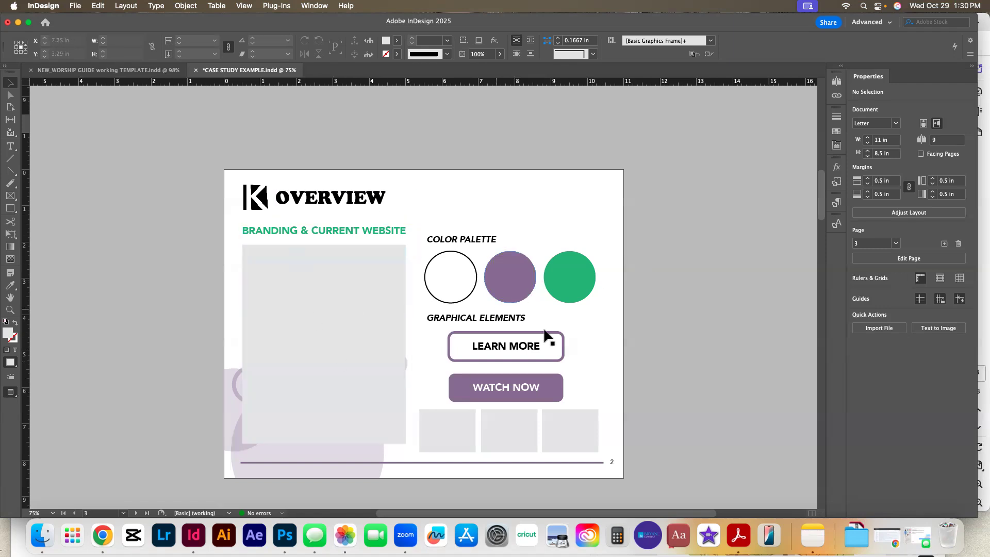
Step: Add a text frame near the upper margin of blank page 4 containing "Brand Style Guide"
{"action": "scroll", "coordinate": [679, 370], "scroll_direction": "down", "scroll_amount": 10}
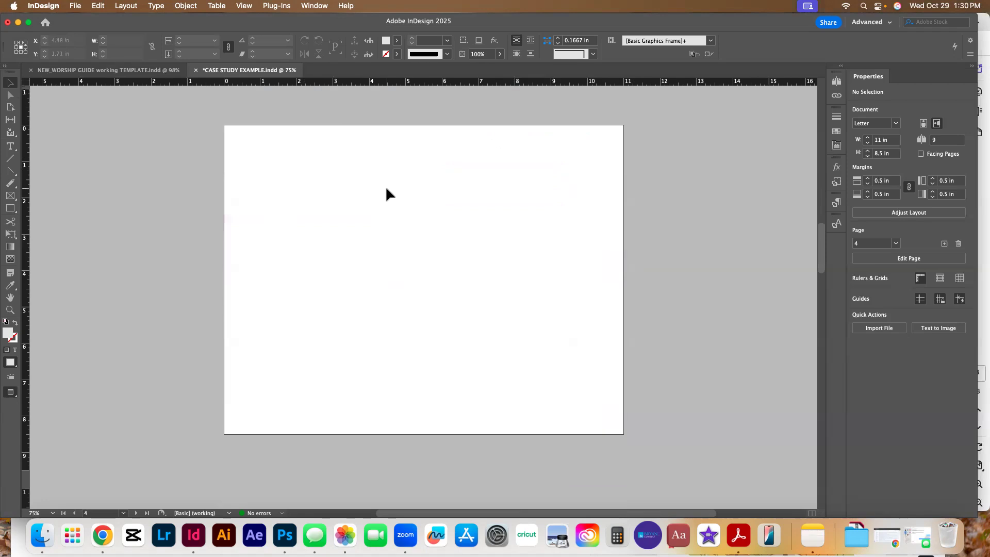
{"action": "left_click", "coordinate": [10, 146]}
{"action": "left_click_drag", "start_coordinate": [242, 138], "coordinate": [402, 154]}
{"action": "type", "text": "Brand Style Guide"}
Step: Format the "Brand Style Guide" heading in Avenir Black at 18 pt with all caps
{"action": "key", "text": "super+a"}
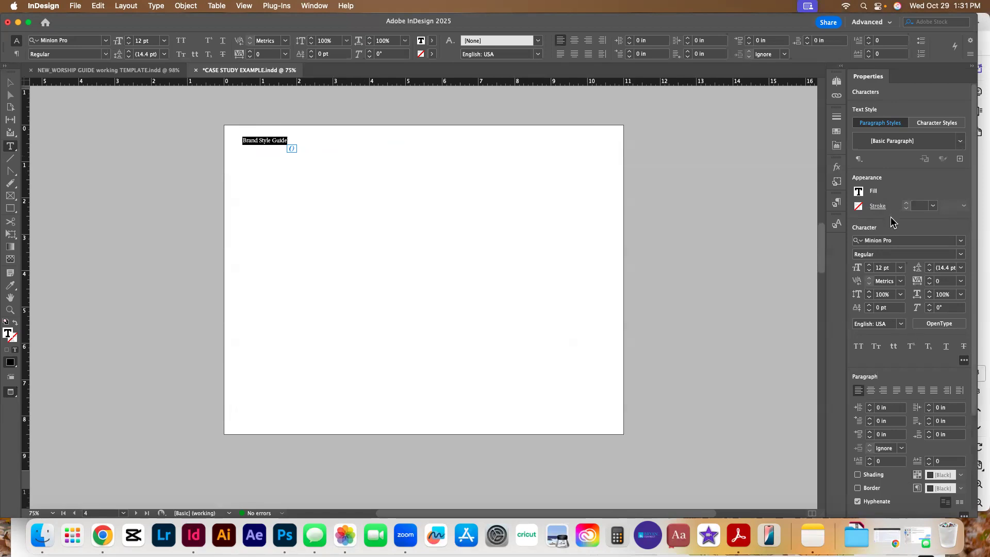
{"action": "left_click", "coordinate": [962, 240]}
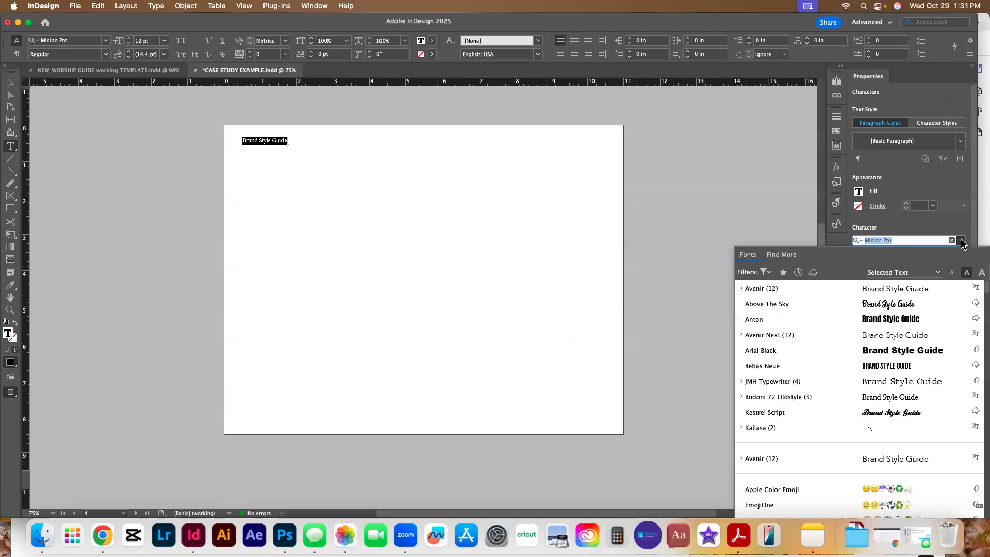
{"action": "left_click", "coordinate": [893, 290]}
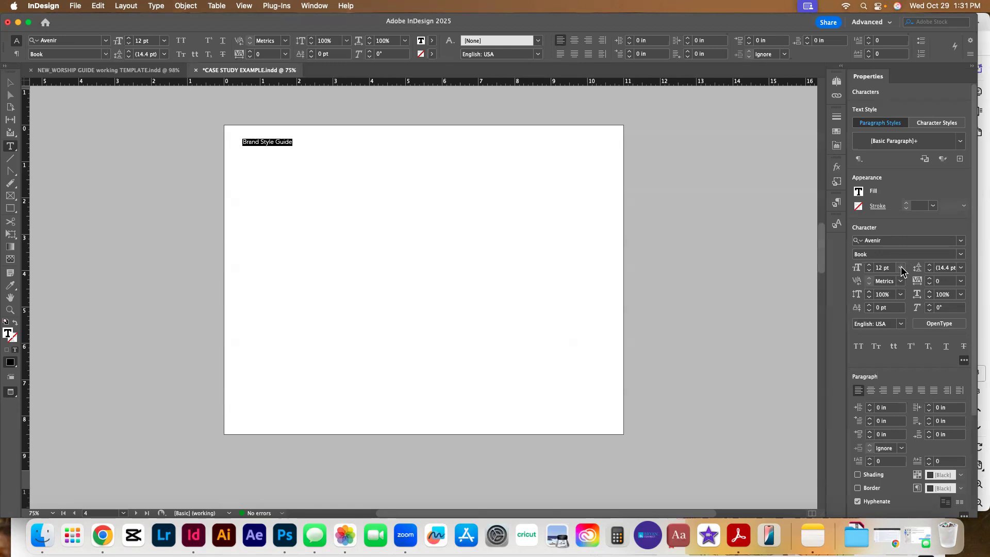
{"action": "left_click", "coordinate": [900, 267]}
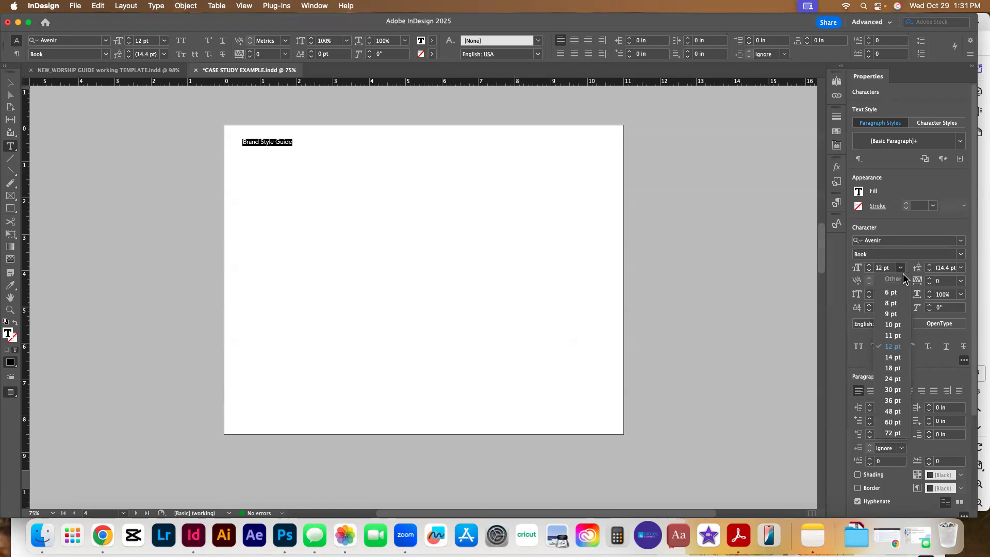
{"action": "left_click", "coordinate": [895, 369]}
{"action": "left_click", "coordinate": [958, 256]}
{"action": "left_click", "coordinate": [909, 354]}
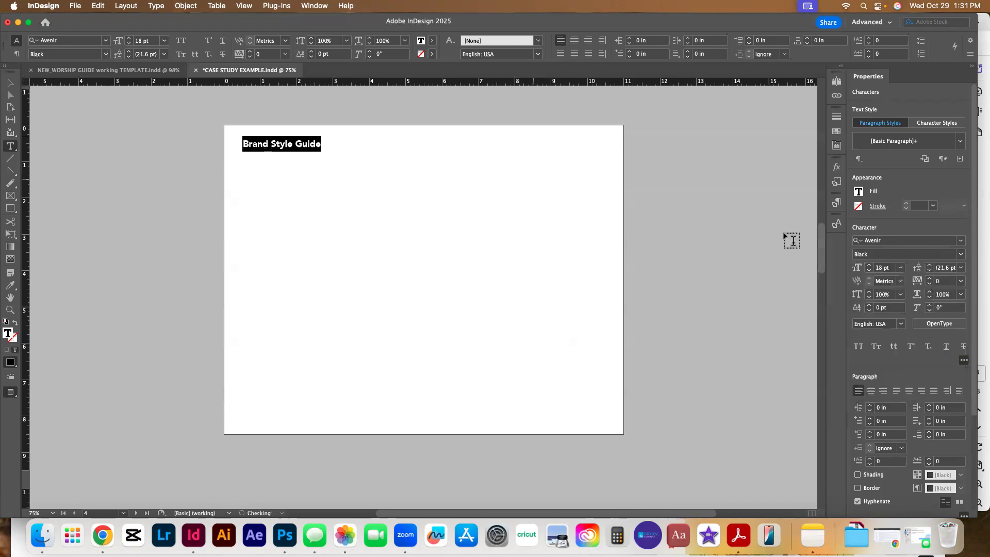
{"action": "left_click", "coordinate": [857, 348]}
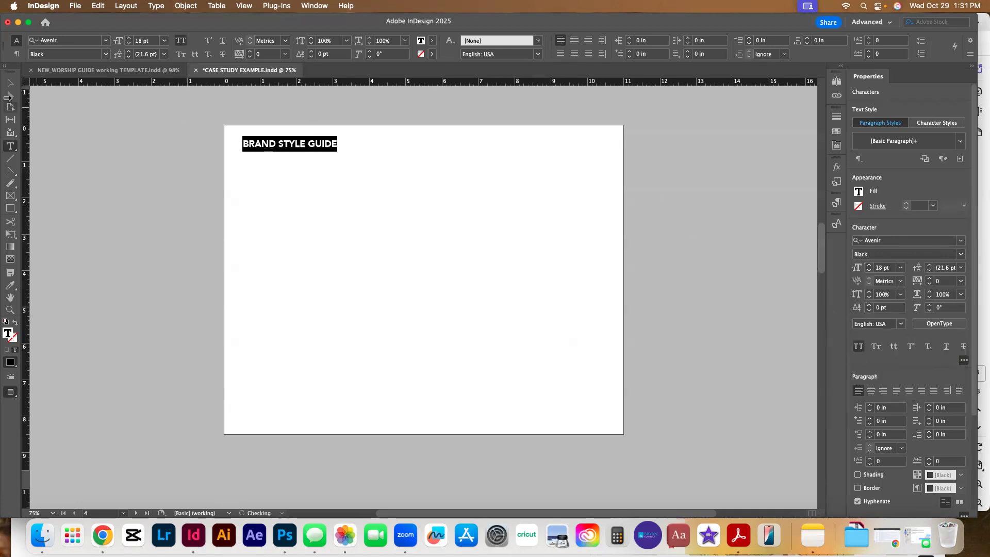
{"action": "key", "text": "Escape"}
{"action": "left_click", "coordinate": [610, 212]}
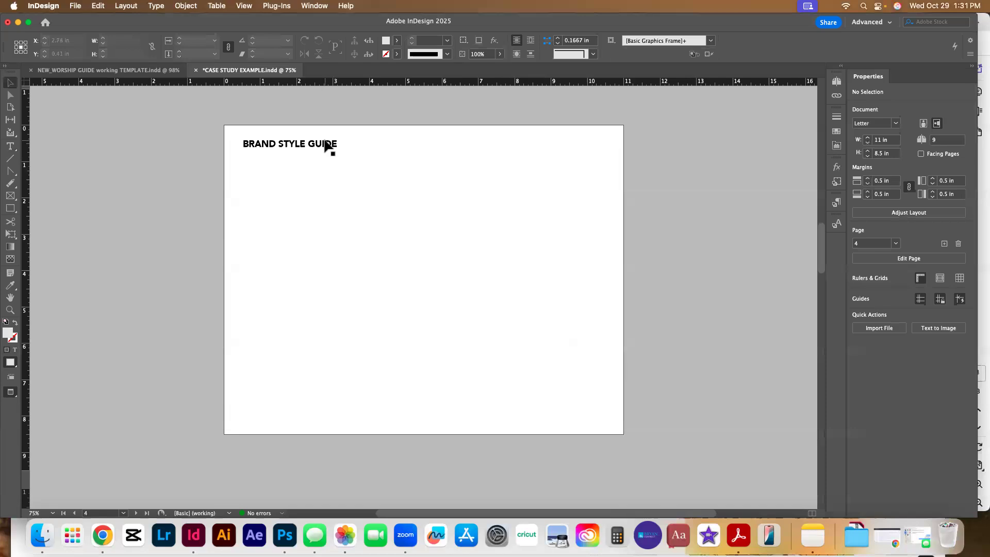
Step: Narrow the heading's text frame to about 2.8 in and place a copy of it beneath, left-aligned with the original
{"action": "left_click", "coordinate": [375, 150]}
{"action": "left_click_drag", "start_coordinate": [399, 157], "coordinate": [305, 193]}
{"action": "left_click", "coordinate": [410, 188]}
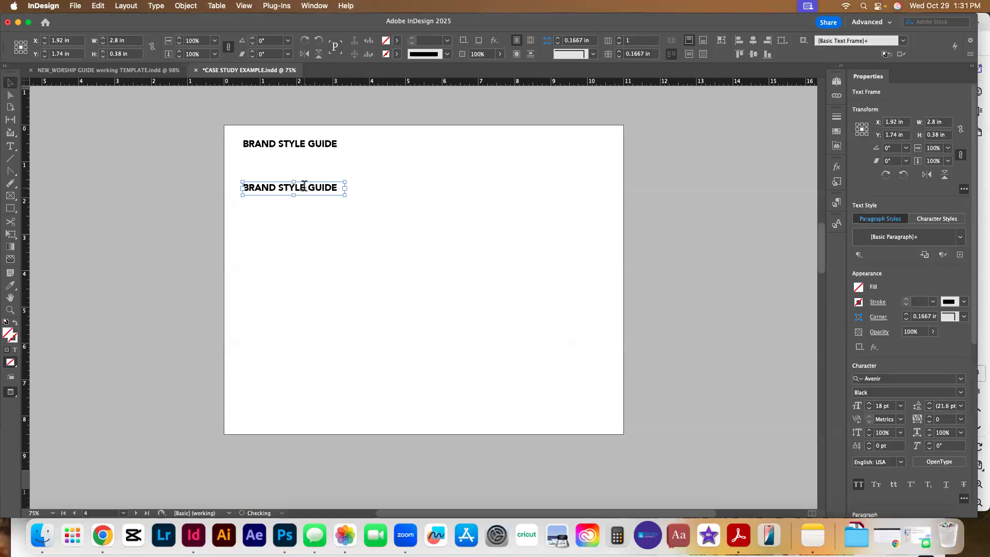
Step: Replace the copied heading's text with "LOGO"
{"action": "triple_click", "coordinate": [304, 187]}
{"action": "type", "text": "LOGO"}
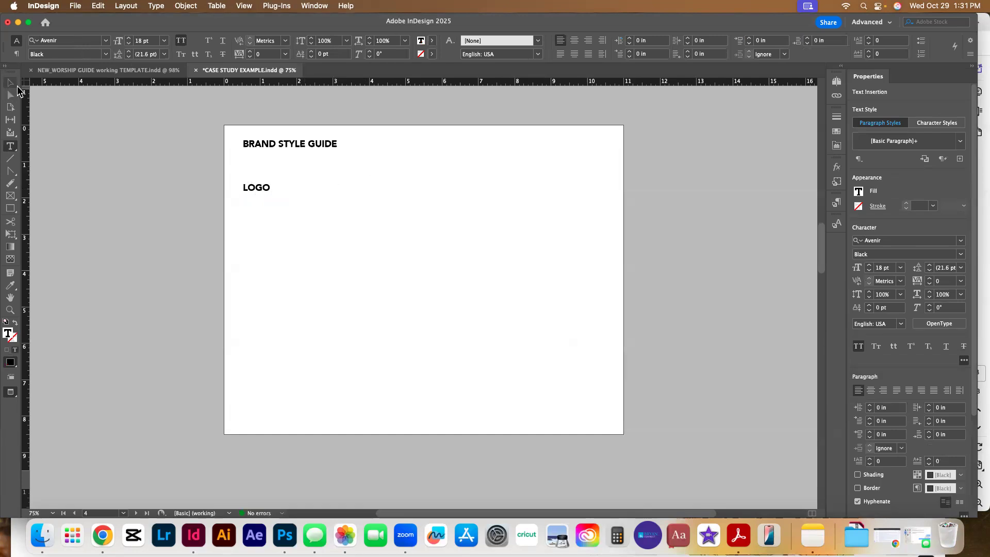
{"action": "left_click", "coordinate": [10, 82]}
{"action": "left_click", "coordinate": [305, 149]}
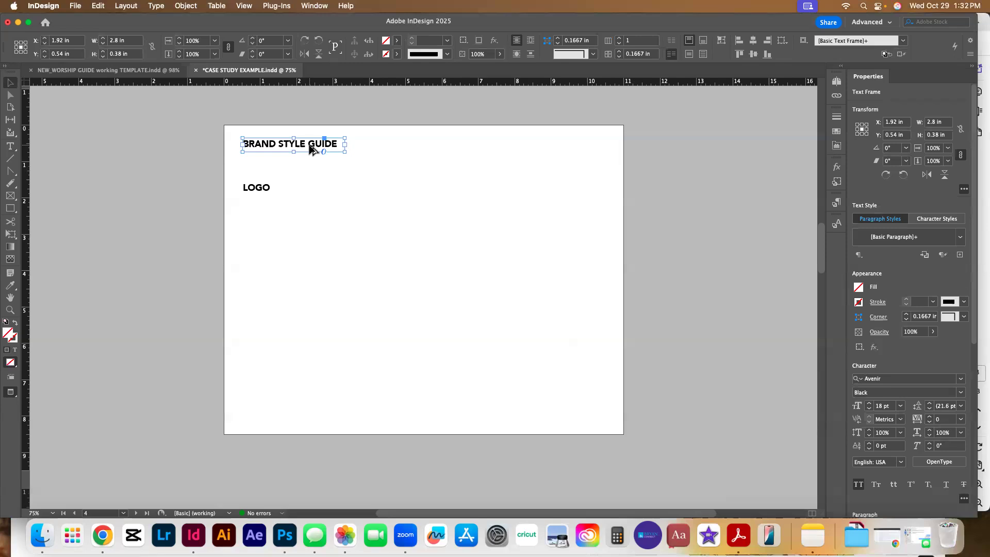
{"action": "left_click_drag", "start_coordinate": [312, 175], "coordinate": [313, 178]}
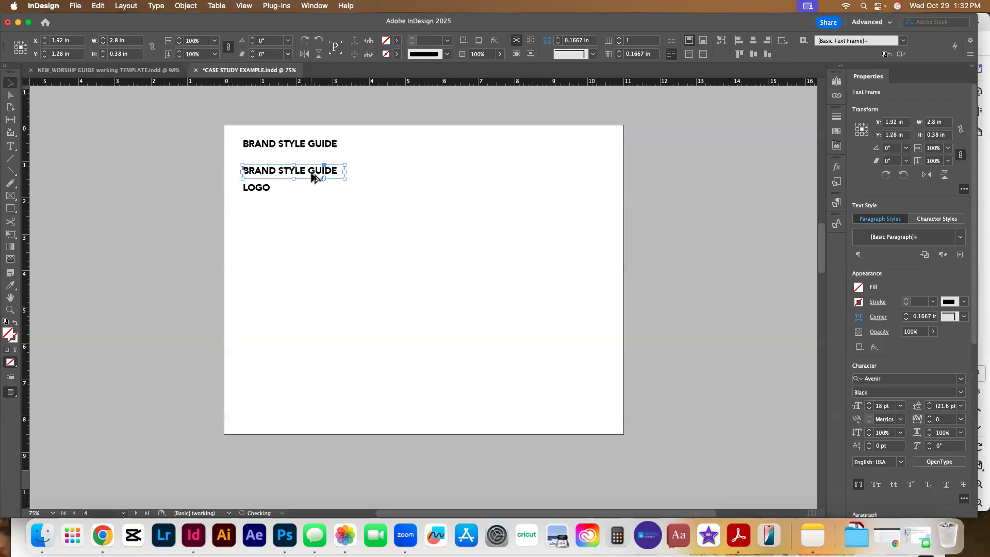
{"action": "key", "text": "BackSpace"}
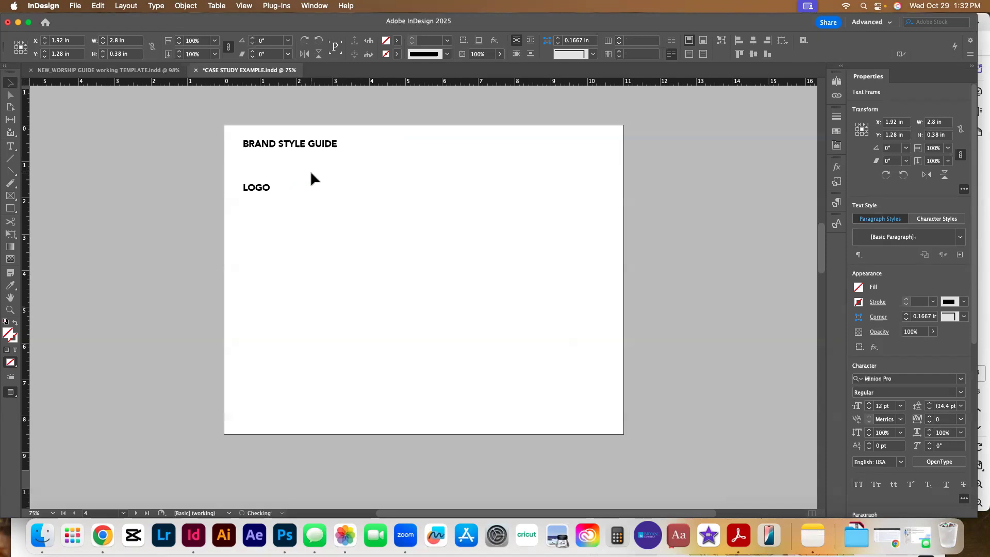
{"action": "triple_click", "coordinate": [259, 186]}
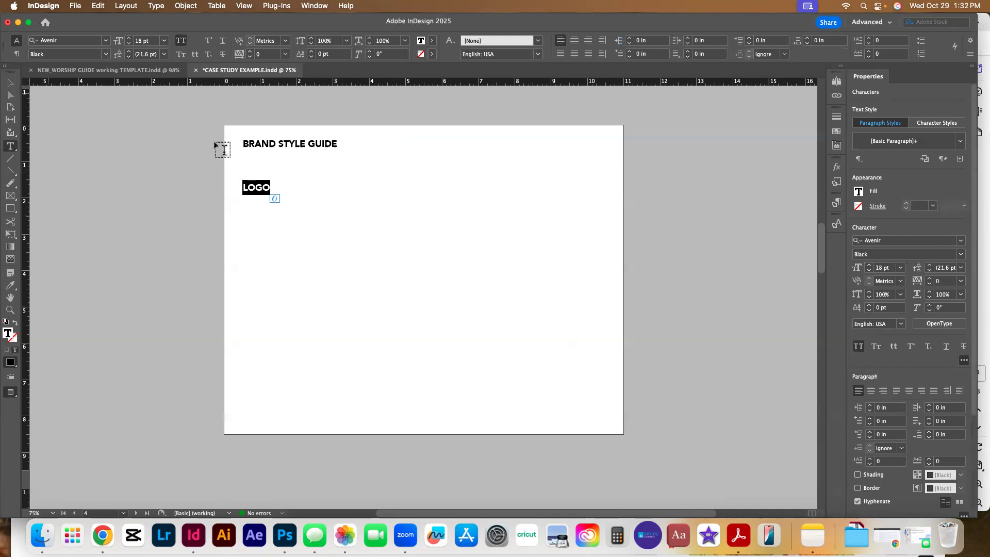
{"action": "left_click", "coordinate": [9, 89]}
{"action": "left_click", "coordinate": [252, 193]}
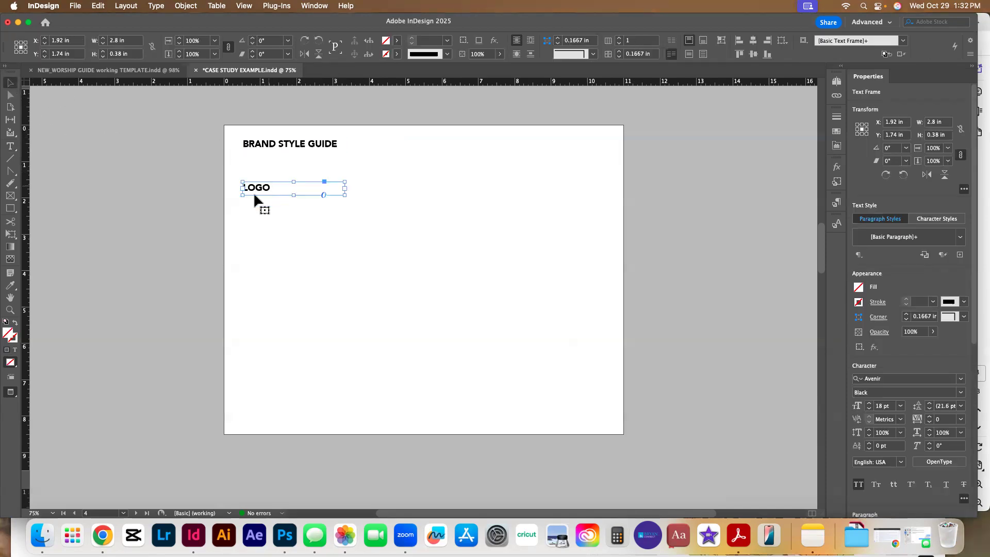
{"action": "right_click", "coordinate": [260, 193]}
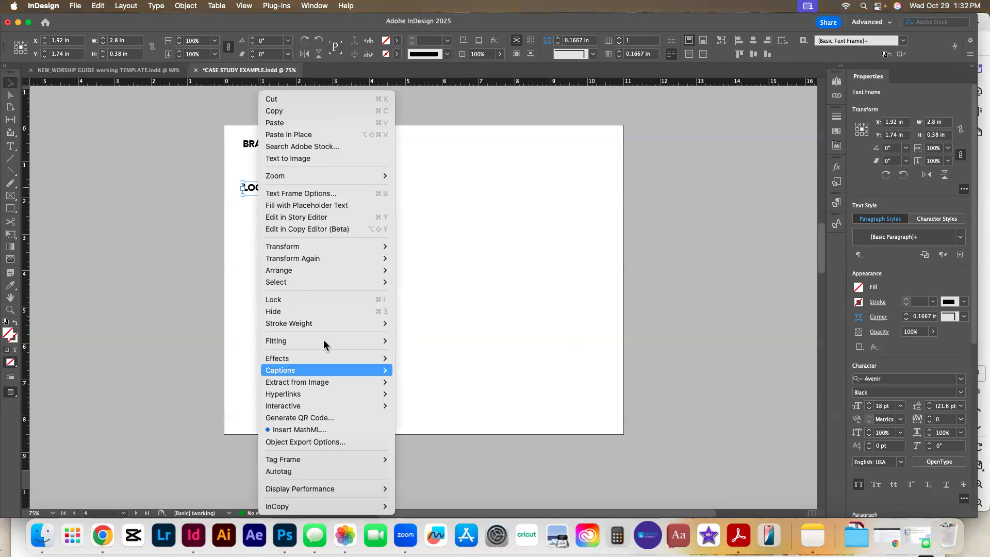
{"action": "left_click", "coordinate": [80, 7]}
{"action": "left_click", "coordinate": [76, 7]}
{"action": "mouse_move", "coordinate": [98, 5]}
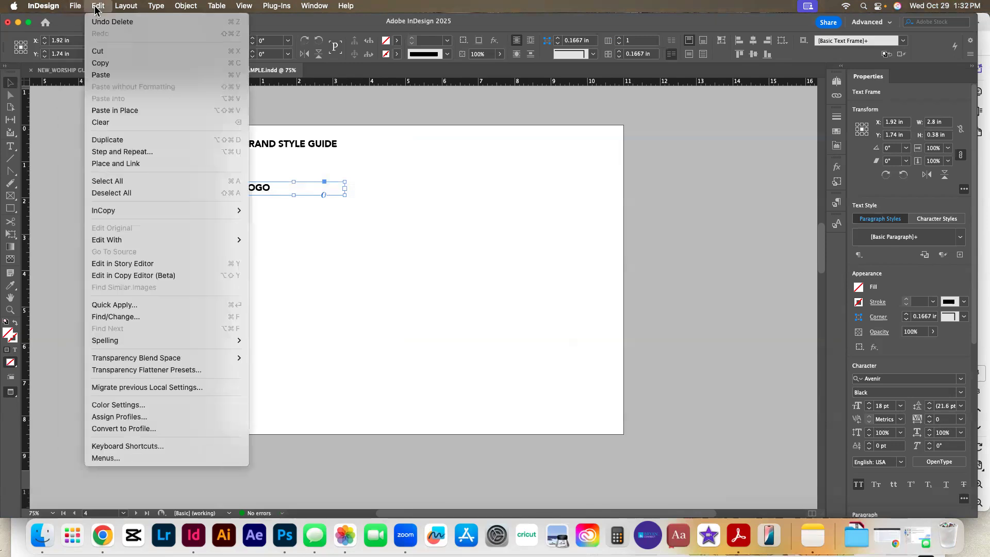
{"action": "left_click", "coordinate": [467, 202]}
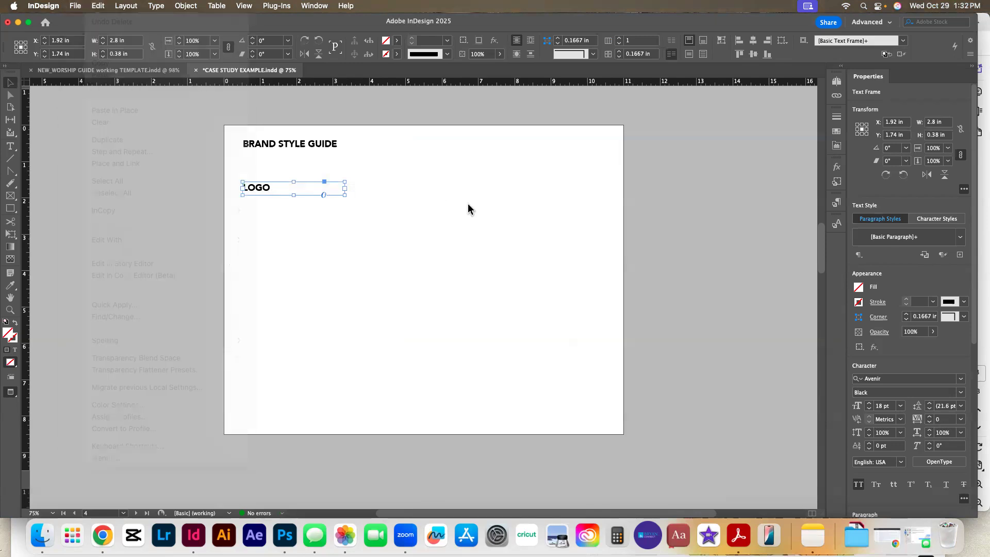
{"action": "left_click", "coordinate": [466, 202]}
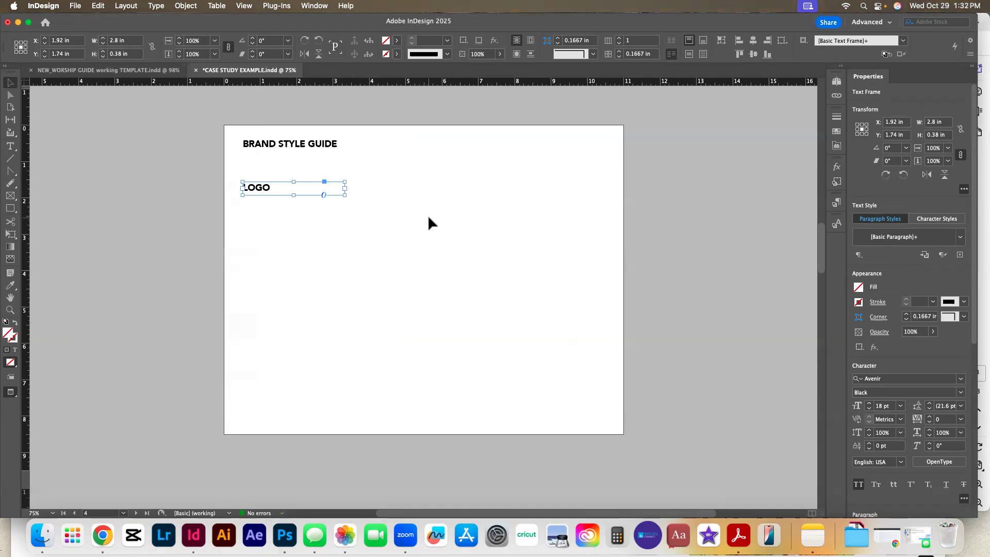
Step: Narrow the LOGO text frame to about 1.06 in wide so it fits its word
{"action": "left_click", "coordinate": [429, 217]}
{"action": "left_click", "coordinate": [261, 191]}
{"action": "left_click_drag", "start_coordinate": [344, 195], "coordinate": [283, 195]}
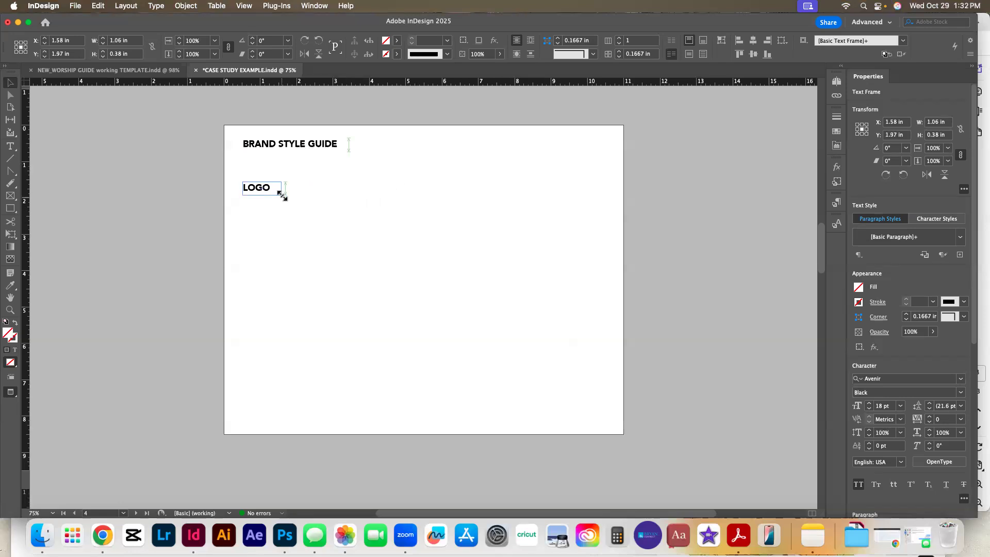
Step: Set the BRAND STYLE GUIDE heading to 30 pt and enlarge its text frame to fit the bigger text
{"action": "double_click", "coordinate": [276, 147]}
{"action": "key", "text": "super+a"}
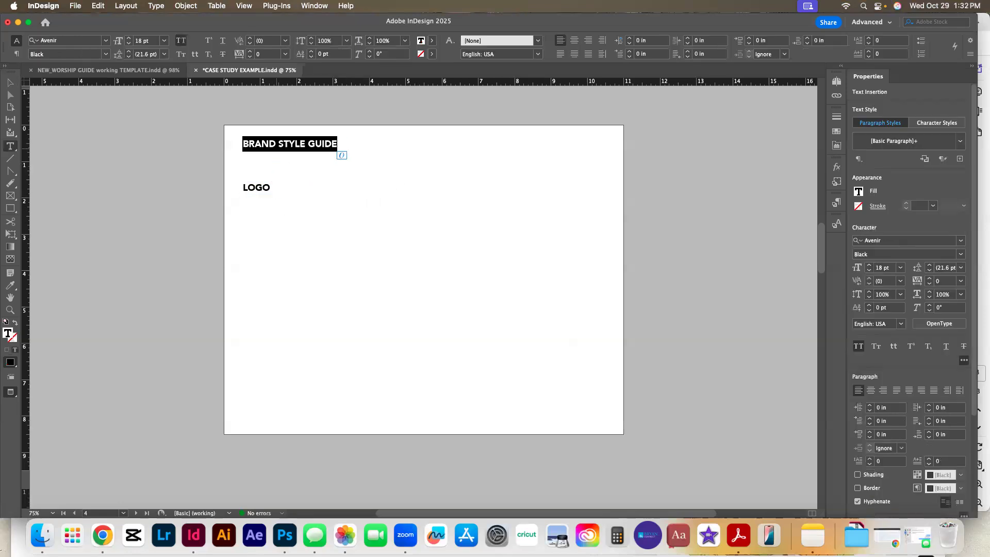
{"action": "left_click", "coordinate": [905, 268]}
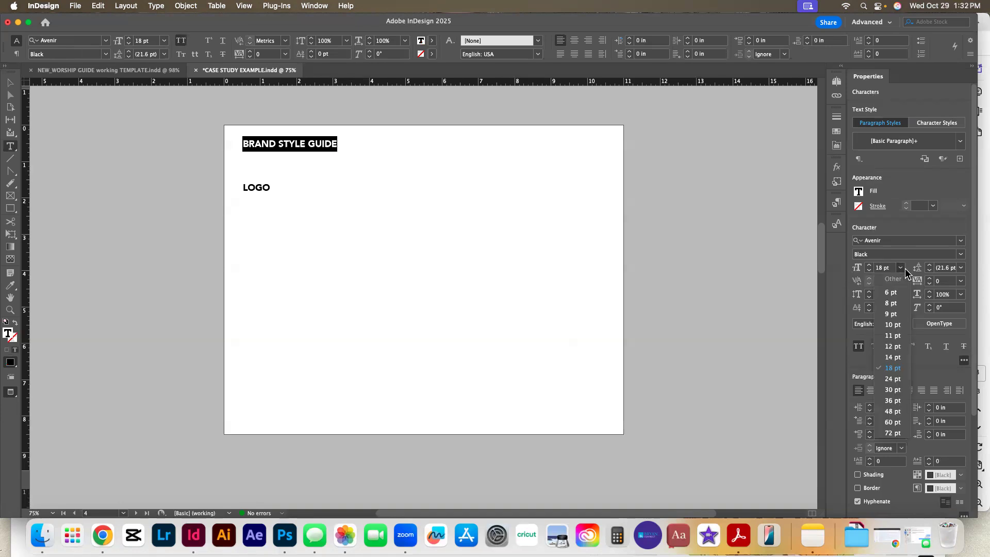
{"action": "left_click", "coordinate": [898, 386]}
{"action": "key", "text": "Escape"}
{"action": "left_click_drag", "start_coordinate": [345, 153], "coordinate": [409, 159]}
{"action": "left_click", "coordinate": [614, 247]}
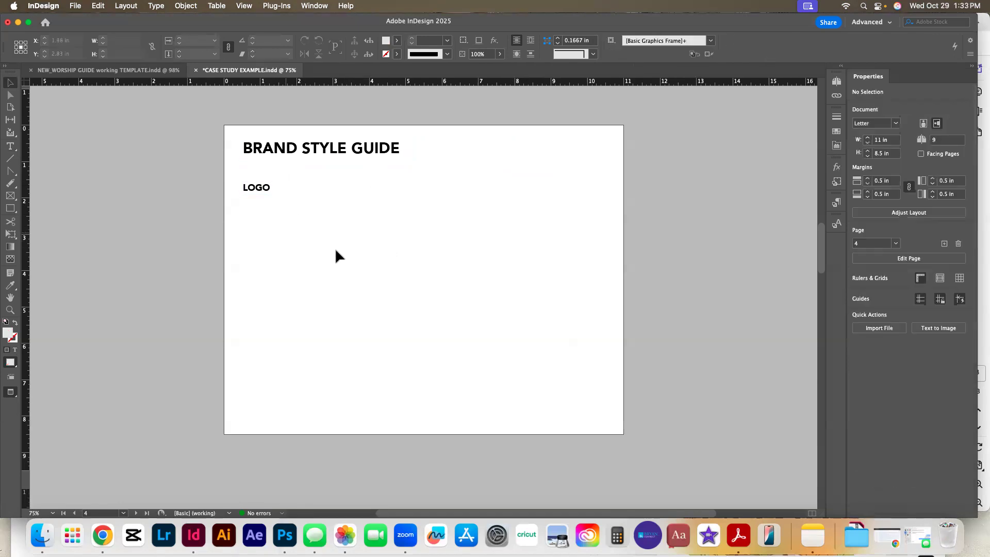
Step: Look through the document's pages from the cover logo to the conclusion, ending at the Brand Style Guide page
{"action": "scroll", "coordinate": [342, 284], "scroll_direction": "up", "scroll_amount": 15}
{"action": "scroll", "coordinate": [342, 284], "scroll_direction": "down", "scroll_amount": 6}
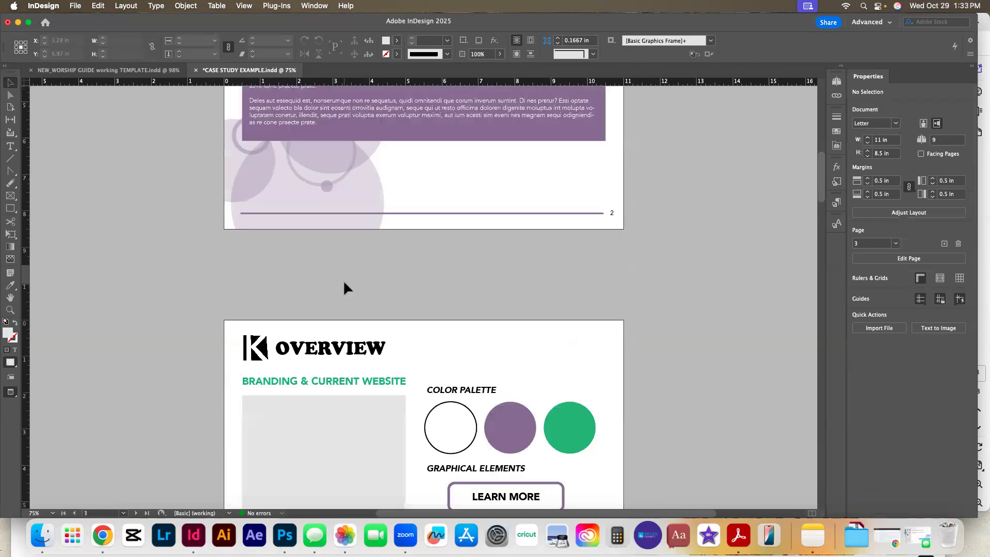
{"action": "scroll", "coordinate": [344, 284], "scroll_direction": "down", "scroll_amount": 20}
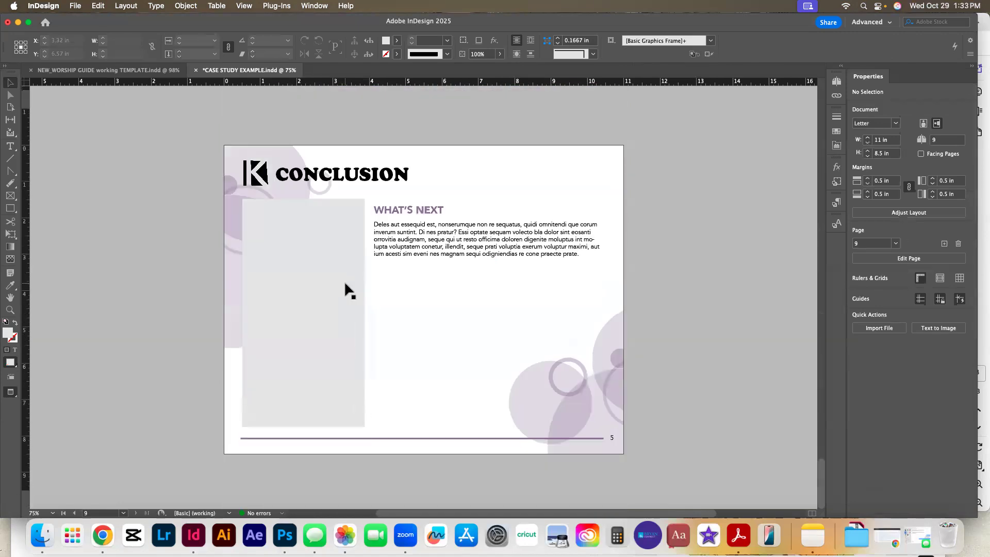
{"action": "scroll", "coordinate": [344, 283], "scroll_direction": "up", "scroll_amount": 20}
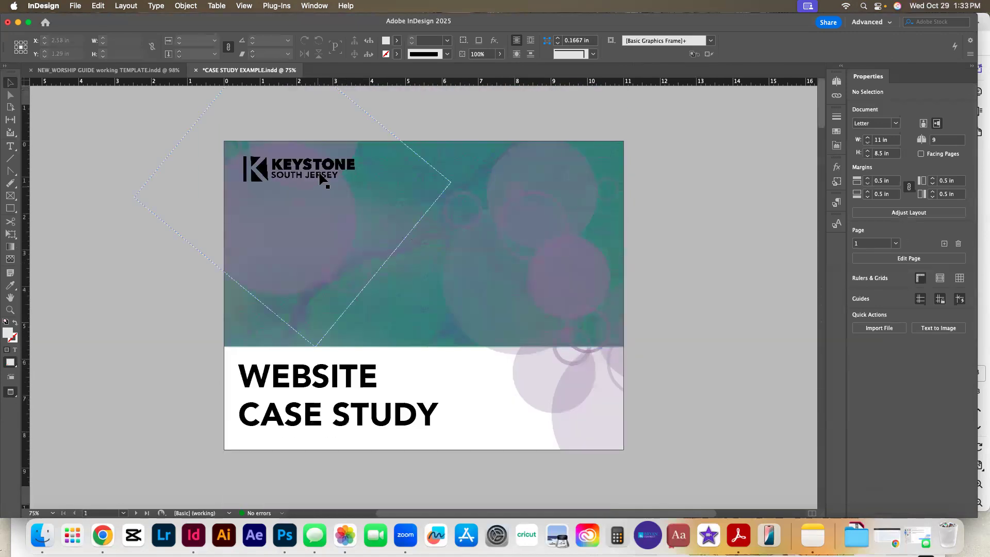
{"action": "left_click", "coordinate": [332, 170]}
{"action": "scroll", "coordinate": [685, 364], "scroll_direction": "down", "scroll_amount": 2}
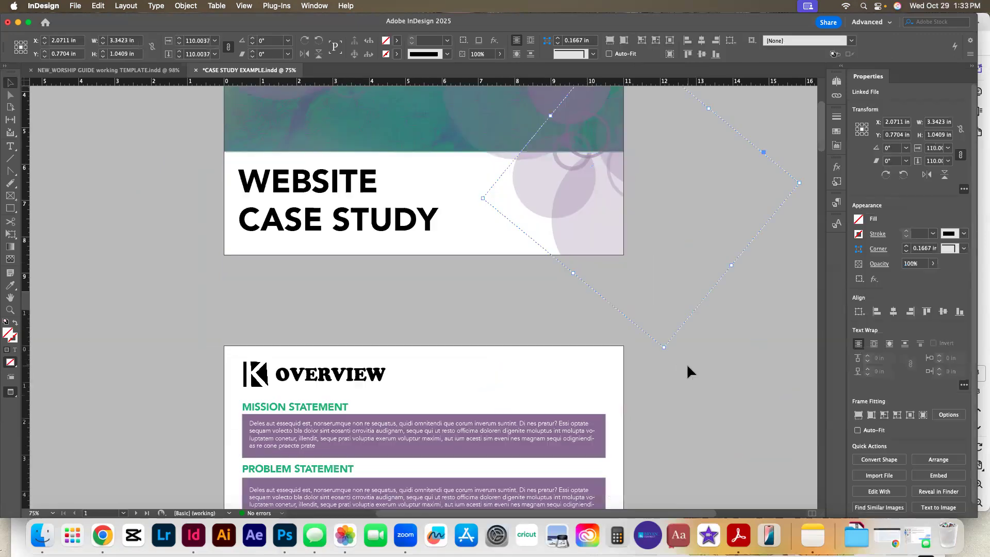
{"action": "scroll", "coordinate": [686, 365], "scroll_direction": "down", "scroll_amount": 20}
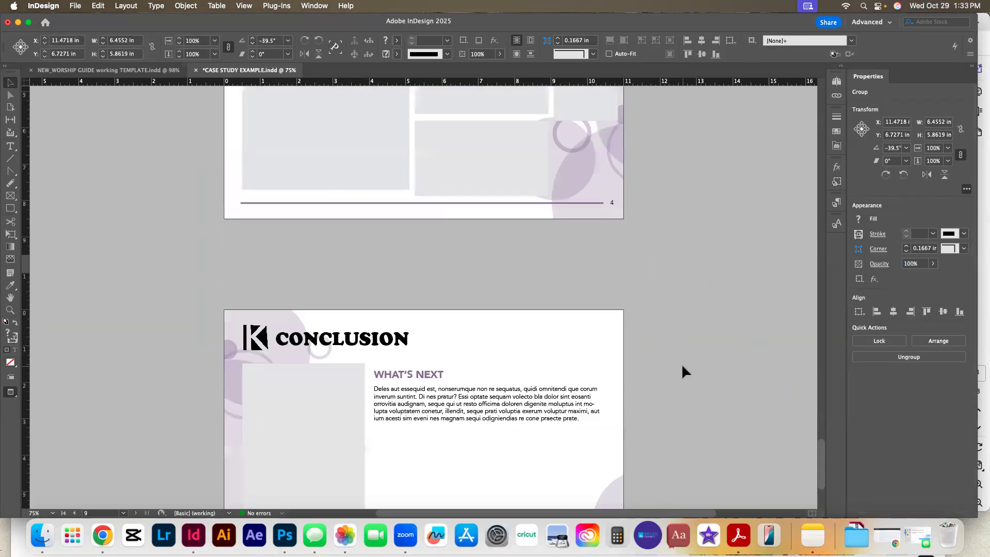
{"action": "scroll", "coordinate": [682, 363], "scroll_direction": "up", "scroll_amount": 20}
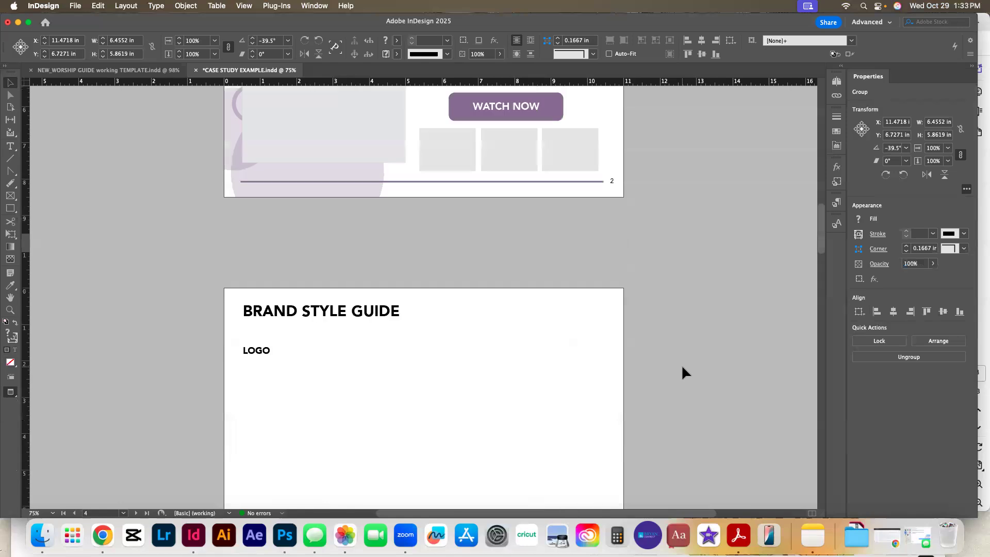
{"action": "scroll", "coordinate": [681, 364], "scroll_direction": "down", "scroll_amount": 4}
{"action": "left_click", "coordinate": [382, 301]}
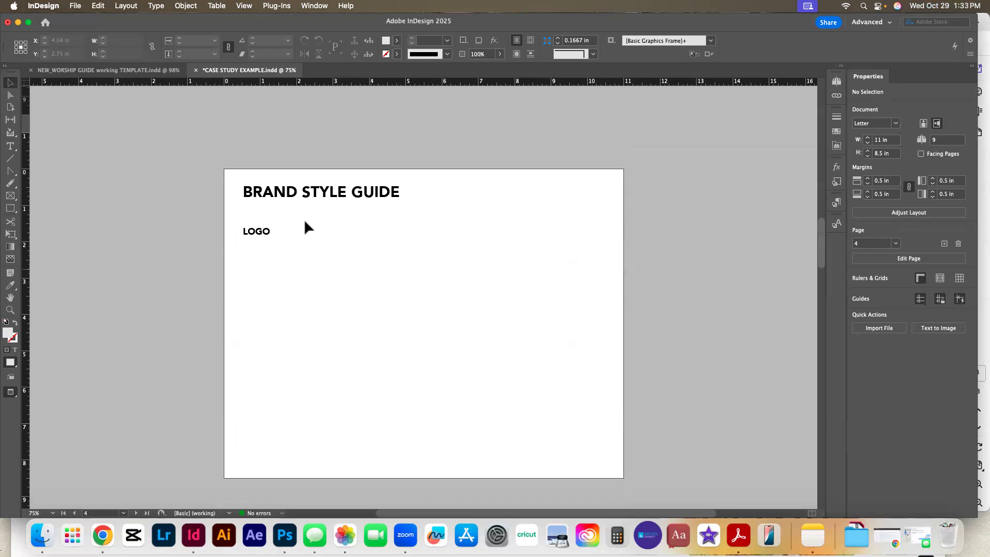
Step: Place "keystone SJ black.png" from the Links folder beneath the LOGO label, about 3.5 in wide
{"action": "key", "text": "super+d"}
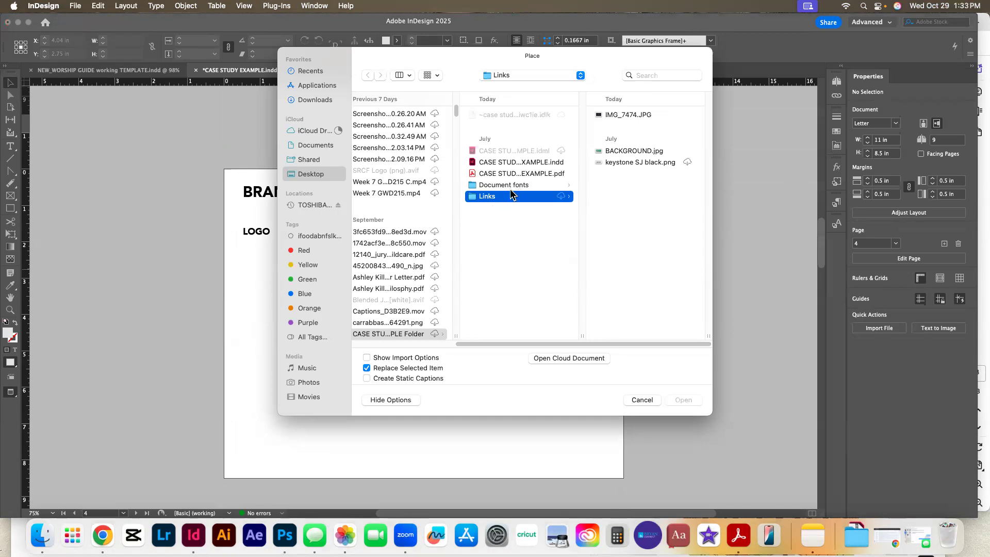
{"action": "left_click", "coordinate": [644, 163]}
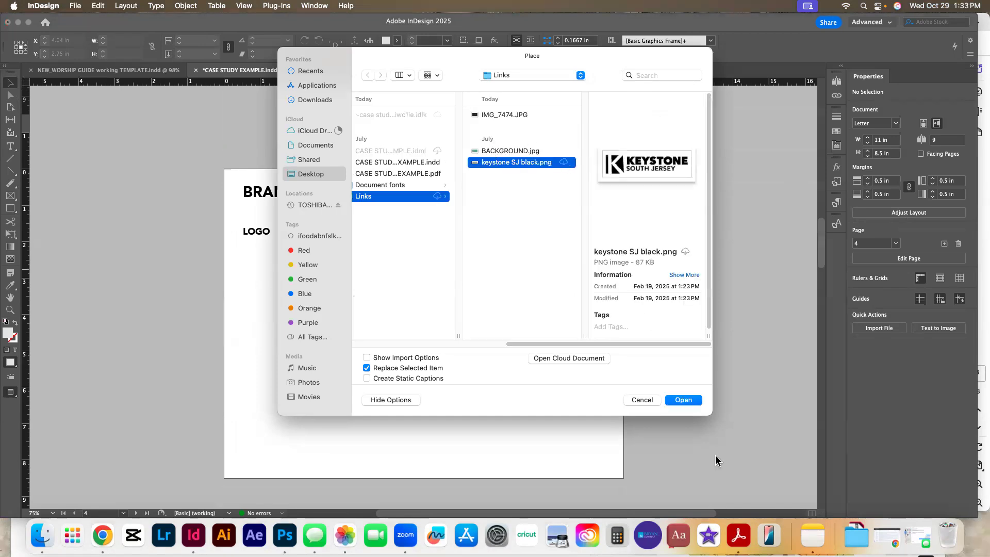
{"action": "left_click", "coordinate": [684, 399]}
{"action": "left_click_drag", "start_coordinate": [242, 242], "coordinate": [371, 284]}
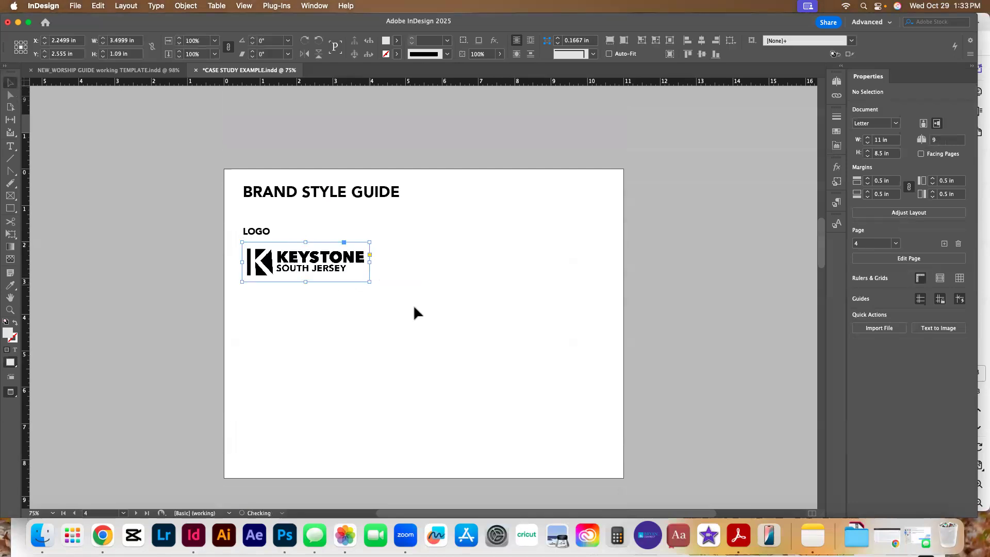
{"action": "left_click", "coordinate": [458, 398]}
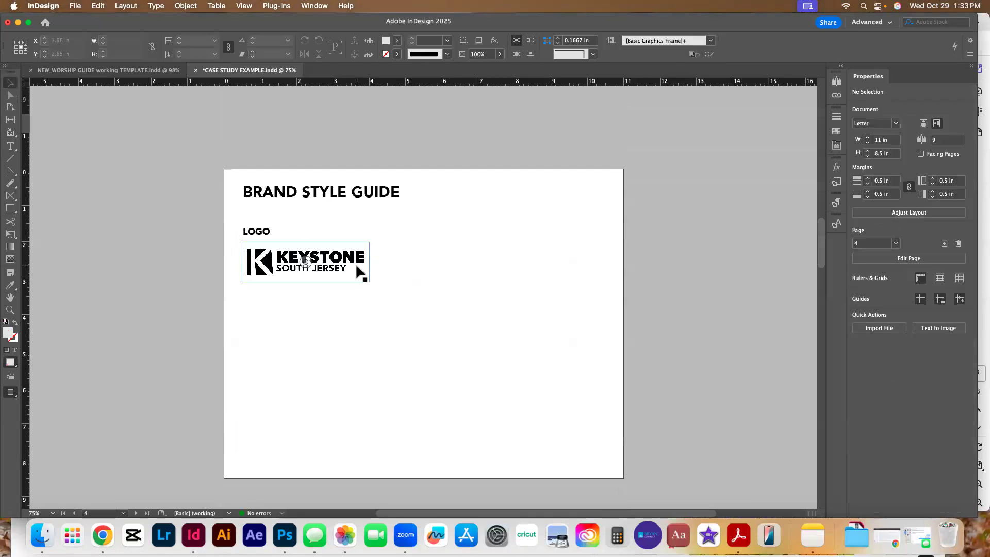
Step: Duplicate the Keystone logo below the original and crop the copy to only the K icon
{"action": "left_click_drag", "start_coordinate": [353, 267], "coordinate": [343, 328]}
{"action": "left_click", "coordinate": [268, 342]}
{"action": "left_click", "coordinate": [345, 375]}
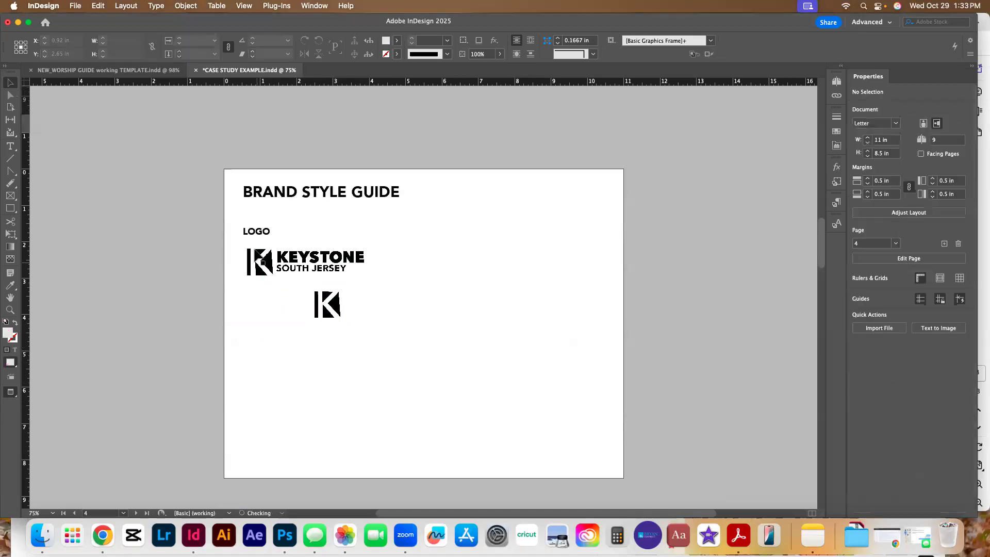
Step: Duplicate the LOGO label beside the K icon, change its text to SECONDARY LOGO and enlarge the text frame to fit
{"action": "left_click_drag", "start_coordinate": [260, 238], "coordinate": [261, 309]}
{"action": "double_click", "coordinate": [260, 305]}
{"action": "type", "text": "SECON"}
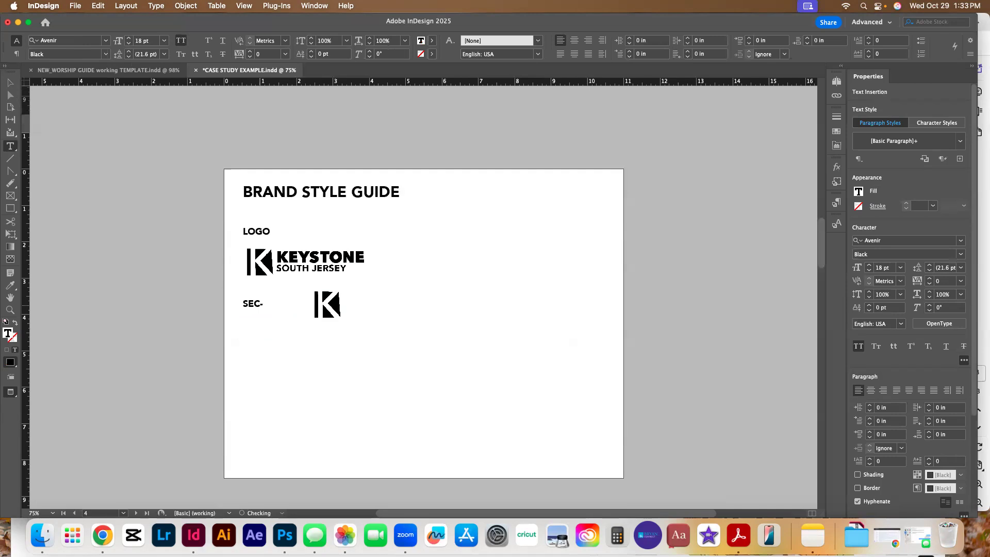
{"action": "key", "text": "Escape"}
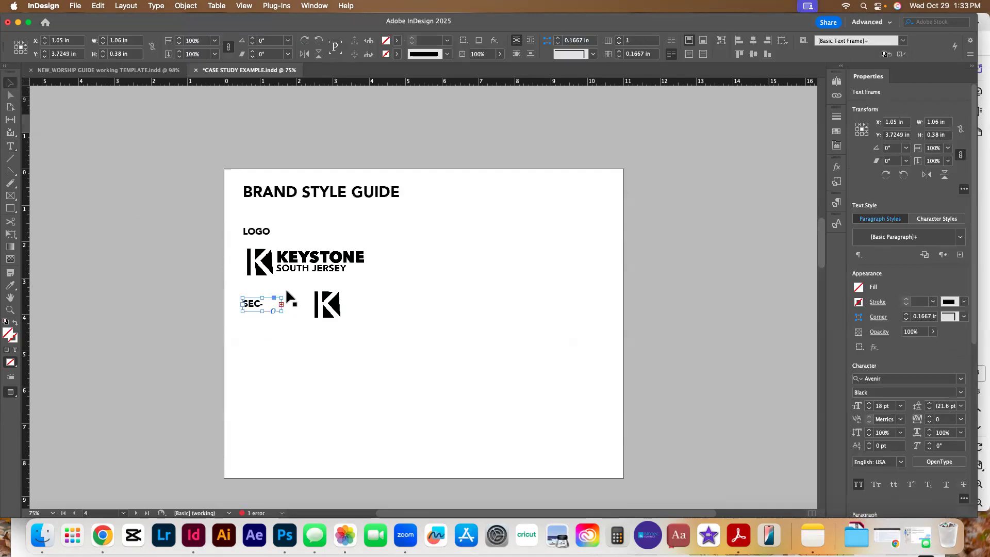
{"action": "mouse_move", "coordinate": [281, 312]}
{"action": "left_mouse_down"}
{"action": "mouse_move", "coordinate": [312, 317]}
{"action": "mouse_move", "coordinate": [280, 325]}
{"action": "left_mouse_up"}
{"action": "left_click", "coordinate": [345, 326]}
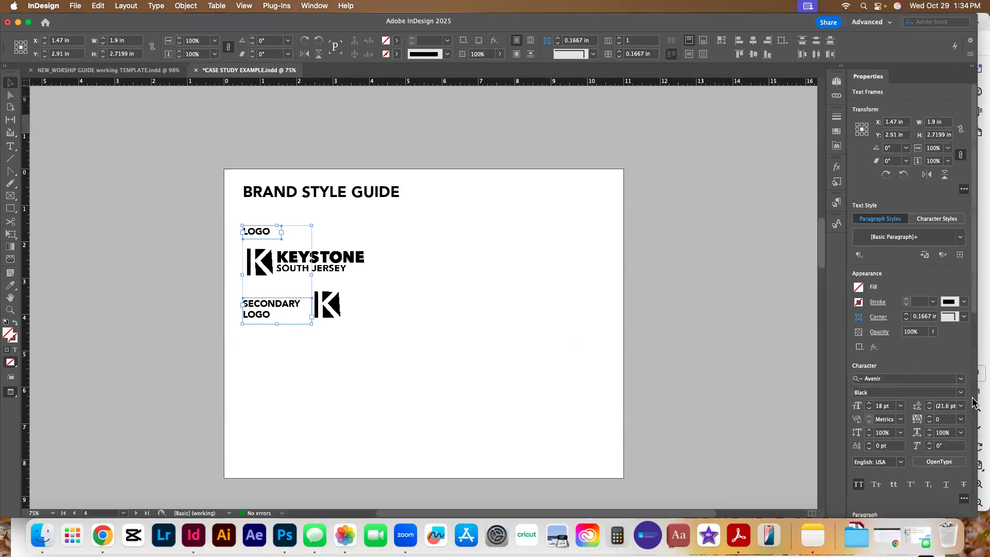
{"action": "scroll", "coordinate": [973, 389], "scroll_direction": "down", "scroll_amount": 10}
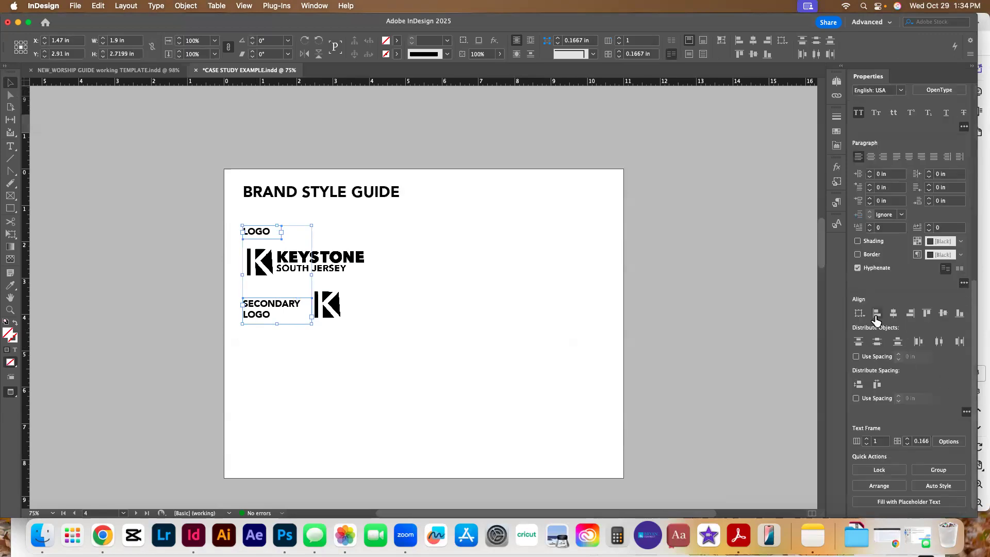
{"action": "left_click", "coordinate": [199, 259]}
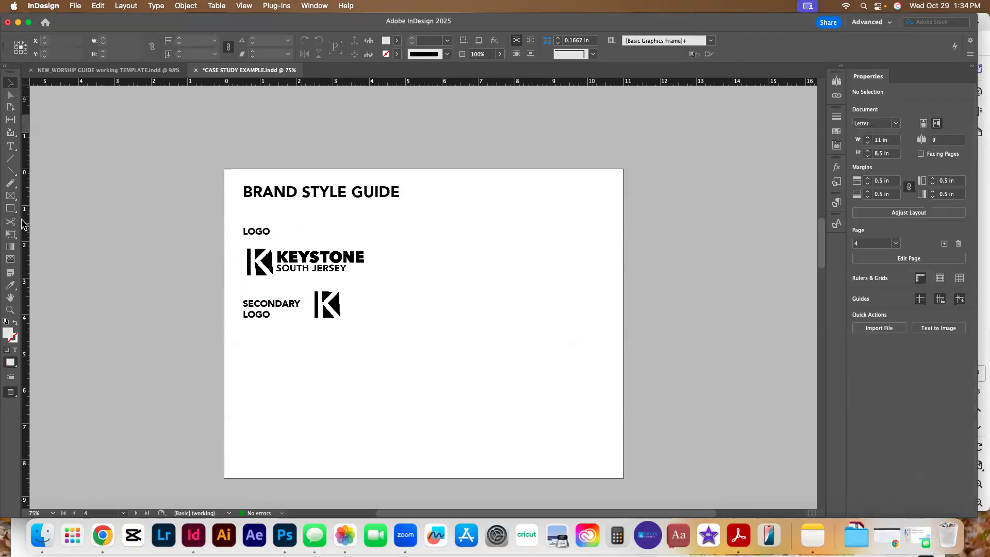
Step: Add a vertical guide at X 0.52 in and nudge the BRAND STYLE GUIDE heading so its left edge lines up with it
{"action": "left_click_drag", "start_coordinate": [24, 225], "coordinate": [242, 225]}
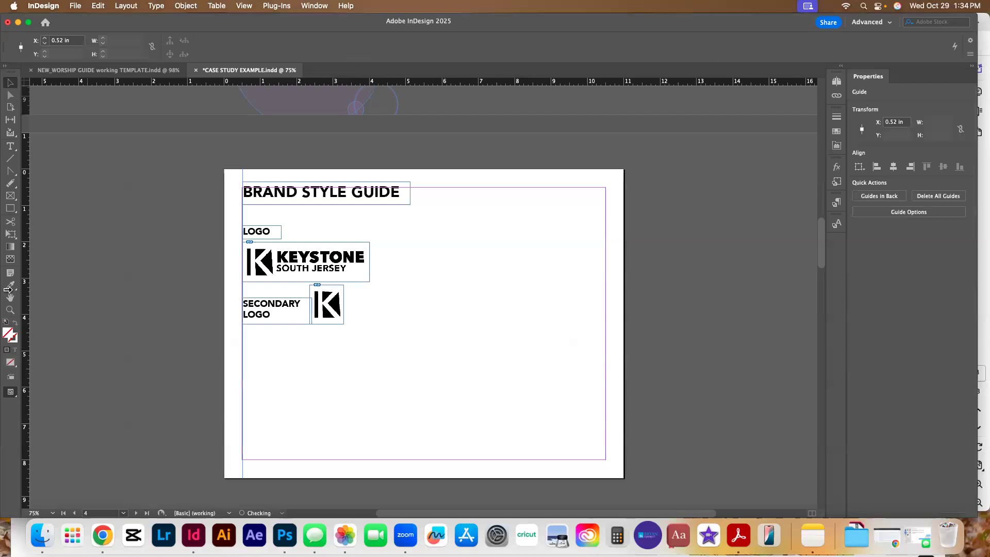
{"action": "key", "text": "z"}
{"action": "left_click_drag", "start_coordinate": [237, 170], "coordinate": [310, 356]}
{"action": "left_click", "coordinate": [9, 83]}
{"action": "left_click", "coordinate": [481, 140]}
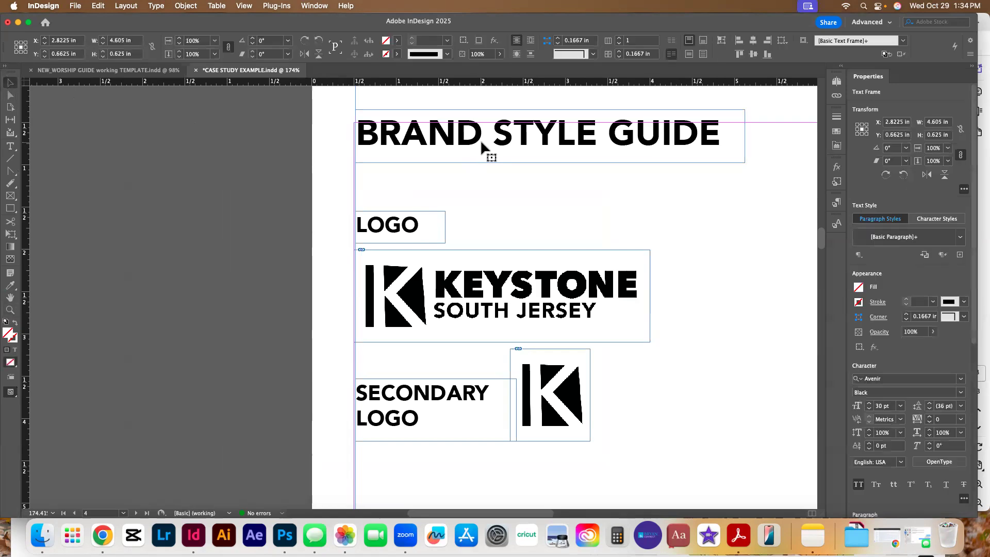
{"action": "key", "text": "Left"}
{"action": "key", "text": "Left"}
{"action": "key", "text": "Left"}
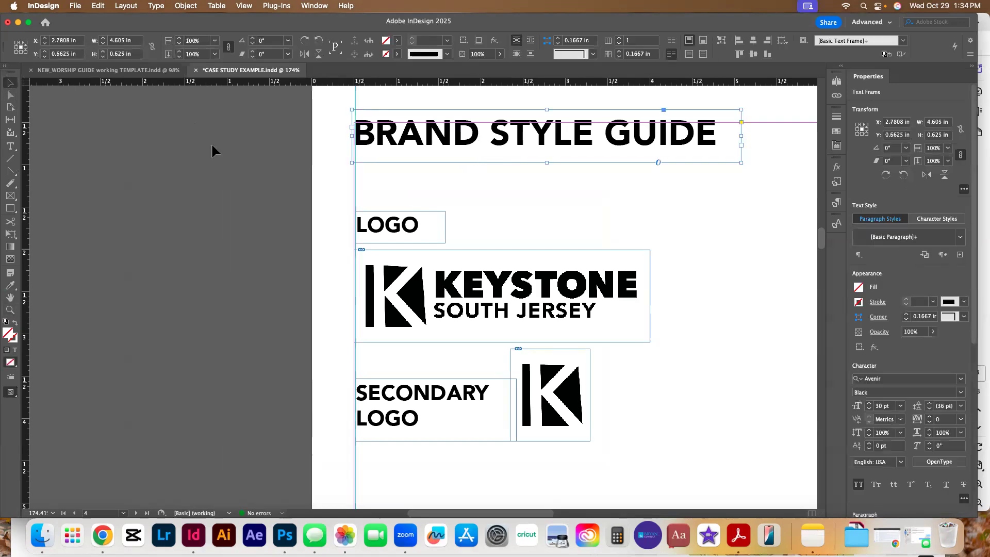
{"action": "left_click", "coordinate": [211, 144]}
{"action": "left_click_drag", "start_coordinate": [440, 173], "coordinate": [394, 136]}
{"action": "key", "text": "Right"}
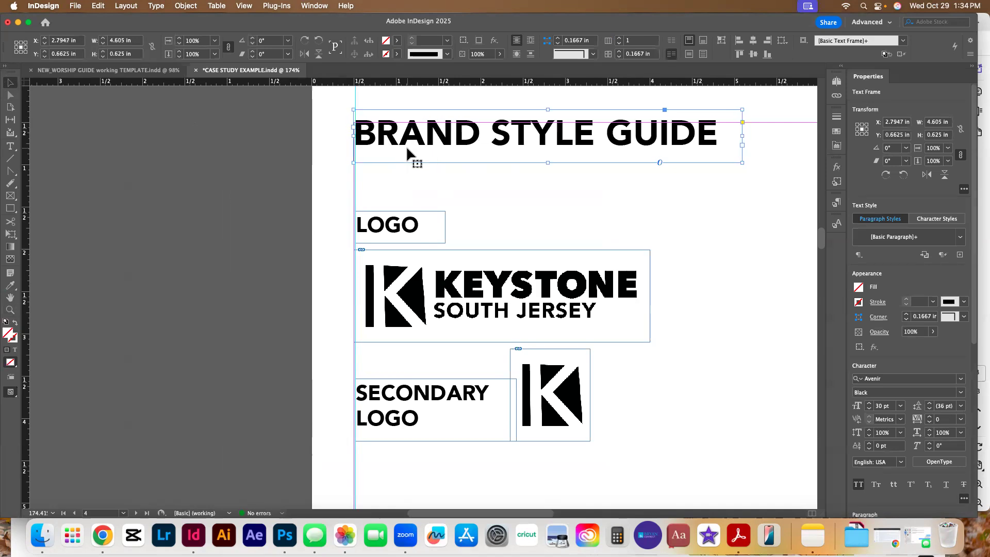
Step: Nudge the LOGO and SECONDARY LOGO labels left so their text lines up with the vertical guide
{"action": "left_click", "coordinate": [402, 235]}
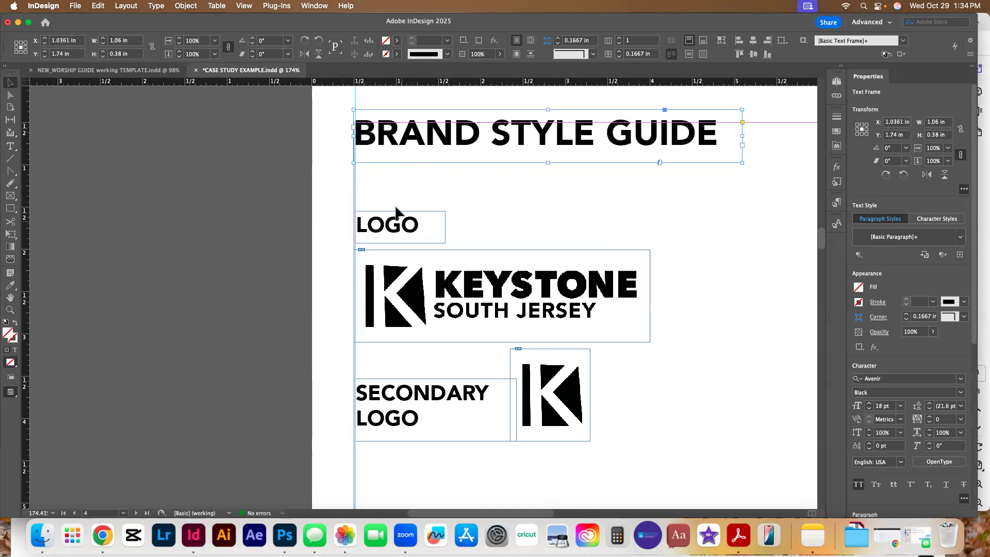
{"action": "left_click_drag", "start_coordinate": [393, 205], "coordinate": [407, 232]}
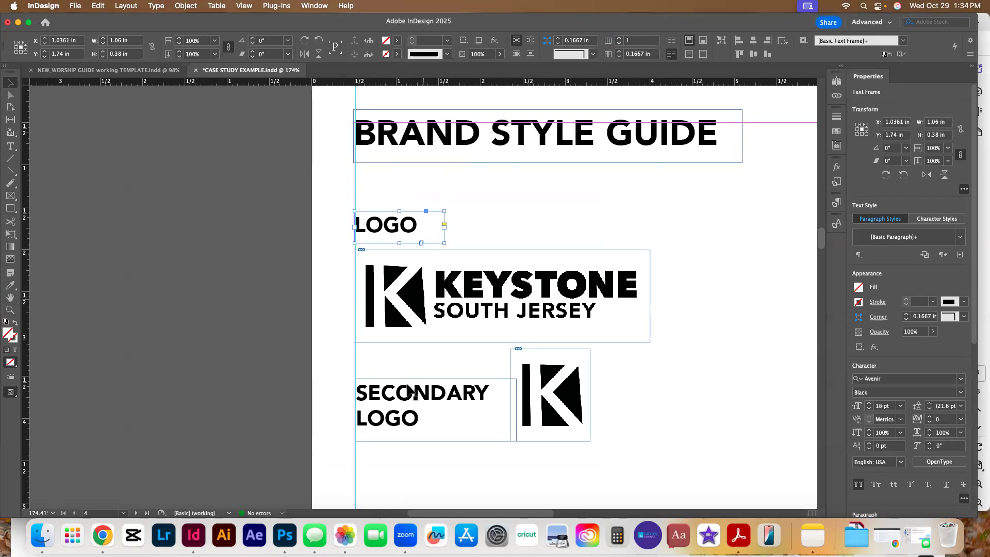
{"action": "left_click", "coordinate": [424, 425]}
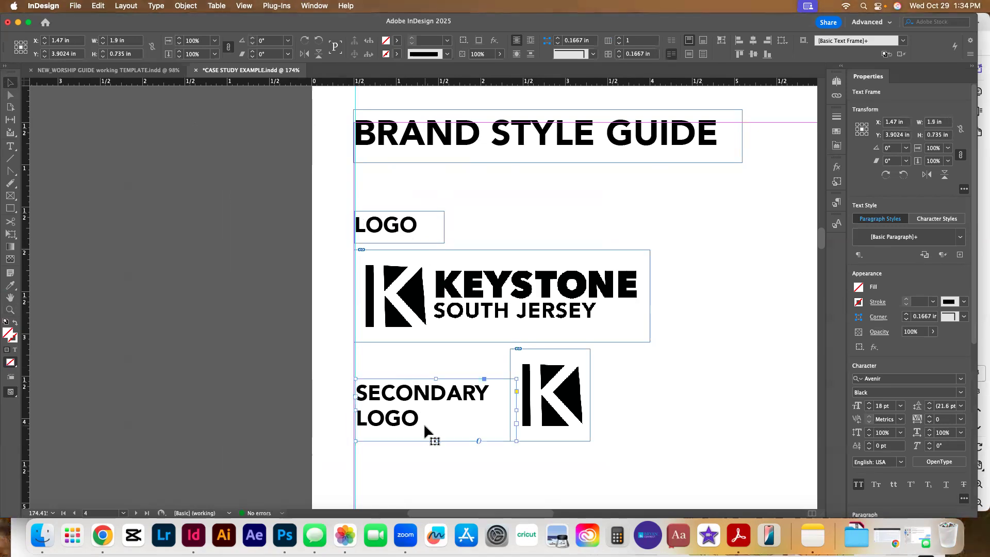
{"action": "key", "text": "Left"}
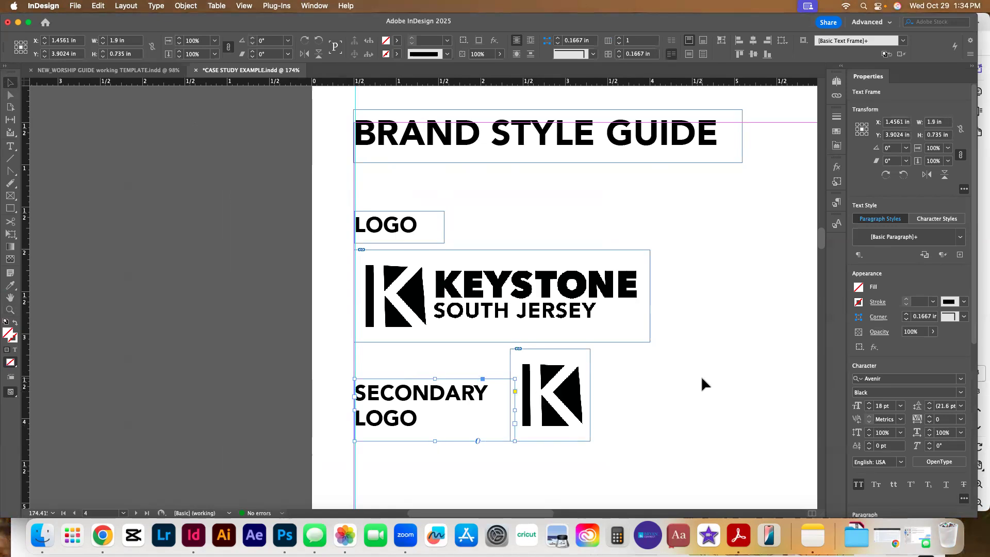
{"action": "left_click", "coordinate": [702, 379]}
Step: Examine the alignment of the heading, labels and logos with and without guides, up close and at full-page view
{"action": "key", "text": "w"}
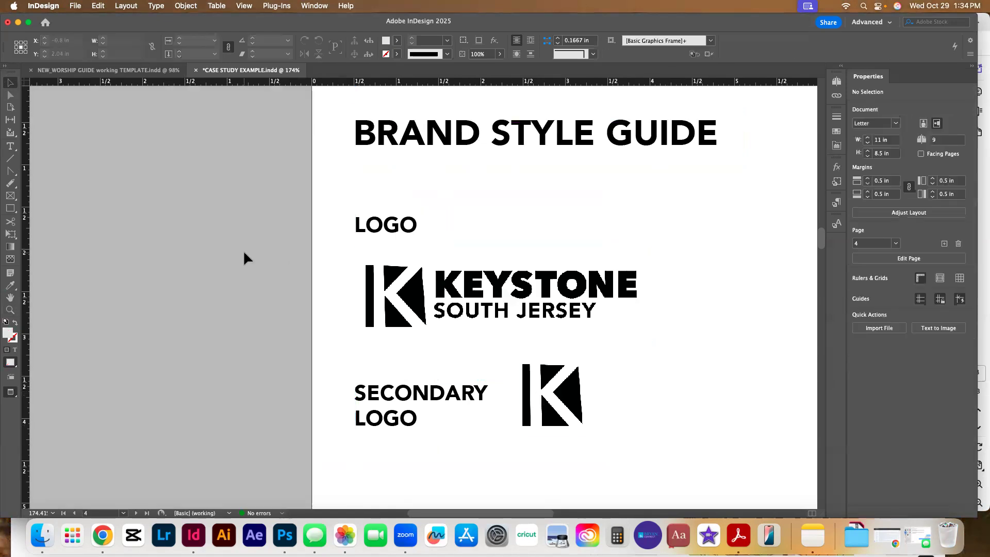
{"action": "scroll", "coordinate": [748, 273], "scroll_direction": "up", "scroll_amount": 1}
{"action": "key", "text": "w"}
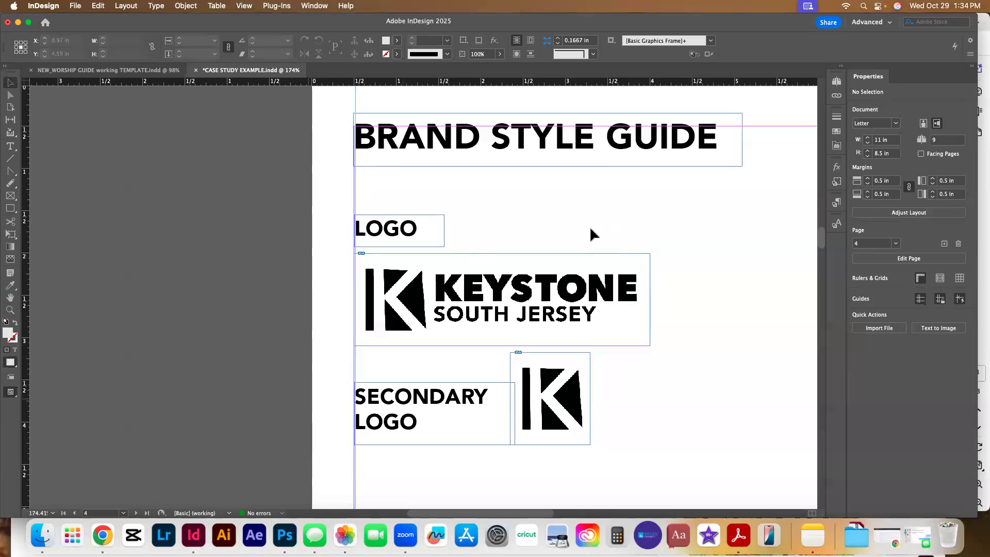
{"action": "scroll", "coordinate": [330, 90], "scroll_direction": "up", "scroll_amount": 1}
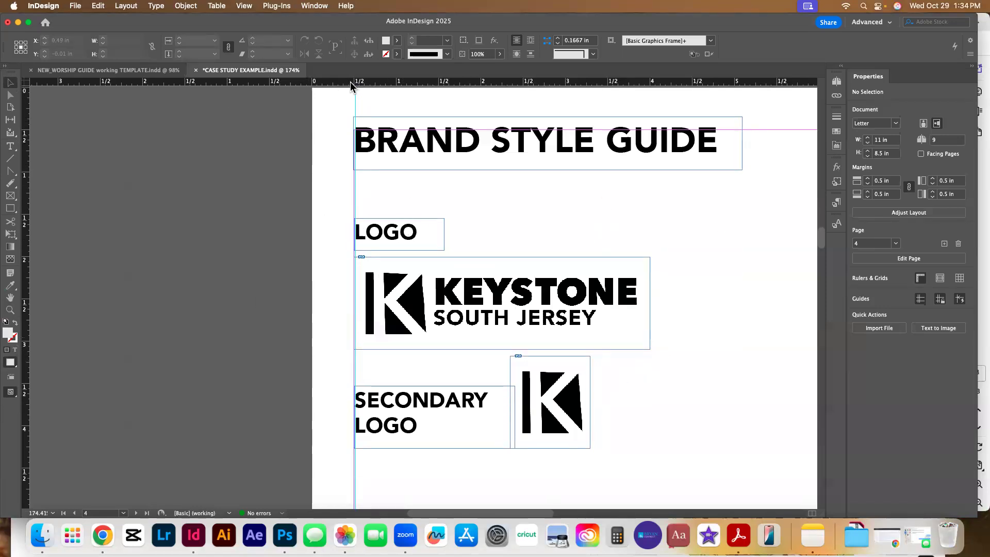
{"action": "key", "text": "w"}
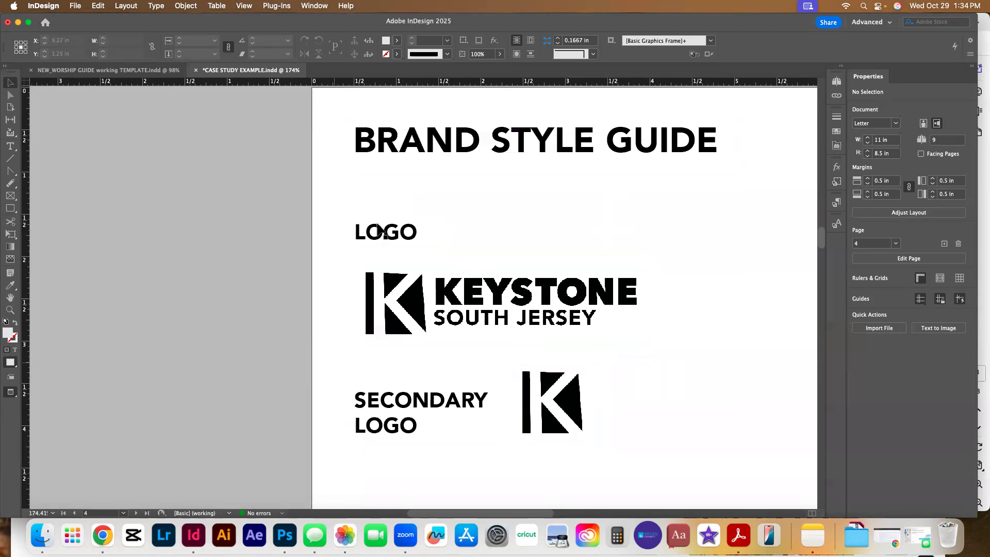
{"action": "left_click_drag", "start_coordinate": [707, 249], "coordinate": [470, 242]}
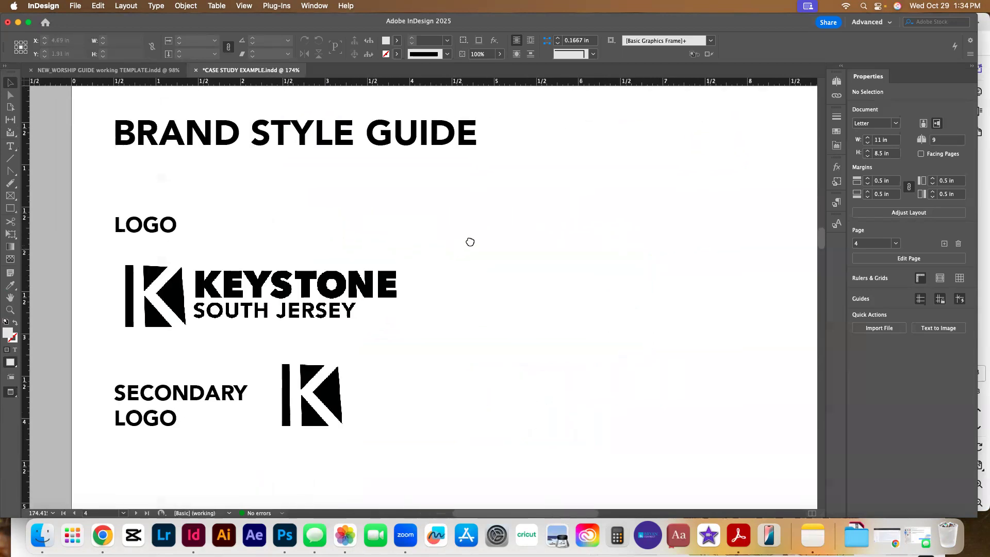
{"action": "key", "text": "super+0"}
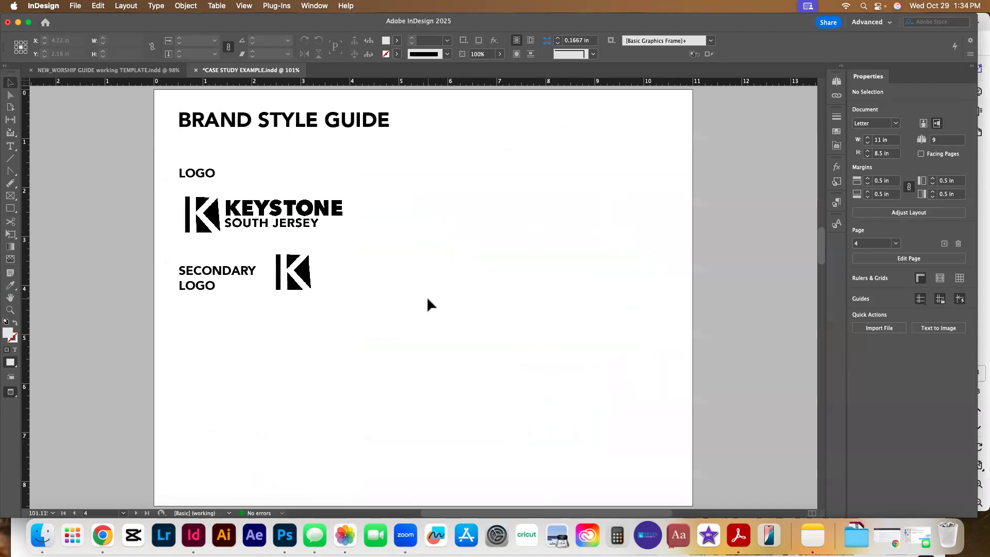
{"action": "key", "text": "super+1"}
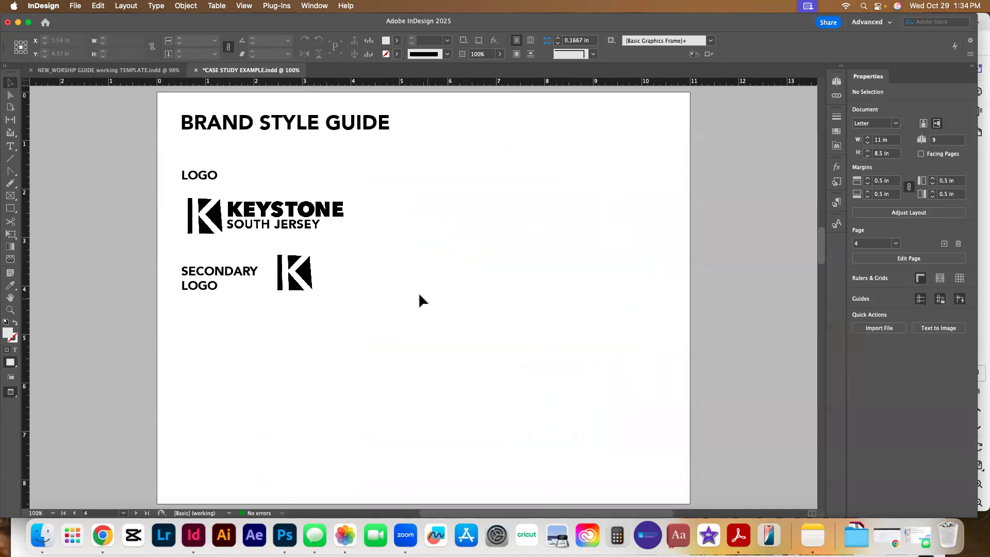
Step: Move the K icon slightly down and right so it is vertically centered beside the SECONDARY LOGO label
{"action": "scroll", "coordinate": [437, 379], "scroll_direction": "down", "scroll_amount": 4}
{"action": "scroll", "coordinate": [438, 379], "scroll_direction": "up", "scroll_amount": 5}
{"action": "scroll", "coordinate": [428, 333], "scroll_direction": "down", "scroll_amount": 2}
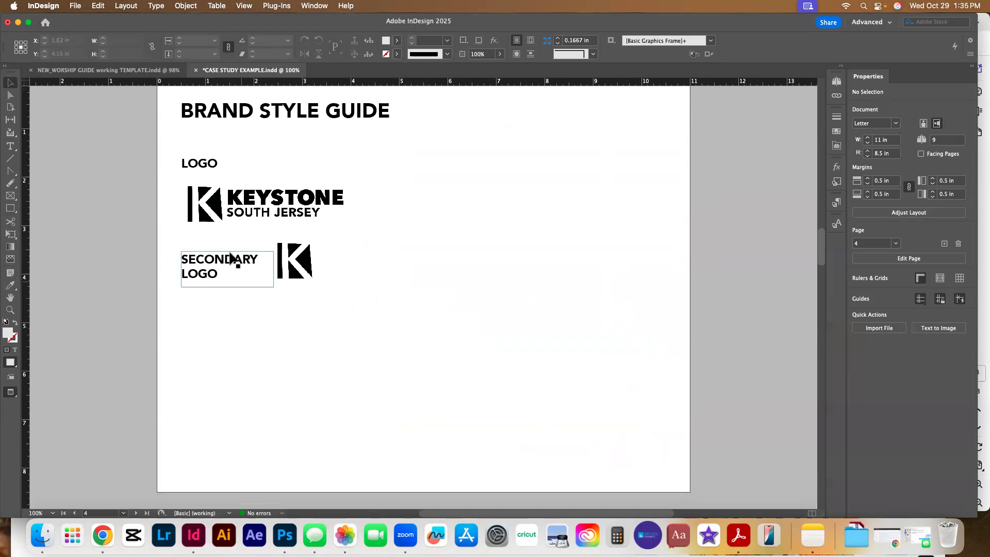
{"action": "left_click_drag", "start_coordinate": [310, 273], "coordinate": [312, 278]}
{"action": "left_click", "coordinate": [379, 395]}
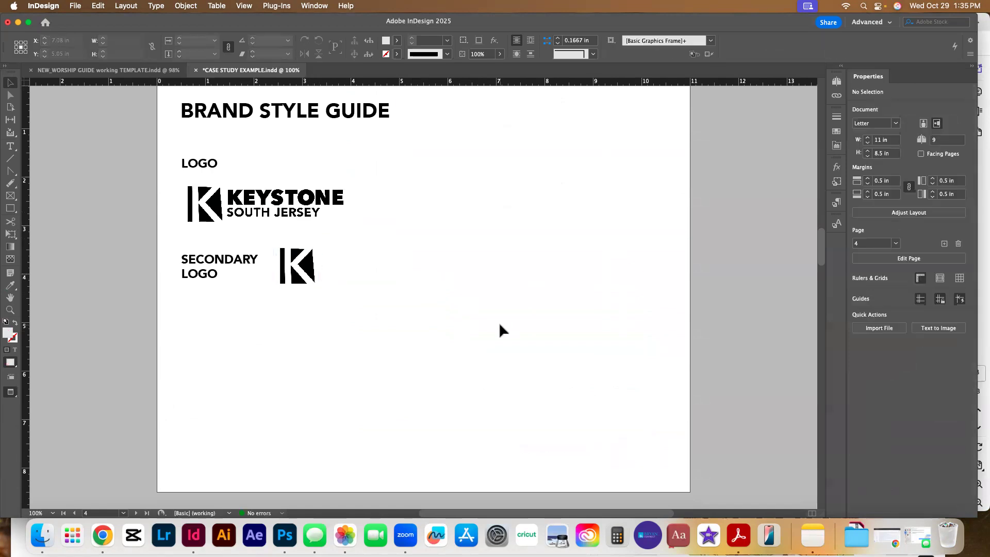
Step: Draw a horizontal line about 4.8 in long below the secondary logo and another about 9.9 in long under the heading
{"action": "left_click", "coordinate": [10, 158]}
{"action": "left_click_drag", "start_coordinate": [180, 295], "coordinate": [416, 311]}
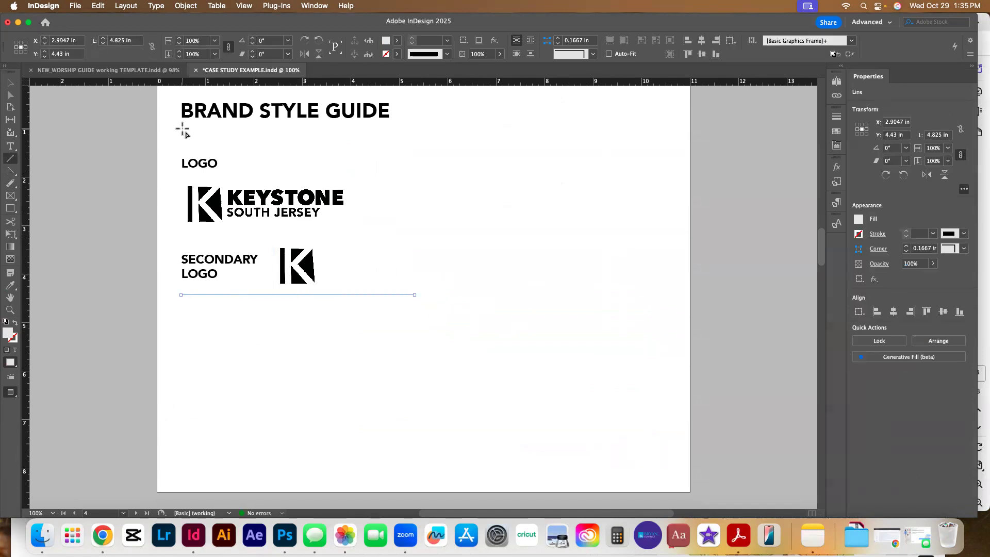
{"action": "left_click_drag", "start_coordinate": [181, 130], "coordinate": [659, 148]}
Step: Give both horizontal lines a [Black] stroke with a 2 pt weight
{"action": "left_click", "coordinate": [10, 82]}
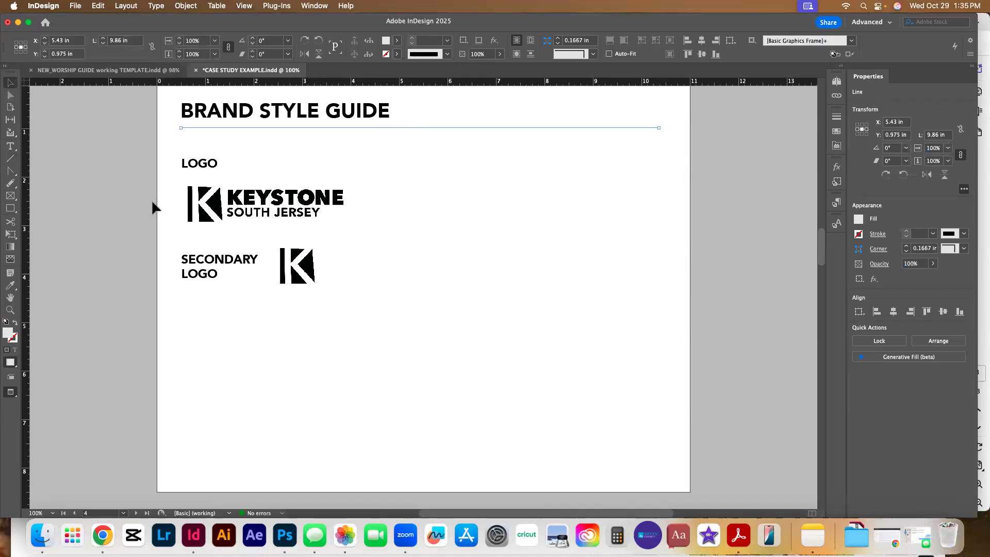
{"action": "left_click", "coordinate": [412, 294], "text": "shift"}
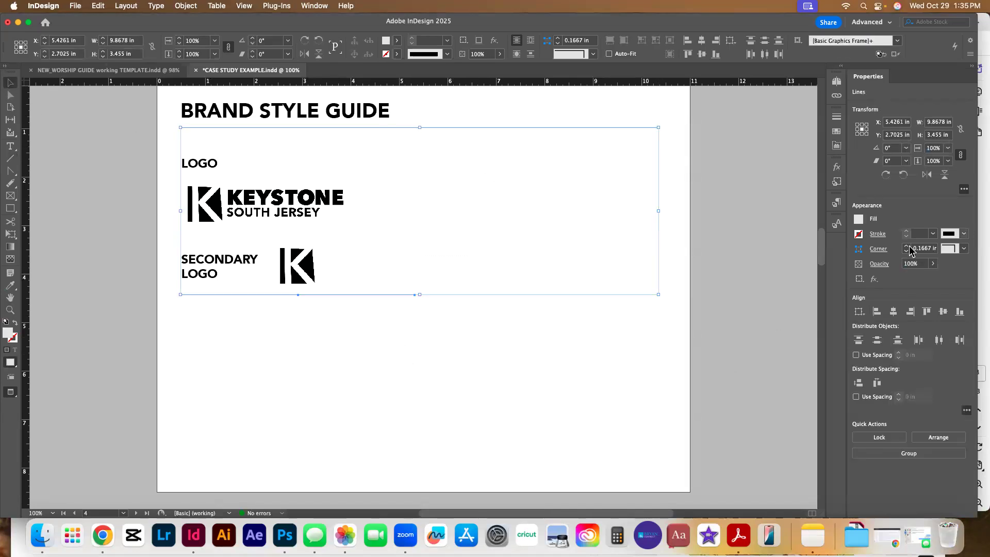
{"action": "left_click", "coordinate": [15, 323]}
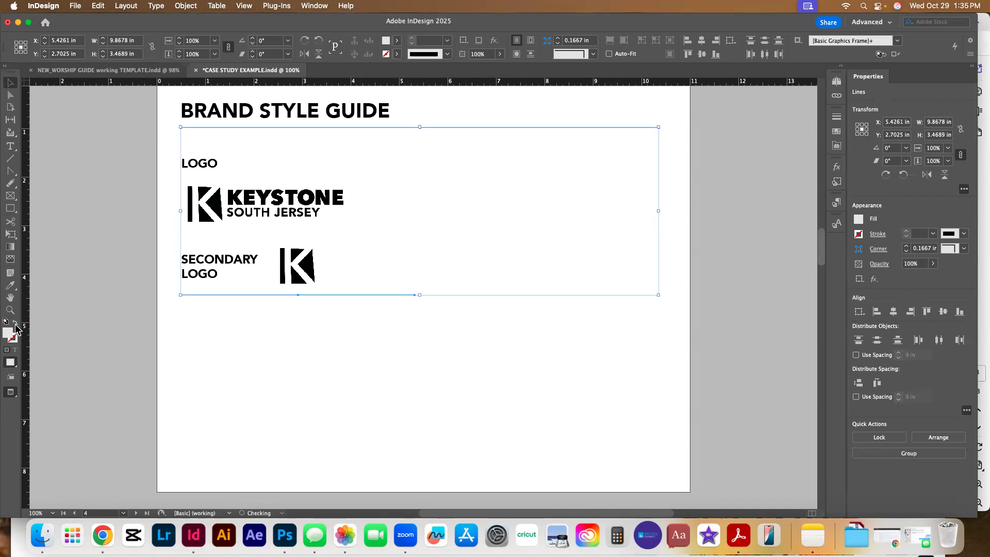
{"action": "left_click", "coordinate": [859, 233]}
{"action": "left_click", "coordinate": [782, 316]}
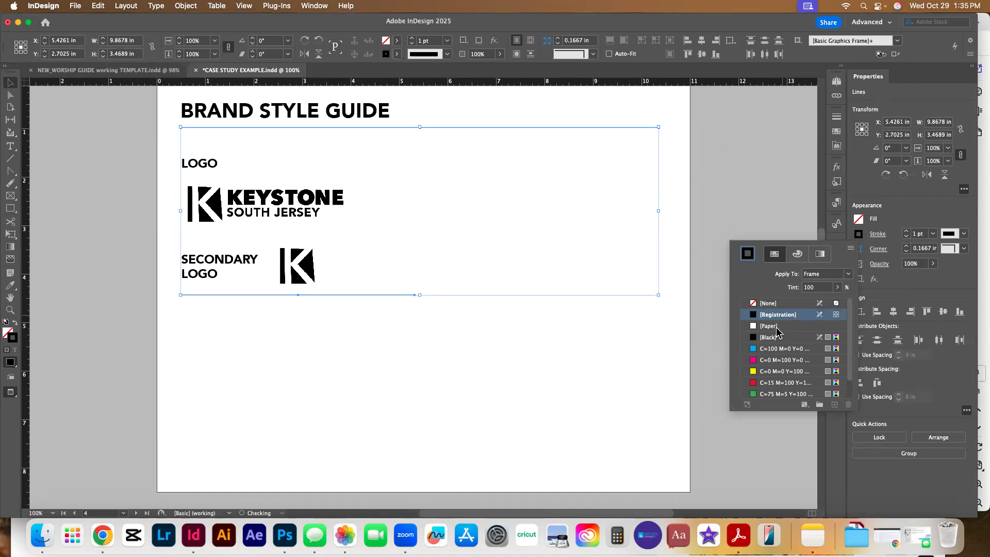
{"action": "left_click", "coordinate": [774, 338]}
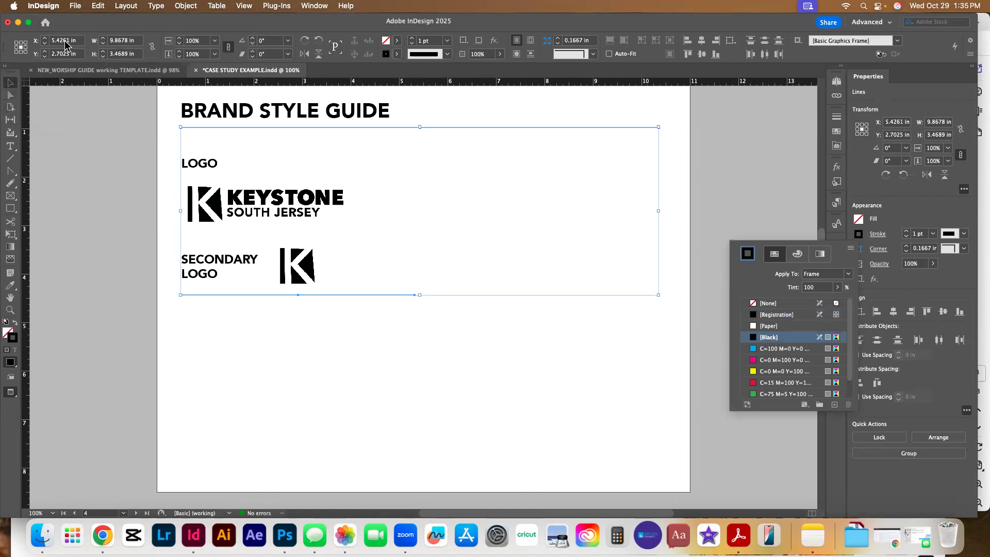
{"action": "left_click", "coordinate": [377, 40]}
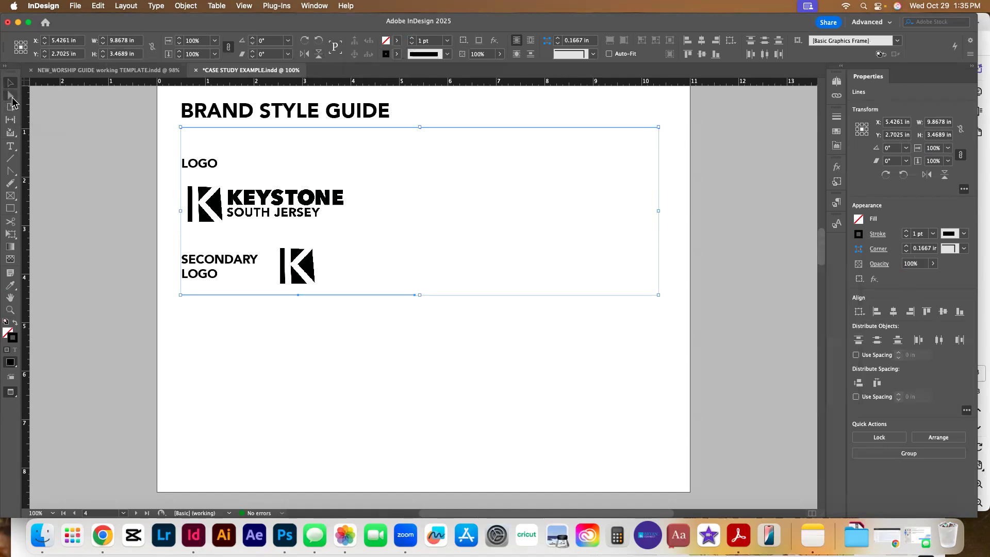
{"action": "left_click", "coordinate": [412, 39]}
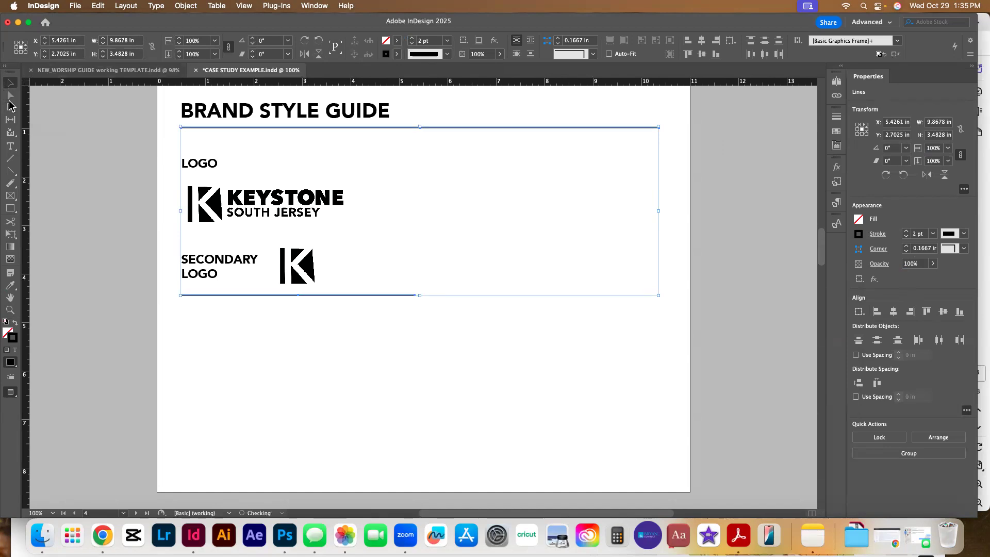
{"action": "left_click", "coordinate": [93, 193]}
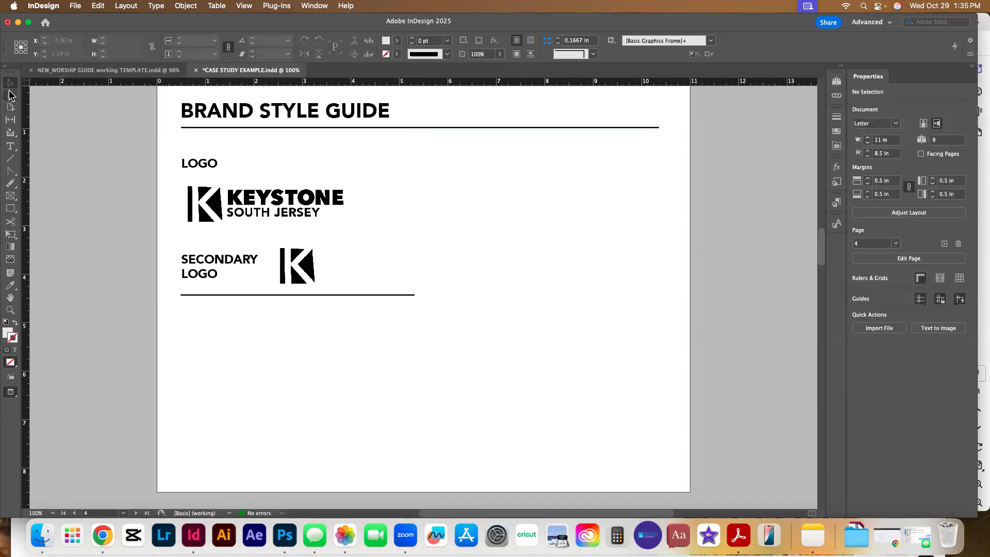
Step: Move the labels and logos up closer to the heading line, and duplicate the short line near the bottom of the page
{"action": "left_click_drag", "start_coordinate": [140, 163], "coordinate": [309, 260]}
{"action": "left_click", "coordinate": [130, 266]}
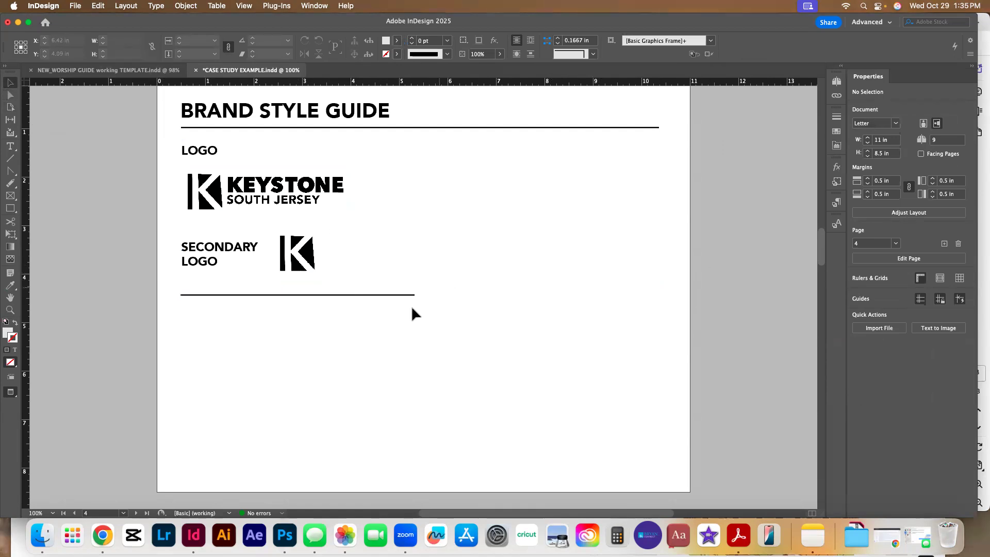
{"action": "left_click_drag", "start_coordinate": [382, 295], "coordinate": [384, 473]}
{"action": "left_click", "coordinate": [98, 379]}
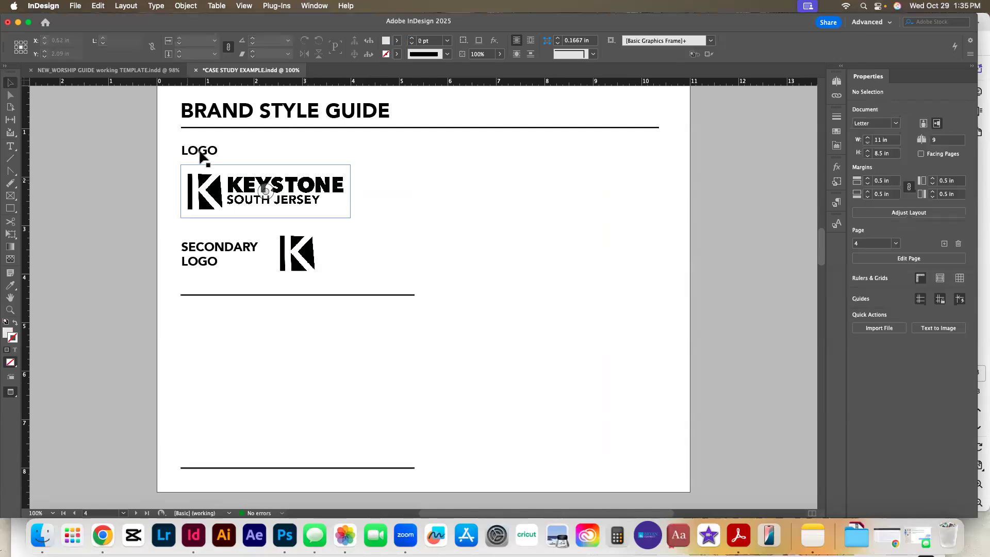
Step: Duplicate the SECONDARY LOGO label below the upper short divider line and change the copy's text to TYPOGRAPHY
{"action": "left_click_drag", "start_coordinate": [214, 258], "coordinate": [214, 326]}
{"action": "double_click", "coordinate": [214, 321]}
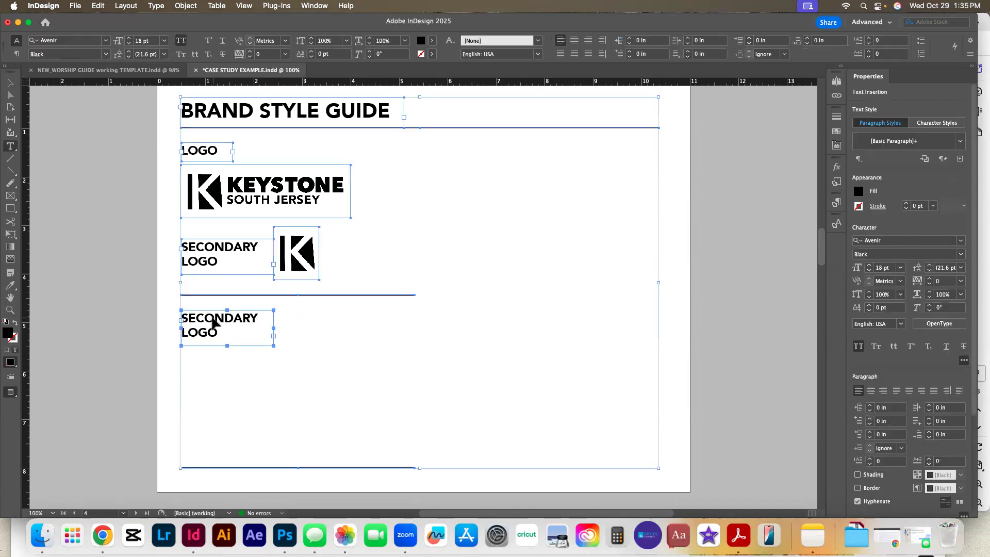
{"action": "key", "text": "shift+t"}
{"action": "left_click", "coordinate": [212, 320]}
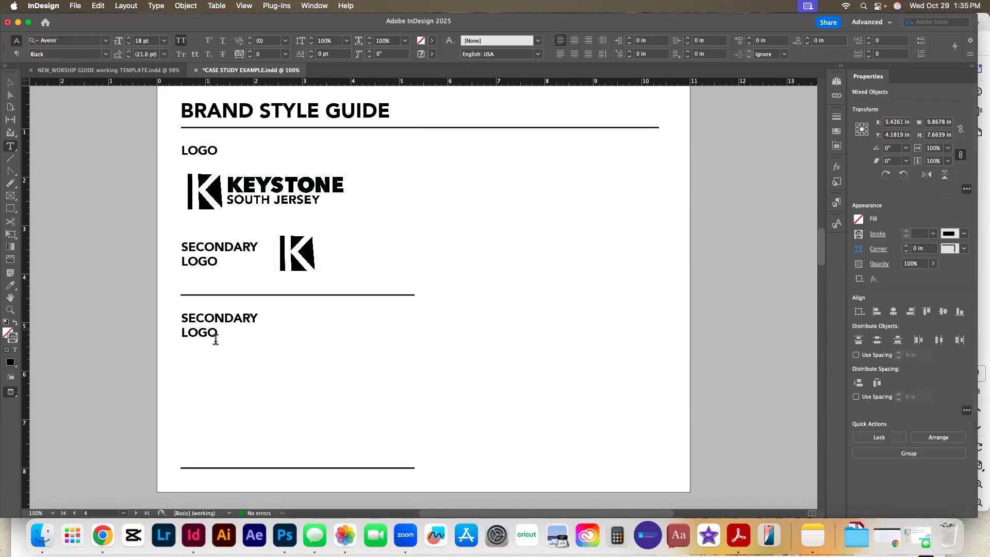
{"action": "key", "text": "super+a"}
{"action": "type", "text": "Y"}
{"action": "key", "text": "BackSpace"}
{"action": "type", "text": "TYPOGRAP"}
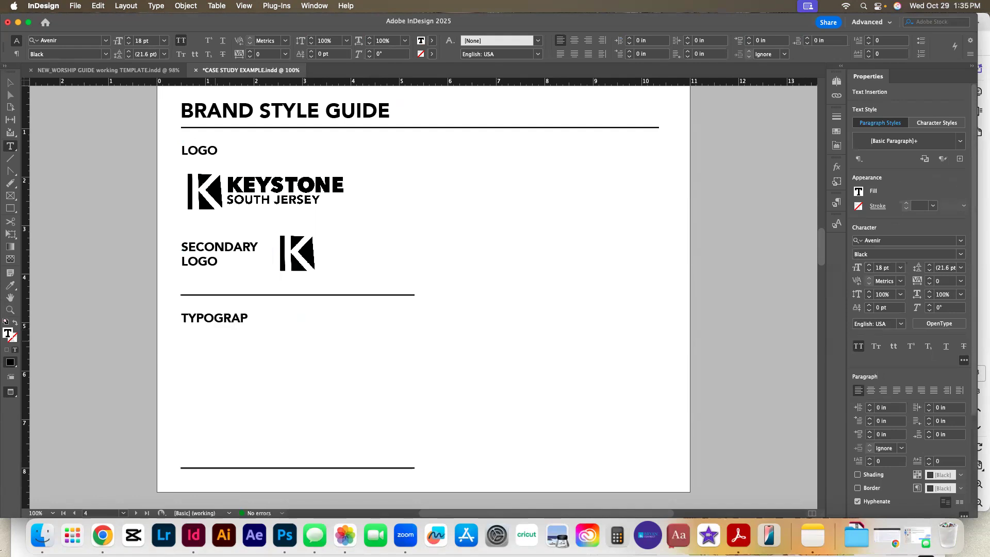
{"action": "type", "text": "HY"}
Step: Shorten the TYPOGRAPHY text frame to about 0.3 in high so it fits its single line of text
{"action": "left_click", "coordinate": [10, 83]}
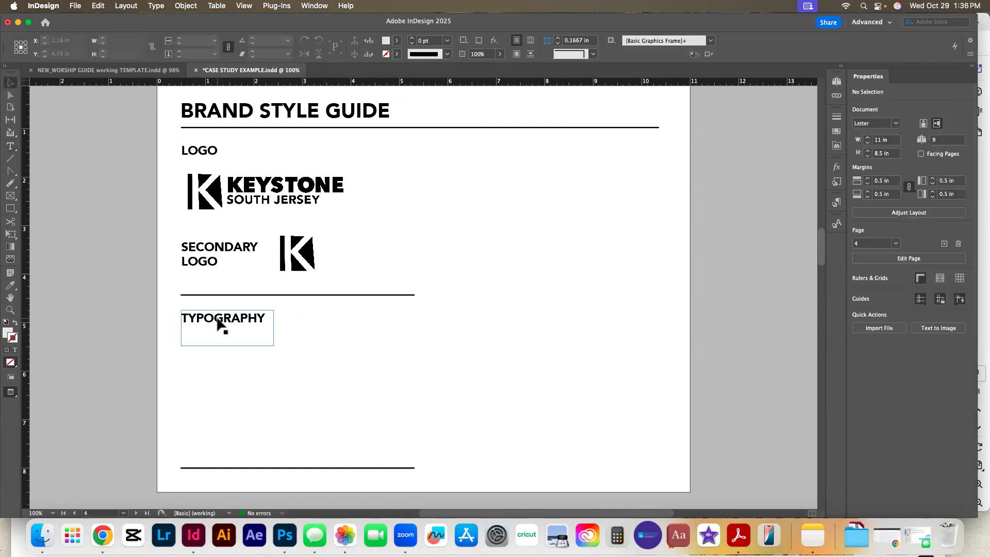
{"action": "left_click", "coordinate": [231, 346]}
{"action": "left_click_drag", "start_coordinate": [228, 345], "coordinate": [229, 330]}
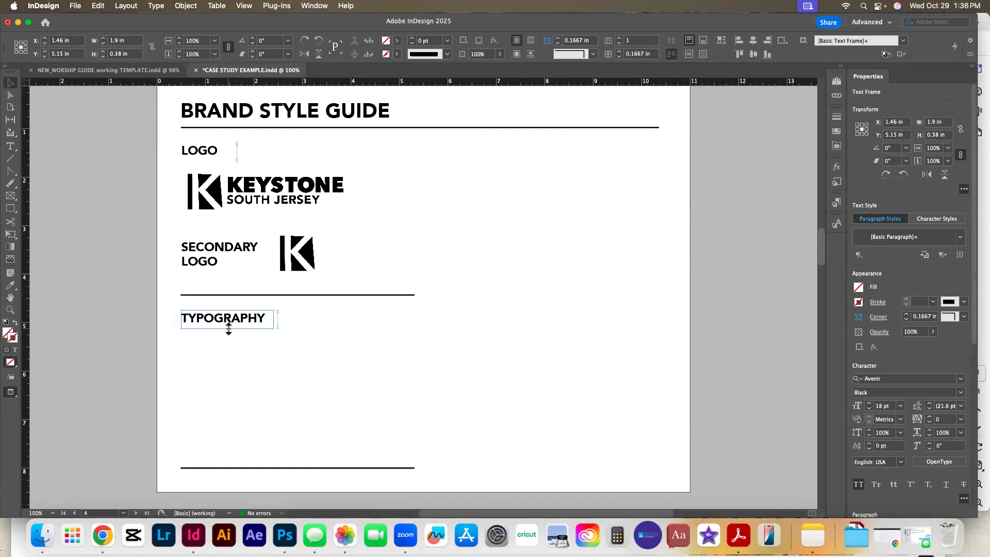
{"action": "left_click", "coordinate": [286, 356]}
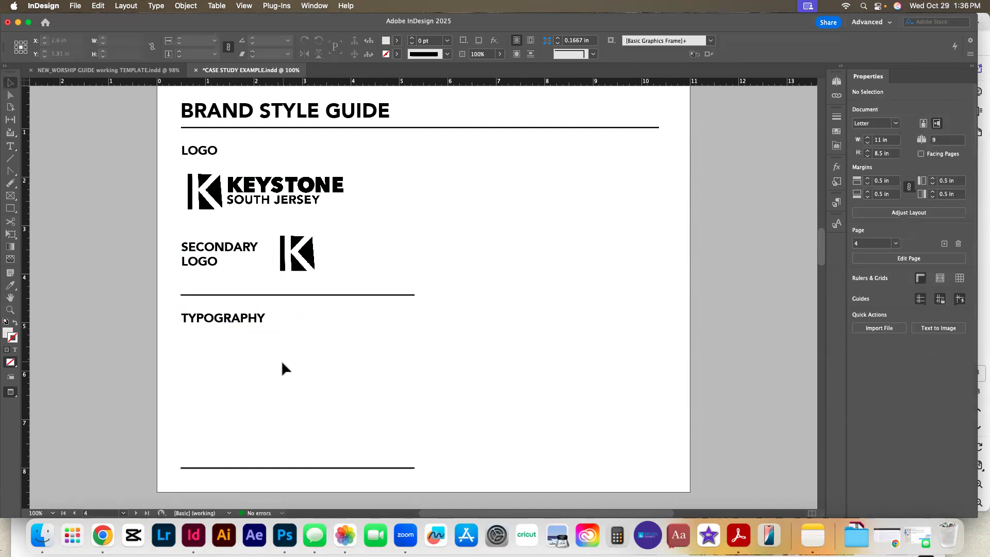
Step: Enlarge the primary Keystone logo and the secondary K icon together so the primary logo frame is about 4 in wide
{"action": "left_click", "coordinate": [335, 214]}
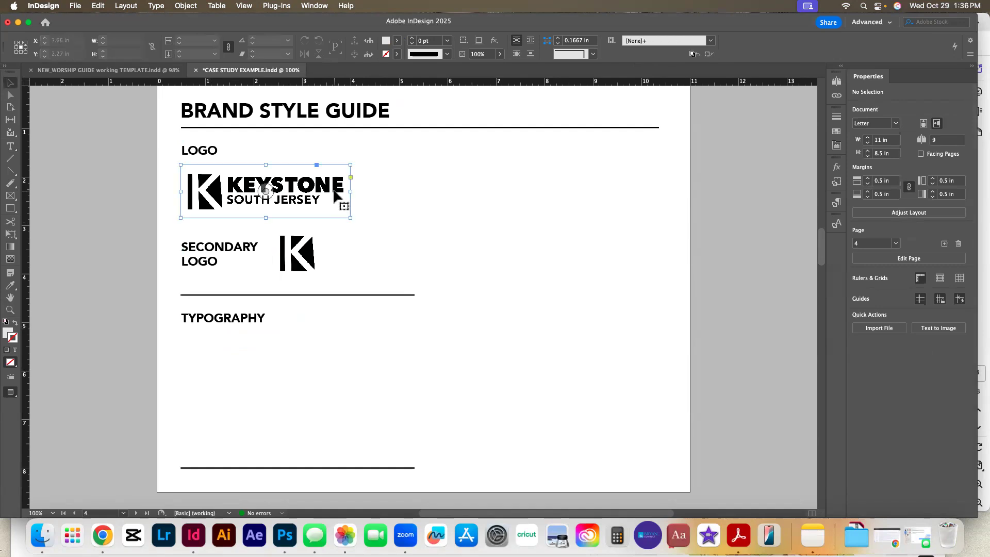
{"action": "left_click", "coordinate": [314, 268], "text": "shift"}
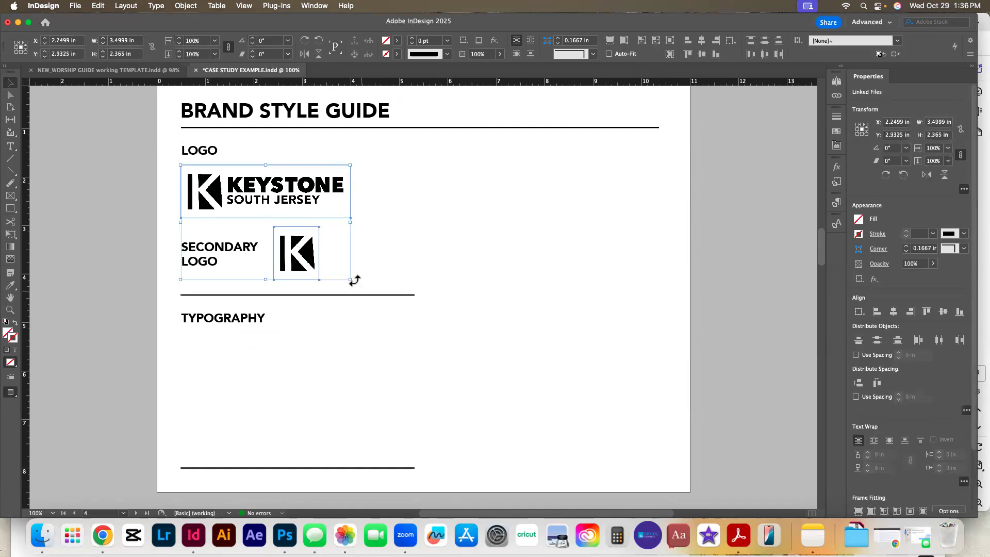
{"action": "left_click_drag", "start_coordinate": [351, 278], "coordinate": [341, 260]}
{"action": "left_click", "coordinate": [379, 252]}
{"action": "left_click", "coordinate": [425, 261]}
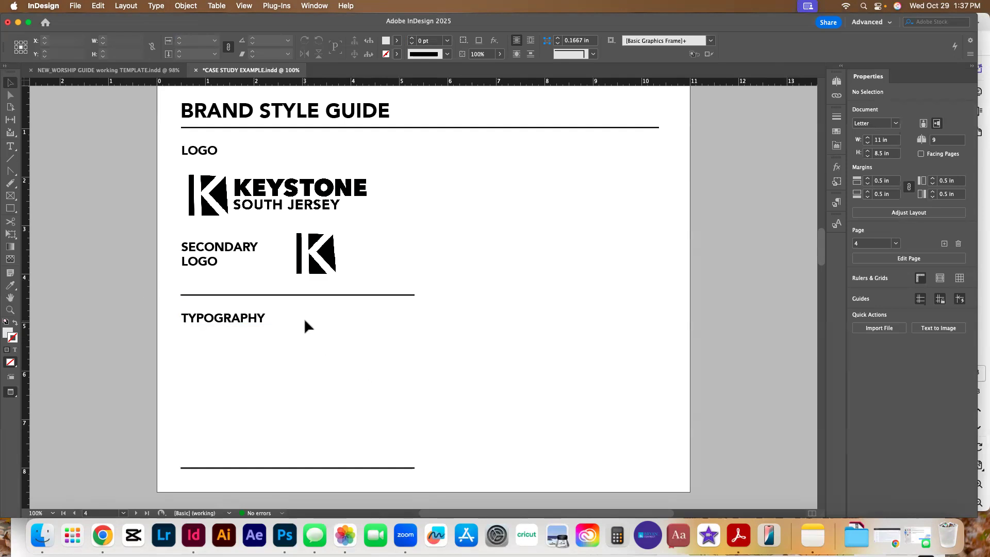
Step: Duplicate the TYPOGRAPHY label just below itself and enlarge the copy's text frame to about 5.2 by 1.3 in
{"action": "left_click", "coordinate": [233, 320]}
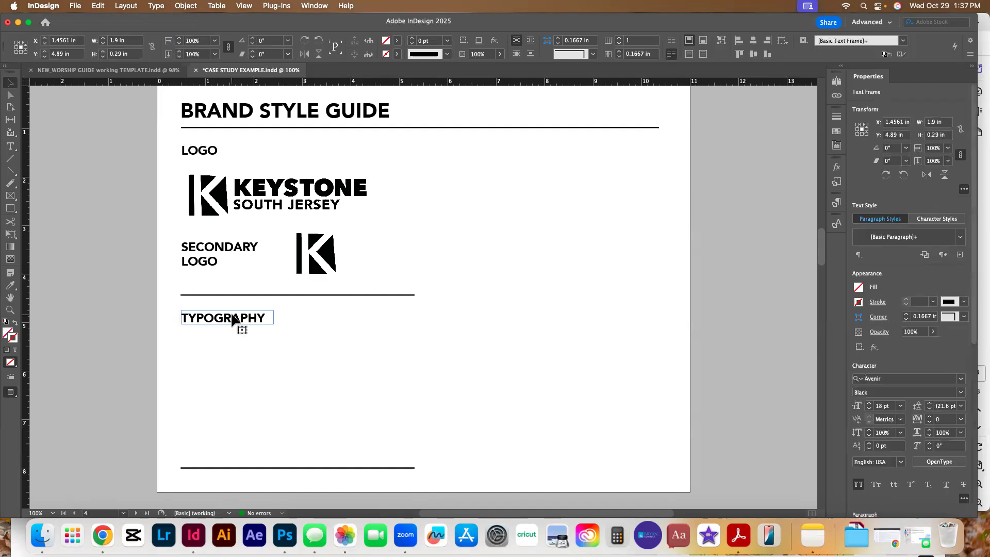
{"action": "left_click", "coordinate": [393, 334]}
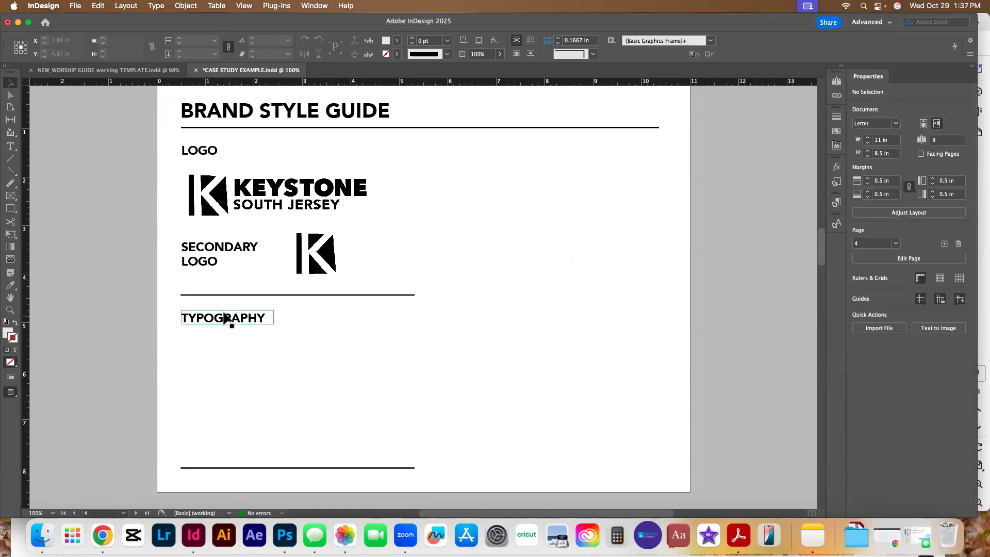
{"action": "left_click_drag", "start_coordinate": [261, 323], "coordinate": [262, 350]}
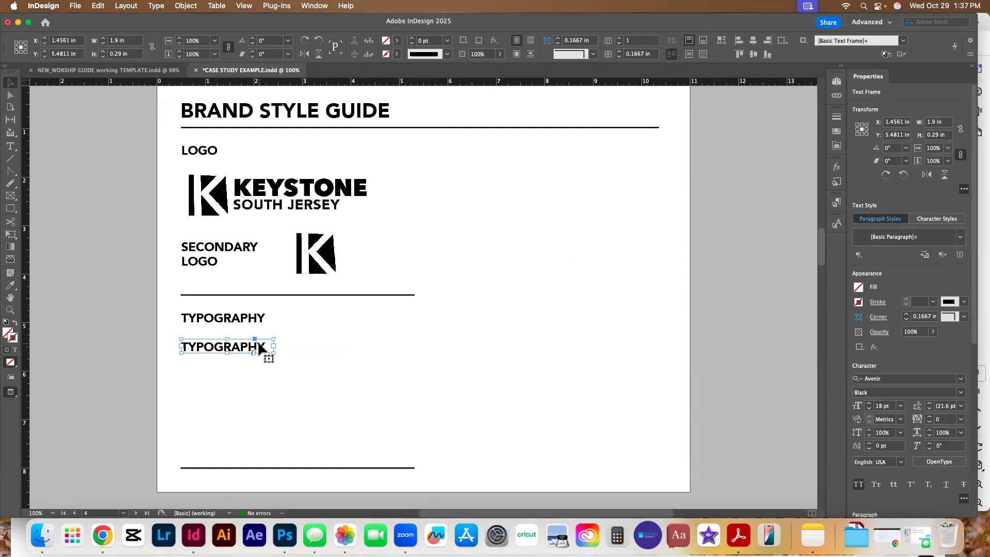
{"action": "double_click", "coordinate": [258, 341]}
{"action": "left_click", "coordinate": [10, 82]}
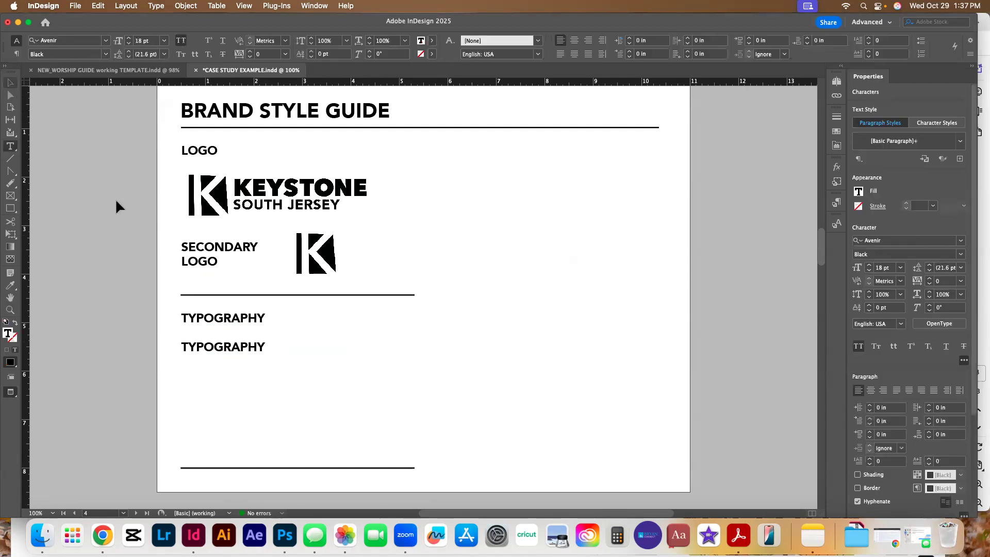
{"action": "left_click_drag", "start_coordinate": [270, 352], "coordinate": [434, 402]}
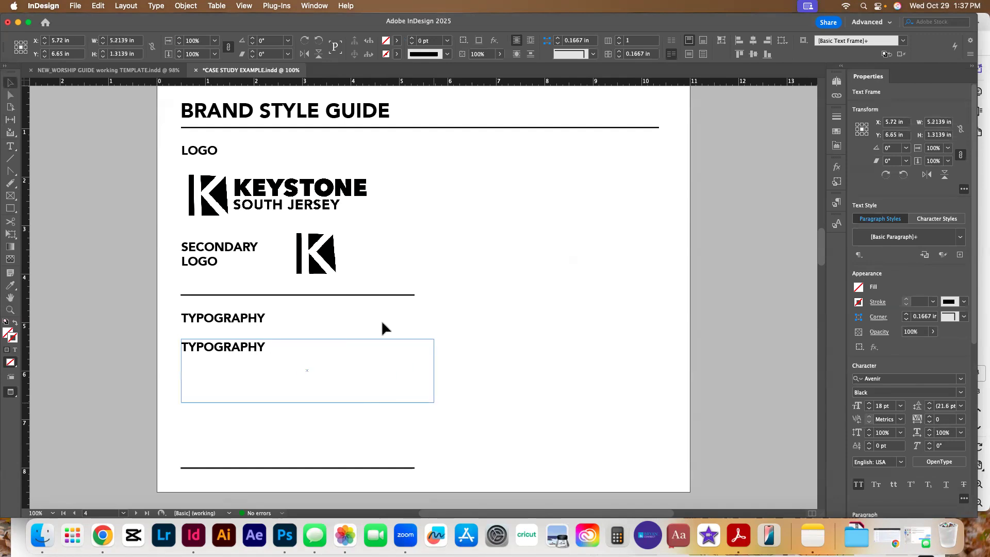
Step: Replace the duplicated label's text with the uppercase alphabet ABCDEFGHIJKLMNOPQRSTUVWXYZ
{"action": "double_click", "coordinate": [257, 347]}
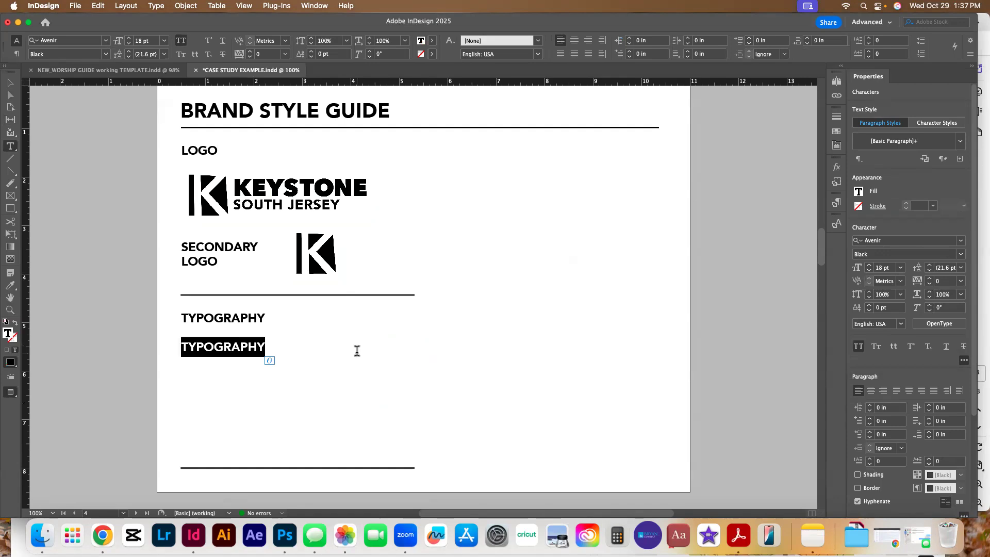
{"action": "type", "text": "ABC"}
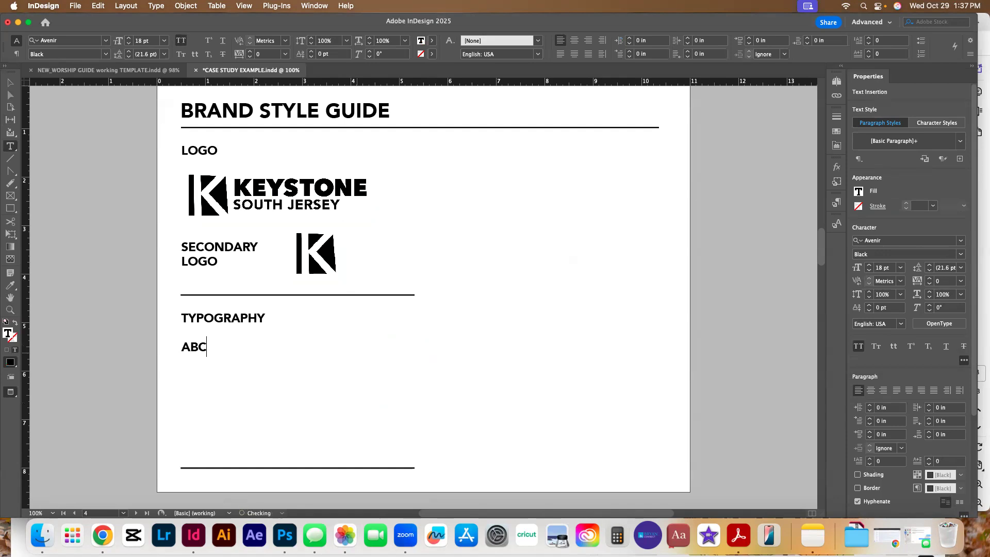
{"action": "type", "text": "DEFGHIJKL"}
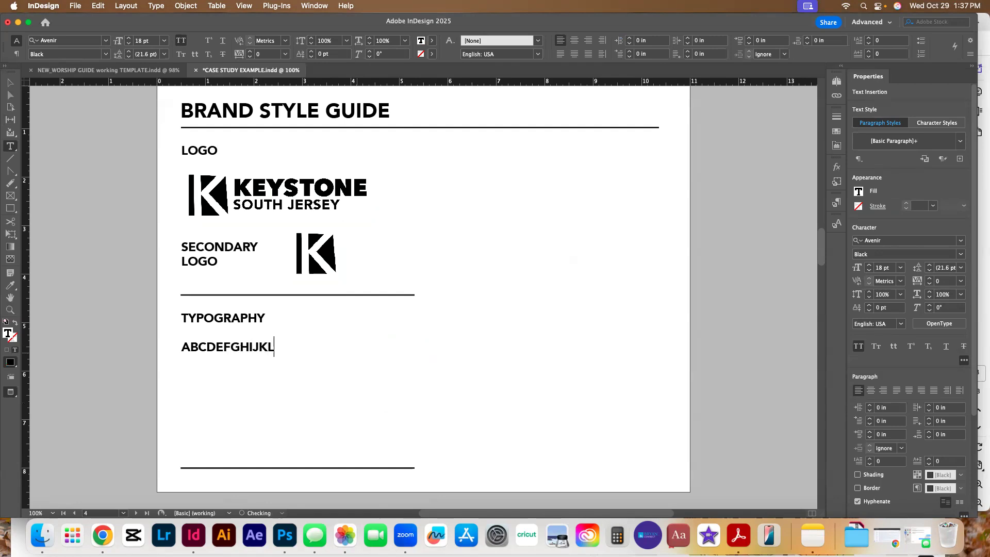
{"action": "type", "text": "MNOPQRSTU"}
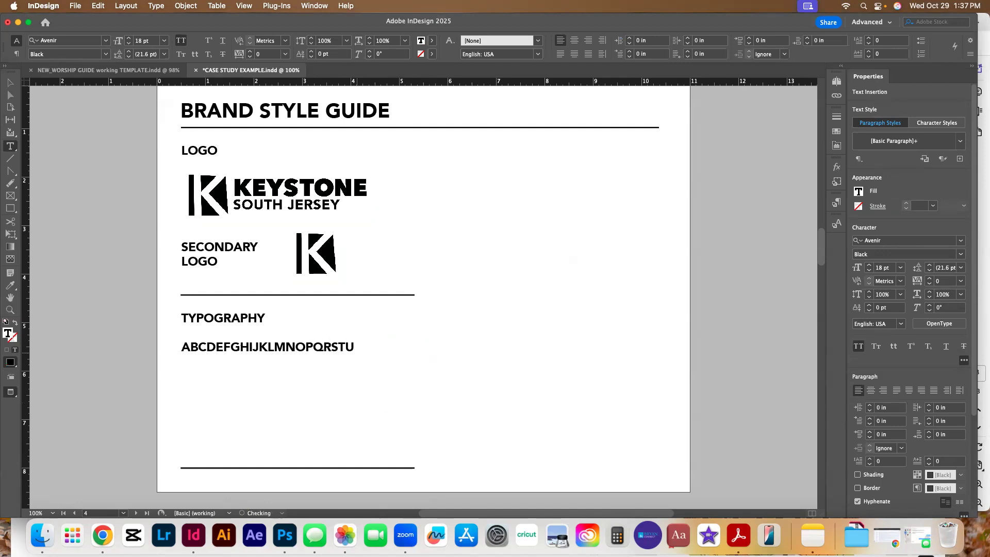
{"action": "type", "text": "VWXYZ"}
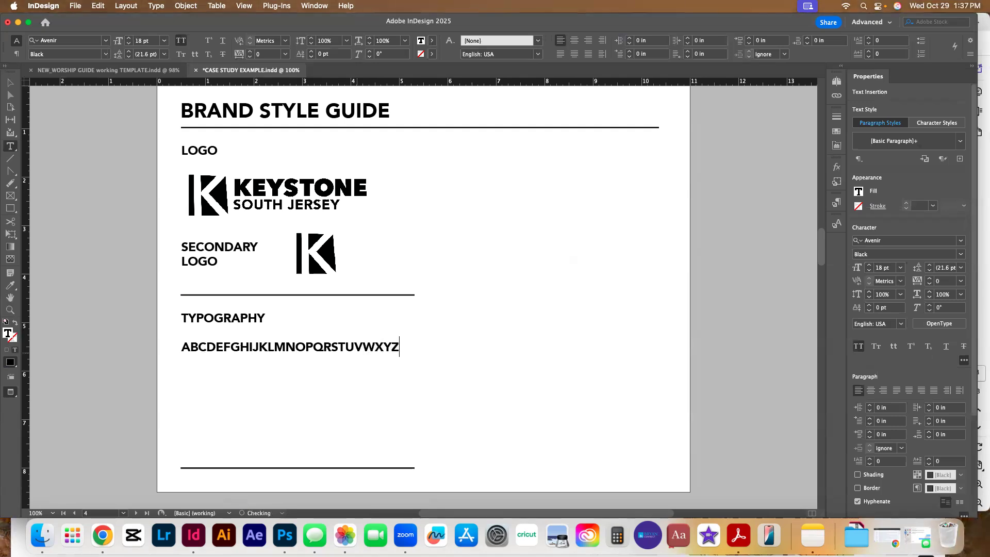
Step: Set the font of the alphabet line to Arial Black
{"action": "left_click", "coordinate": [10, 83]}
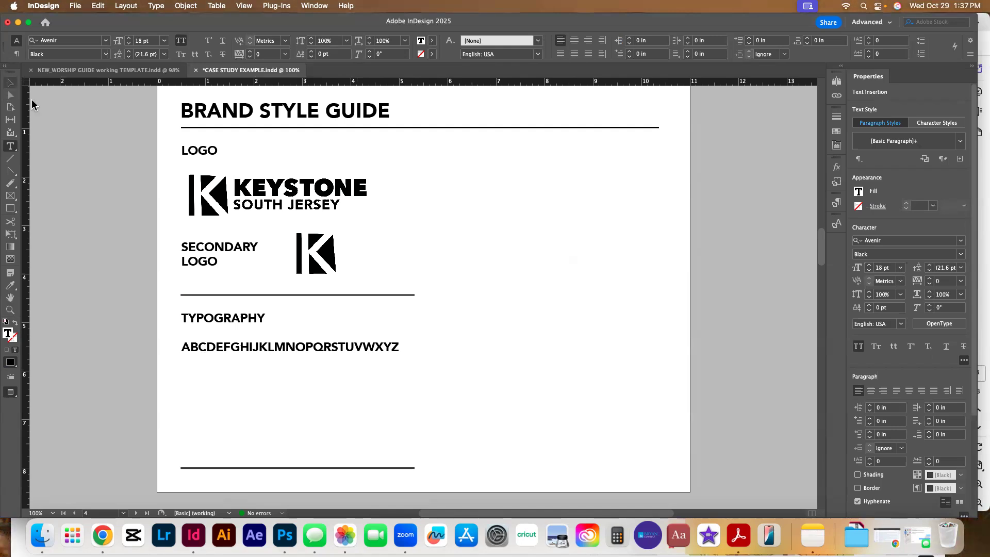
{"action": "triple_click", "coordinate": [330, 348]}
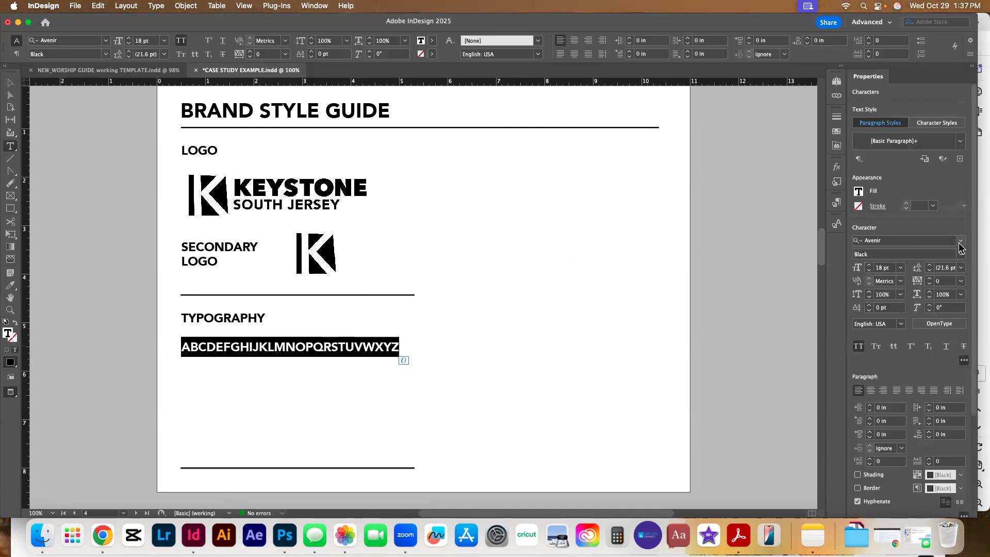
{"action": "left_click", "coordinate": [960, 240]}
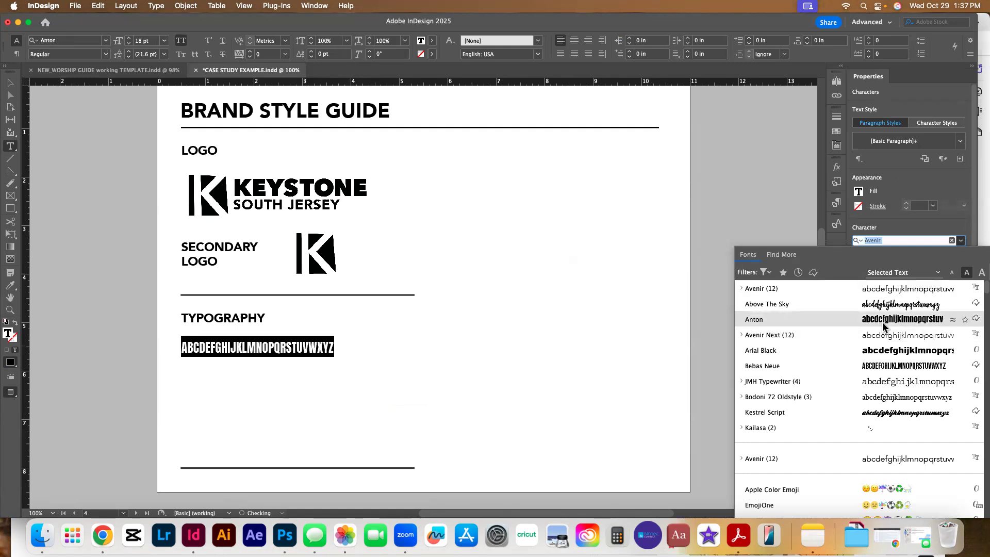
{"action": "left_click", "coordinate": [884, 355]}
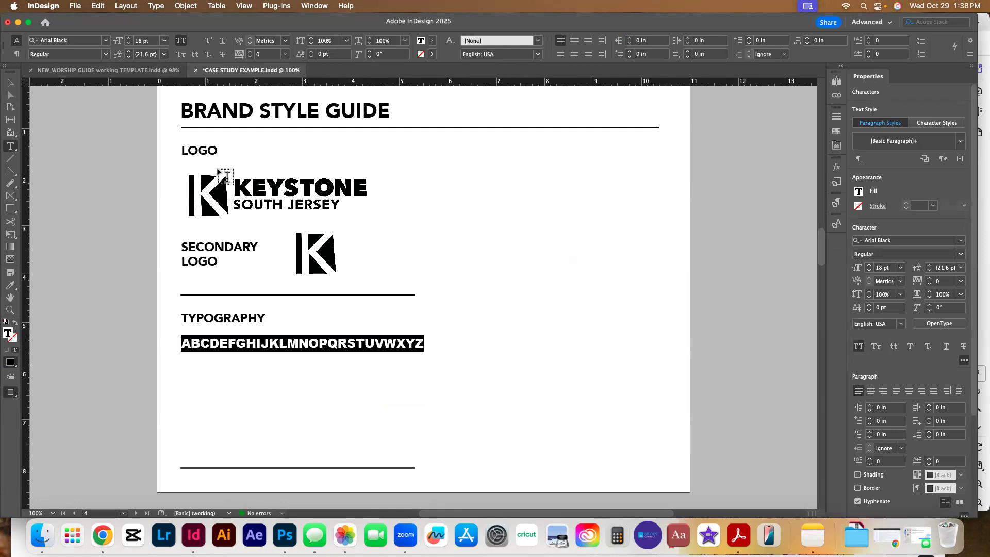
{"action": "left_click", "coordinate": [10, 82]}
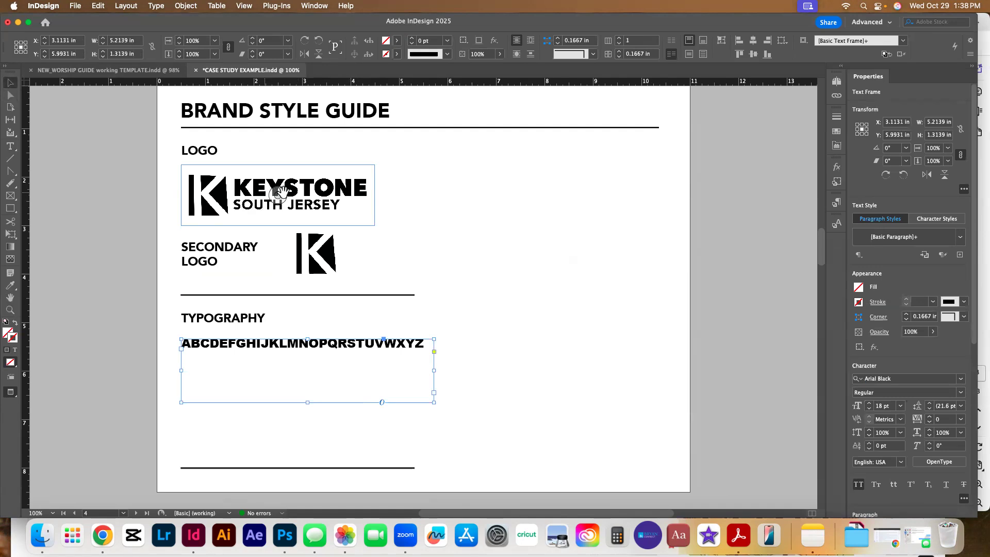
Step: Fit the alphabet frame to one line, duplicate it above, and change the upper copy's text to ARIAL
{"action": "mouse_move", "coordinate": [308, 339]}
{"action": "left_mouse_down"}
{"action": "mouse_move", "coordinate": [302, 385]}
{"action": "mouse_move", "coordinate": [298, 332]}
{"action": "left_mouse_up"}
{"action": "triple_click", "coordinate": [298, 333]}
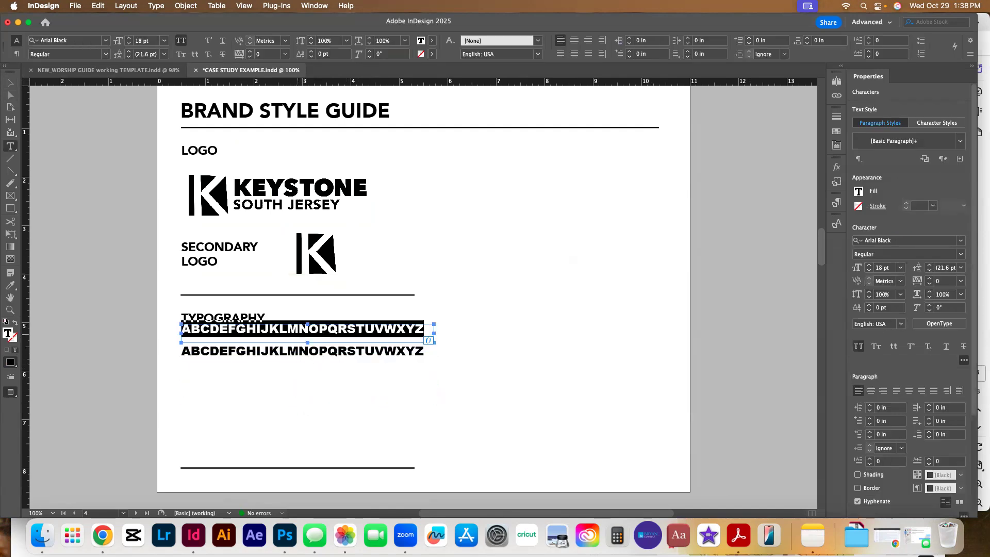
{"action": "type", "text": "ARIAL"}
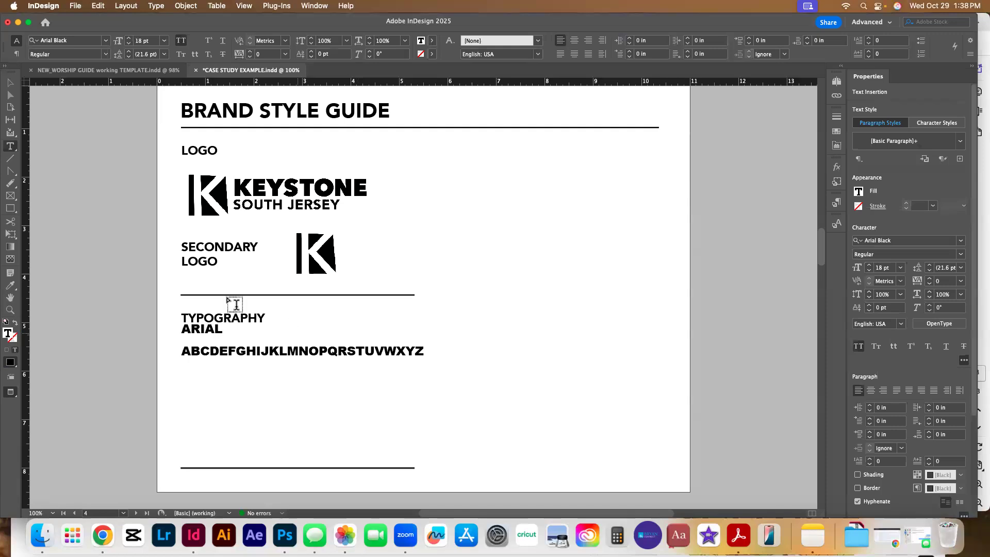
Step: Scale the ARIAL text up to about 30 pt and space it between the TYPOGRAPHY label and the lowered alphabet line
{"action": "left_click", "coordinate": [10, 83]}
{"action": "left_click", "coordinate": [435, 364]}
{"action": "left_click_drag", "start_coordinate": [435, 365], "coordinate": [226, 340]}
{"action": "left_click_drag", "start_coordinate": [219, 335], "coordinate": [235, 352]}
{"action": "left_click", "coordinate": [216, 336]}
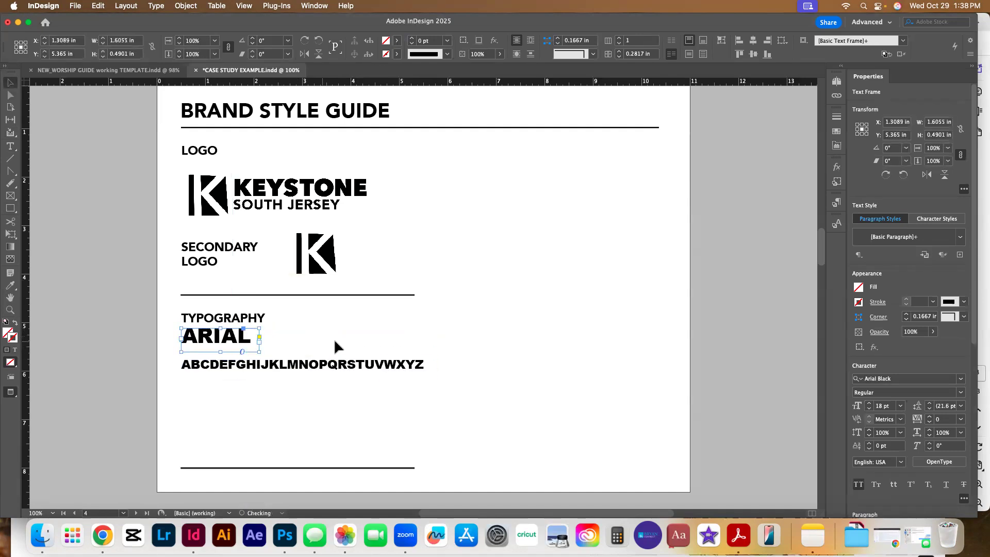
{"action": "left_click", "coordinate": [349, 399]}
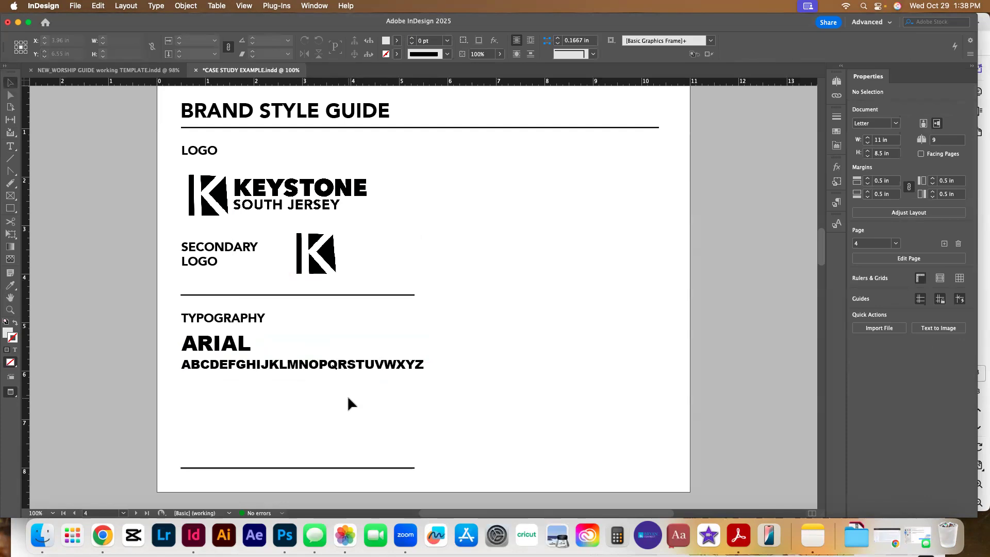
Step: Widen the ARIAL text frame and extend its text to ARIAL BLACK
{"action": "left_click", "coordinate": [253, 346]}
{"action": "left_click", "coordinate": [299, 367]}
{"action": "left_click", "coordinate": [272, 350]}
{"action": "left_click", "coordinate": [256, 344]}
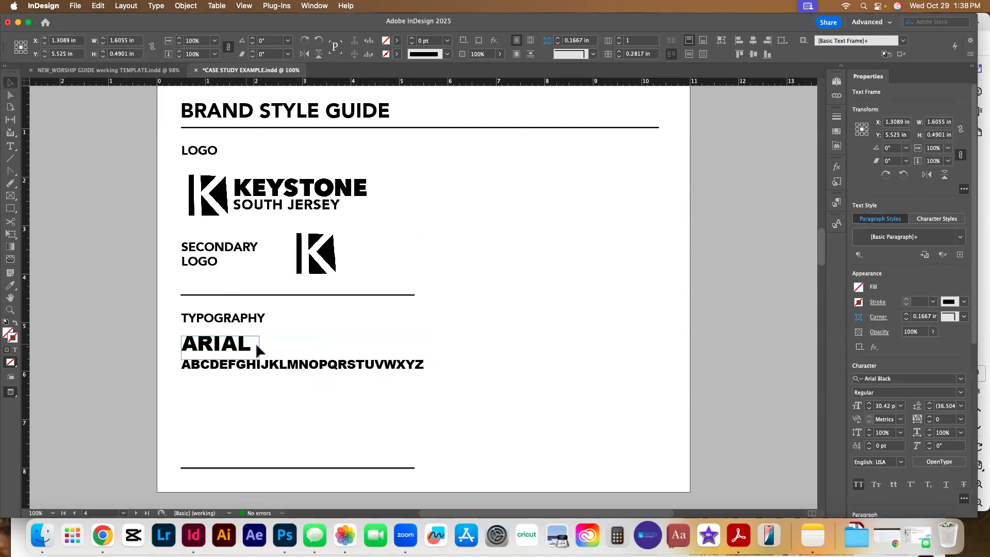
{"action": "left_click_drag", "start_coordinate": [258, 348], "coordinate": [300, 347]}
{"action": "double_click", "coordinate": [263, 346]}
{"action": "type", "text": "B"}
{"action": "key", "text": "BackSpace"}
{"action": "key", "text": "BackSpace"}
{"action": "key", "text": "Escape"}
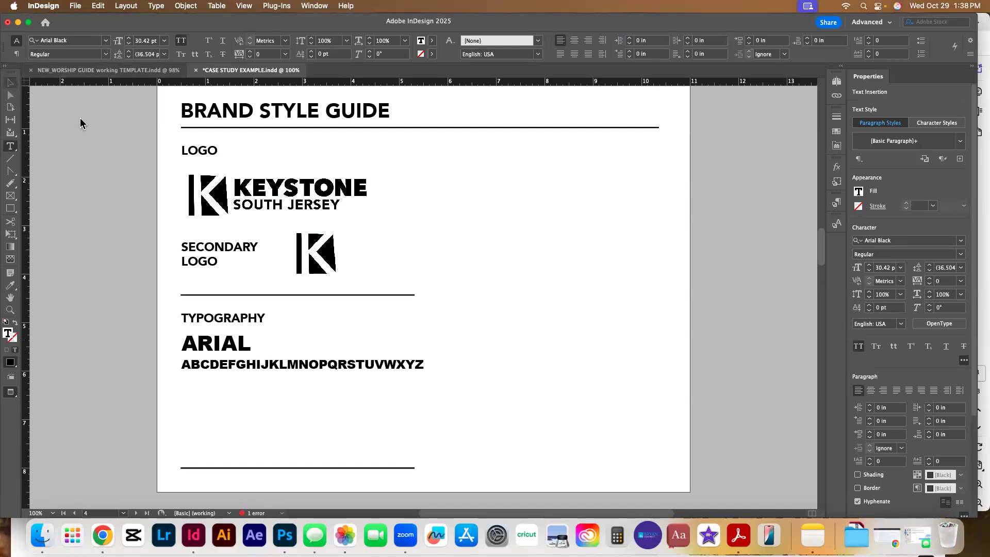
Step: Duplicate the ARIAL BLACK heading and its alphabet line together directly below the originals
{"action": "left_click_drag", "start_coordinate": [301, 348], "coordinate": [328, 384]}
{"action": "left_click", "coordinate": [404, 338]}
{"action": "left_click_drag", "start_coordinate": [330, 337], "coordinate": [327, 386]}
{"action": "left_click", "coordinate": [516, 382]}
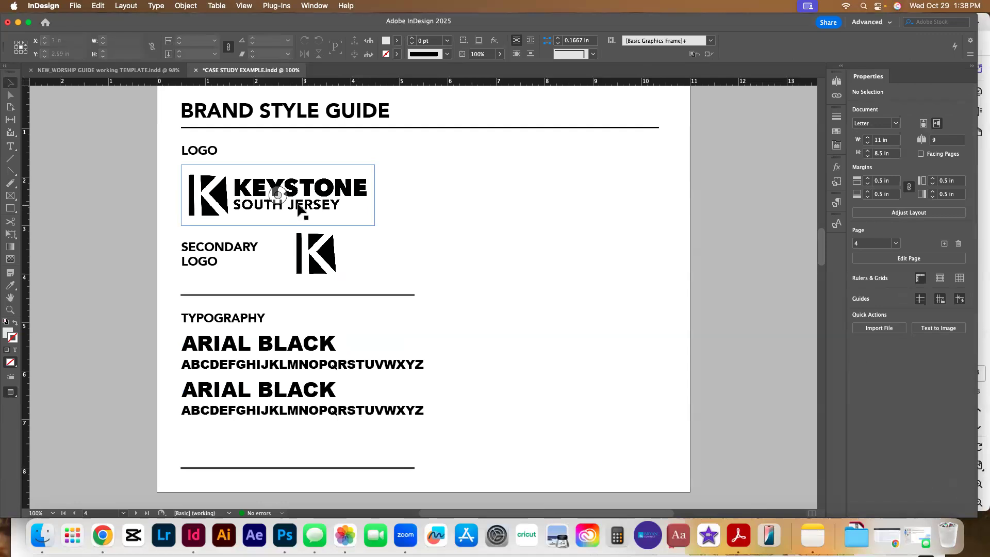
Step: Set the font of the lower ARIAL BLACK heading to Arial in the Bold style
{"action": "double_click", "coordinate": [287, 387]}
{"action": "key", "text": "super+a"}
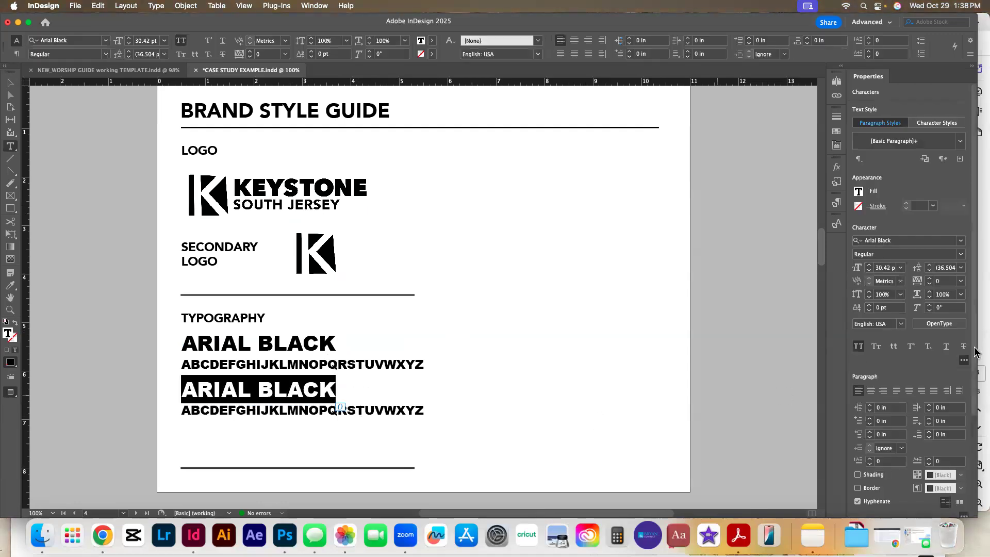
{"action": "left_click", "coordinate": [960, 241]}
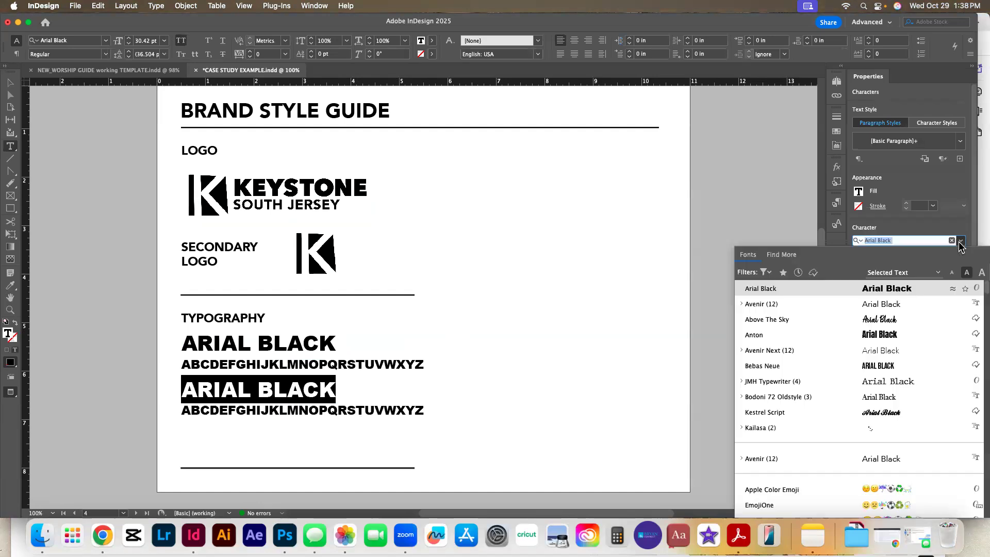
{"action": "left_click", "coordinate": [818, 412]}
{"action": "scroll", "coordinate": [818, 415], "scroll_direction": "down", "scroll_amount": 1}
{"action": "scroll", "coordinate": [819, 419], "scroll_direction": "down", "scroll_amount": 5}
{"action": "scroll", "coordinate": [821, 419], "scroll_direction": "up", "scroll_amount": 3}
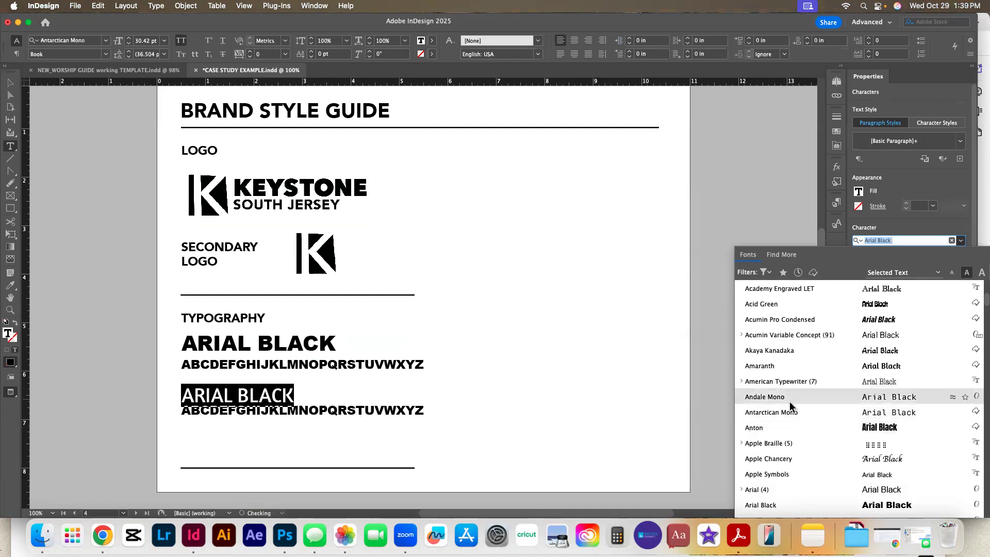
{"action": "scroll", "coordinate": [789, 411], "scroll_direction": "down", "scroll_amount": 3}
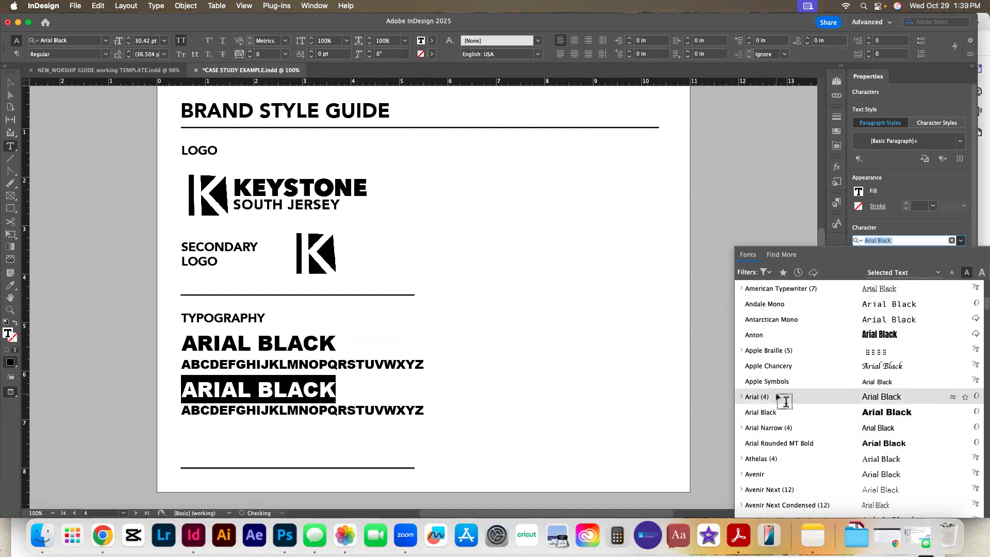
{"action": "left_click", "coordinate": [777, 397]}
{"action": "left_click", "coordinate": [961, 256]}
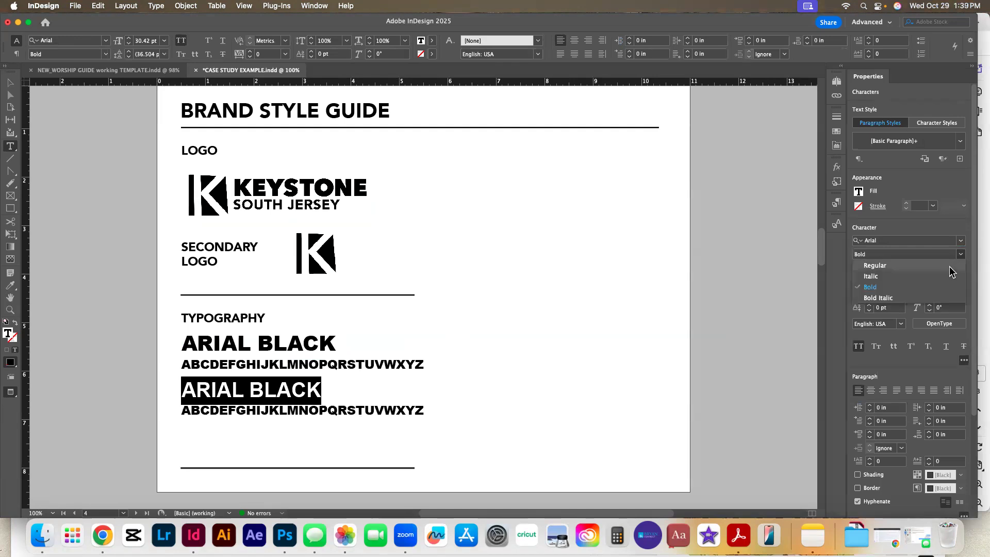
{"action": "left_click", "coordinate": [931, 290]}
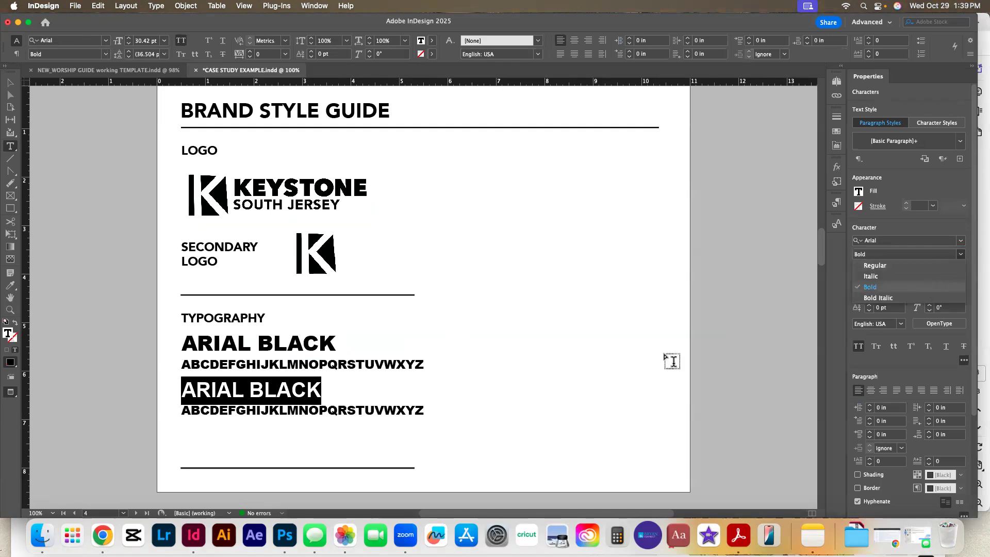
Step: Replace the word BLACK with BOLD in the lower heading so it reads ARIAL BOLD
{"action": "left_click", "coordinate": [267, 388]}
{"action": "left_click_drag", "start_coordinate": [267, 388], "coordinate": [325, 391]}
{"action": "type", "text": "OLD"}
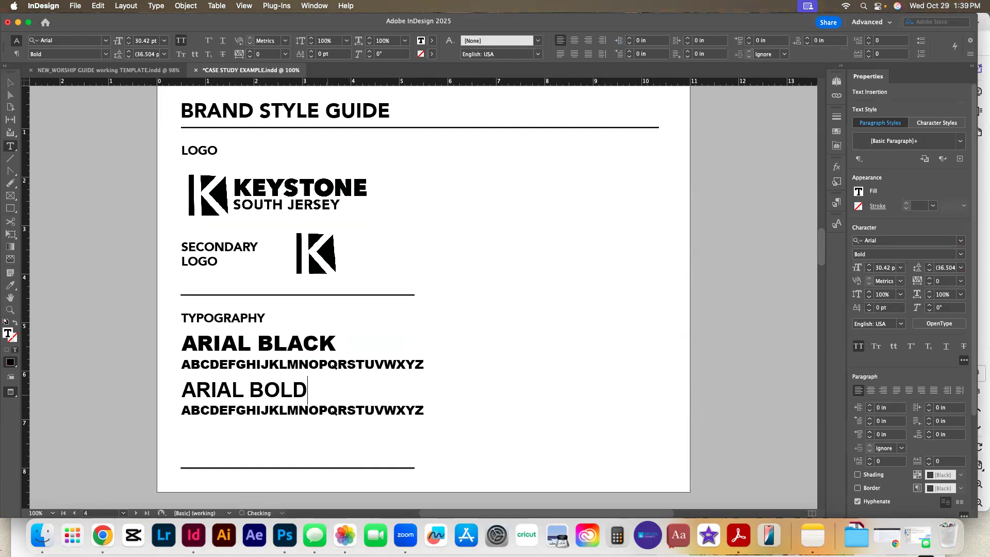
Step: Set the alphabet line under the ARIAL BOLD heading to Arial Bold
{"action": "double_click", "coordinate": [312, 410]}
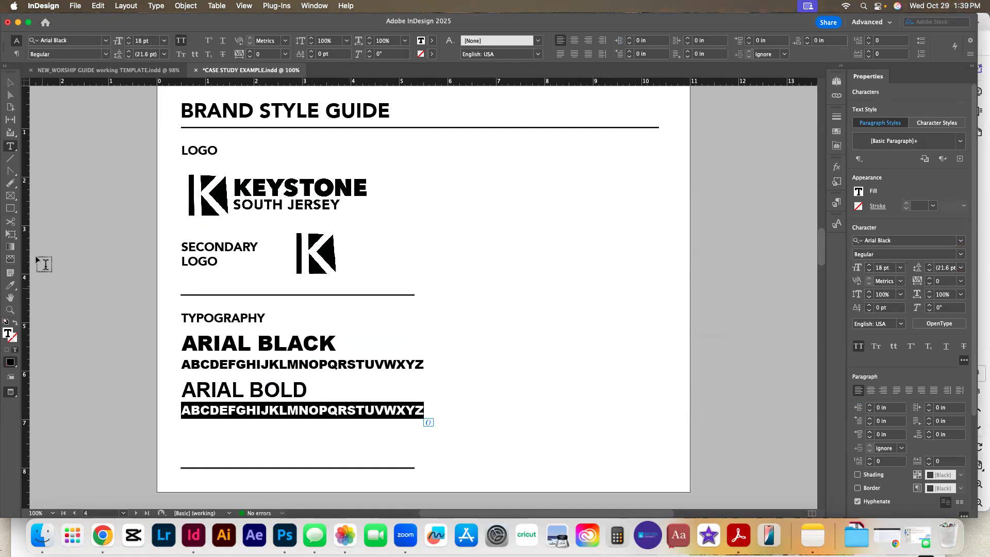
{"action": "left_click", "coordinate": [961, 241]}
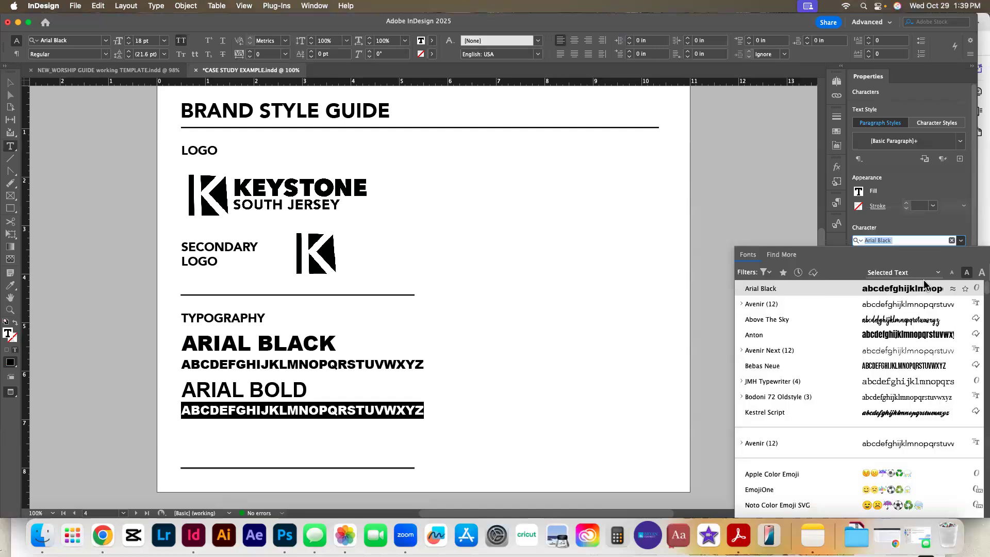
{"action": "scroll", "coordinate": [841, 428], "scroll_direction": "down", "scroll_amount": 10}
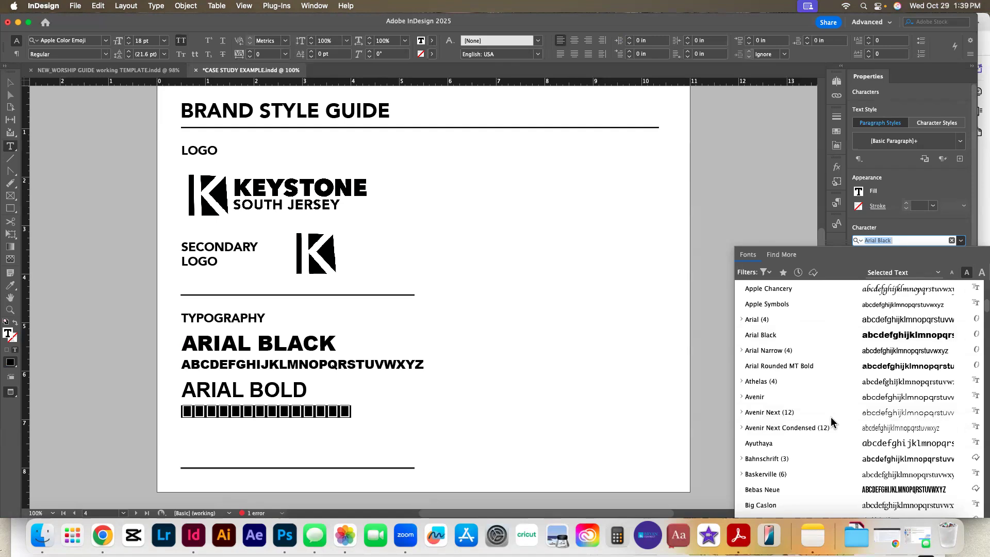
{"action": "left_click", "coordinate": [816, 321]}
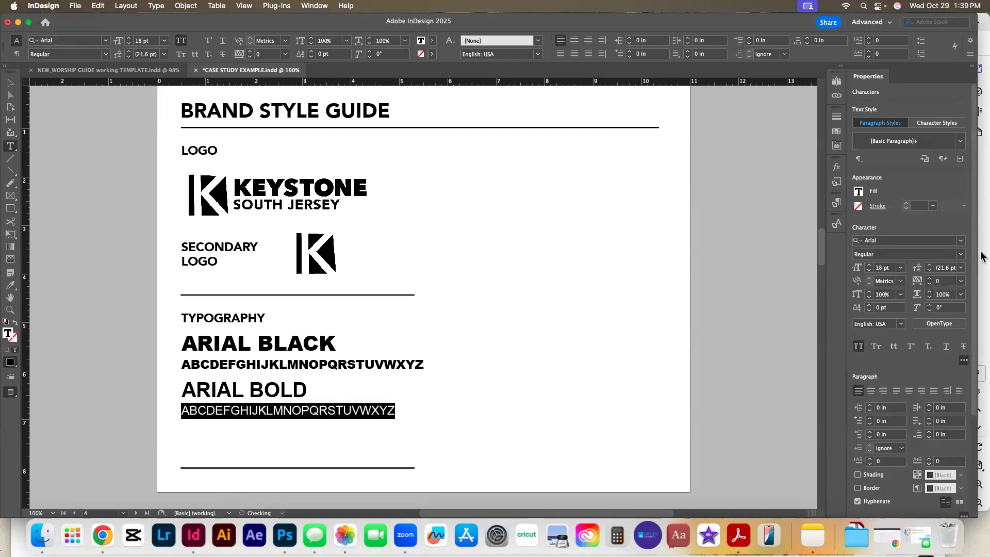
{"action": "left_click", "coordinate": [961, 254]}
{"action": "left_click", "coordinate": [928, 289]}
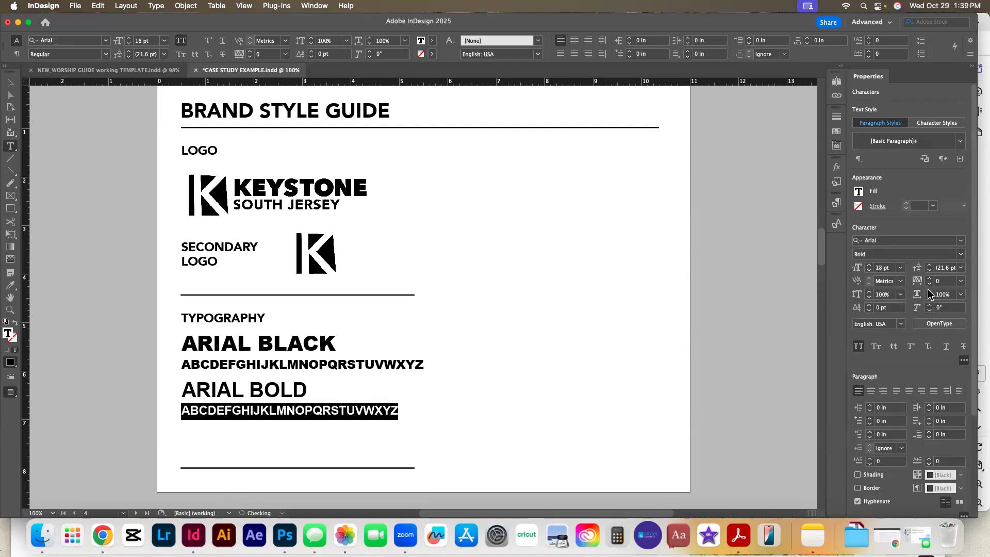
{"action": "left_click", "coordinate": [10, 83]}
{"action": "left_click", "coordinate": [526, 349]}
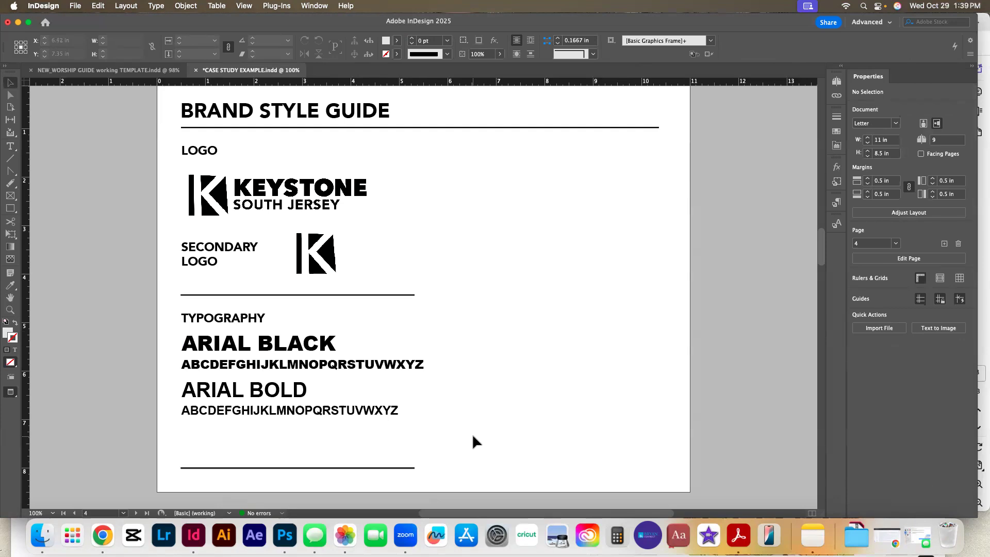
Step: Move the whole typography block down, and lower the divider line above it slightly to even out the spacing
{"action": "left_click_drag", "start_coordinate": [150, 312], "coordinate": [353, 439]}
{"action": "left_click_drag", "start_coordinate": [304, 379], "coordinate": [304, 380]}
{"action": "left_click", "coordinate": [249, 299]}
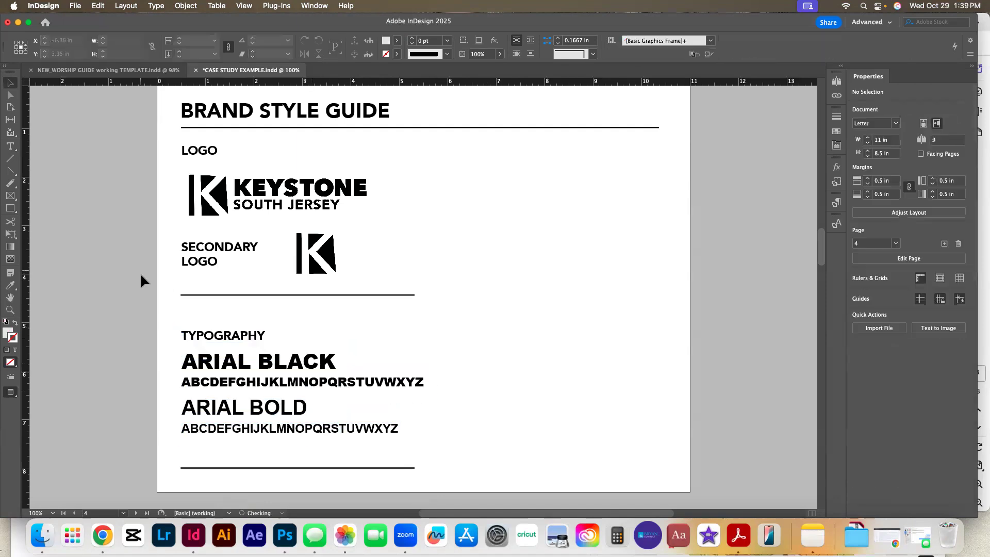
{"action": "left_click_drag", "start_coordinate": [287, 295], "coordinate": [287, 307]}
{"action": "left_click", "coordinate": [511, 404]}
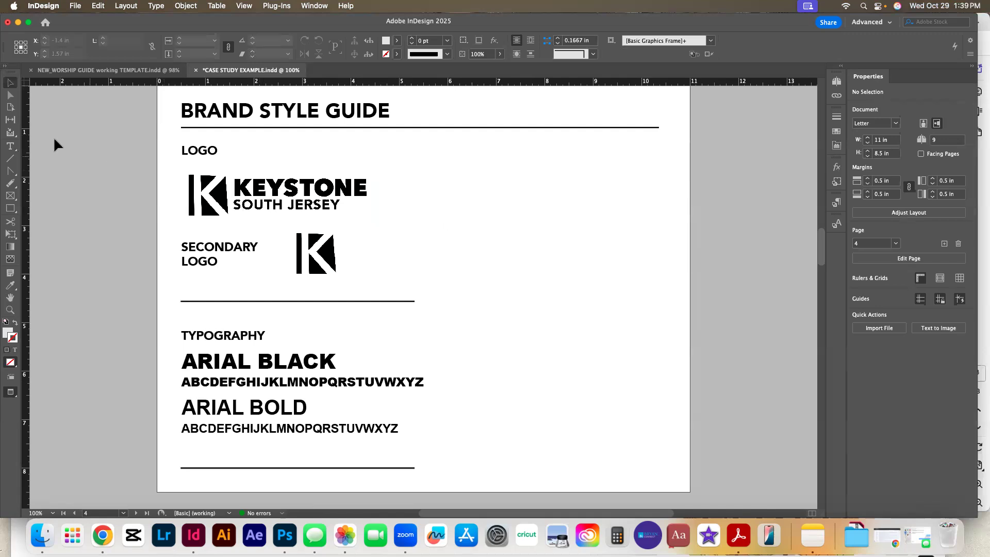
Step: Draw a circle about 1.12 in wide to the right of the logo and fill it with black
{"action": "left_click_drag", "start_coordinate": [10, 209], "coordinate": [48, 237]}
{"action": "left_click_drag", "start_coordinate": [457, 159], "coordinate": [523, 214]}
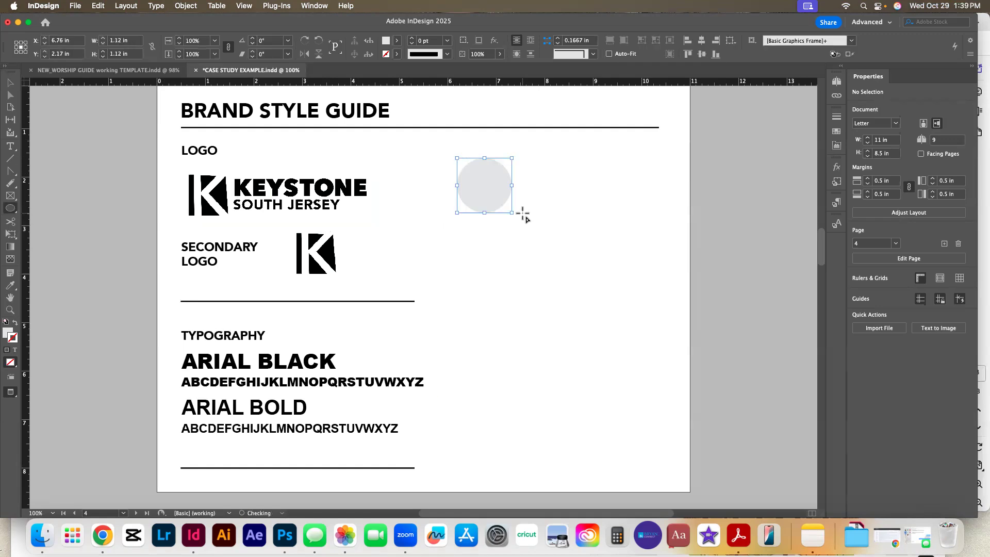
{"action": "left_click", "coordinate": [11, 286]}
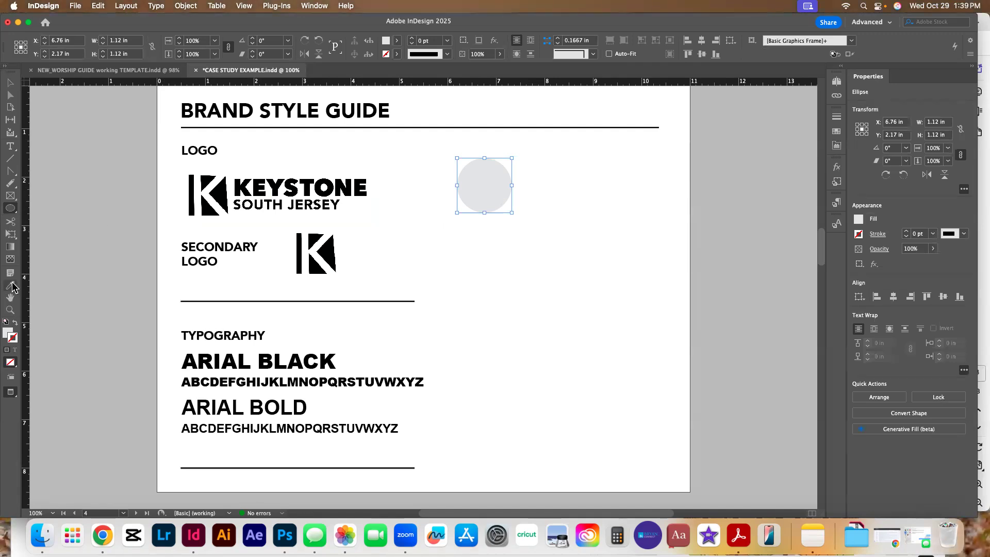
{"action": "left_click", "coordinate": [265, 185]}
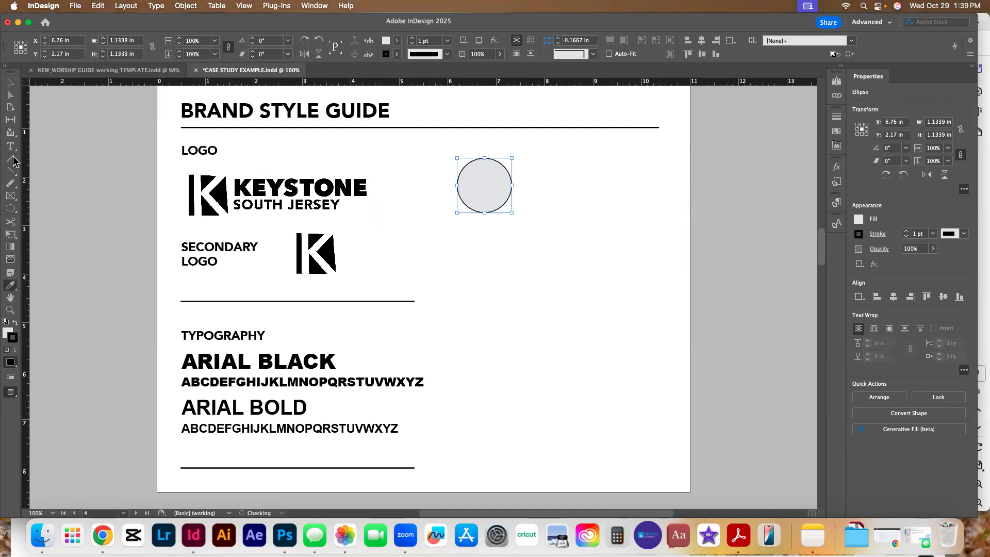
{"action": "left_click", "coordinate": [15, 323]}
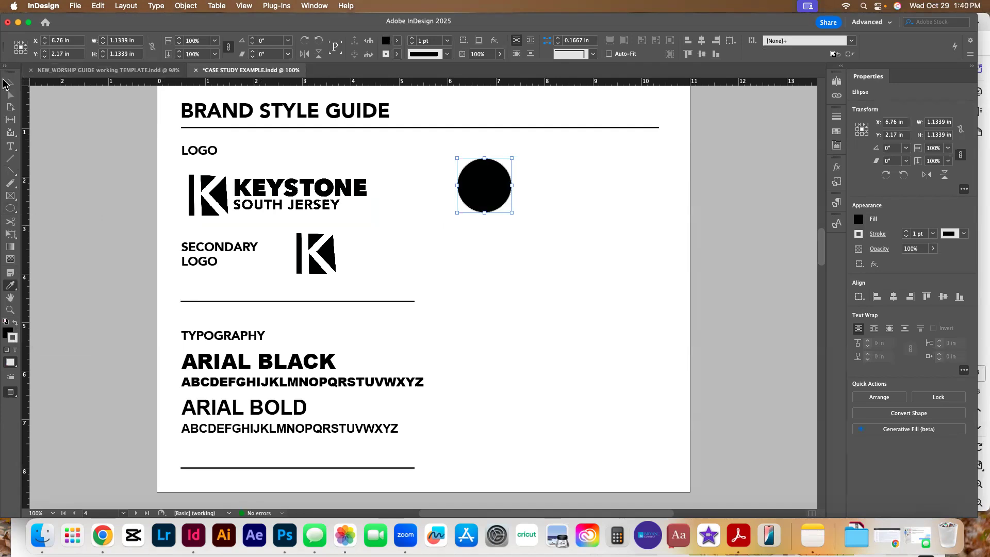
Step: Duplicate the black circle to its right and set the stroke of both circles to None
{"action": "left_click", "coordinate": [10, 83]}
{"action": "left_click_drag", "start_coordinate": [477, 191], "coordinate": [553, 179]}
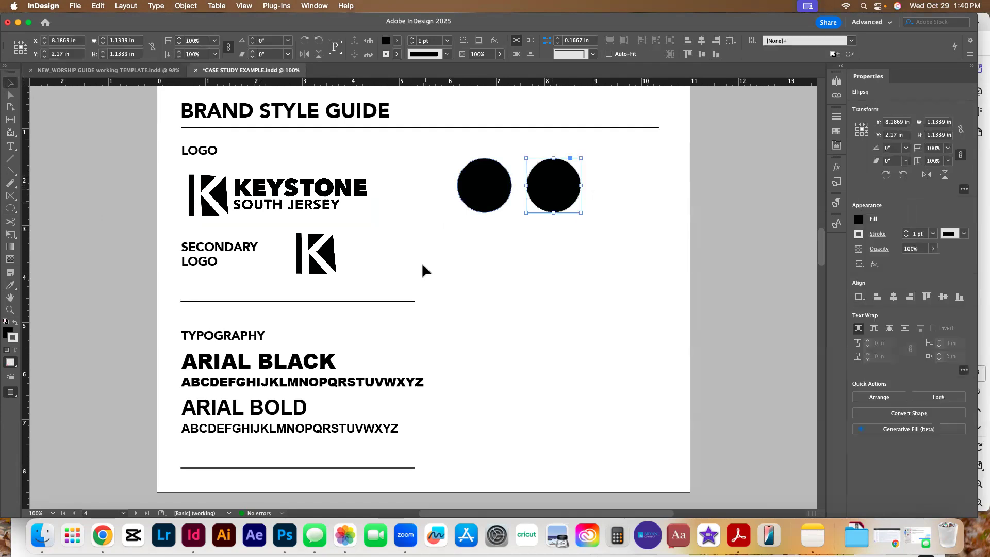
{"action": "left_click", "coordinate": [498, 180]}
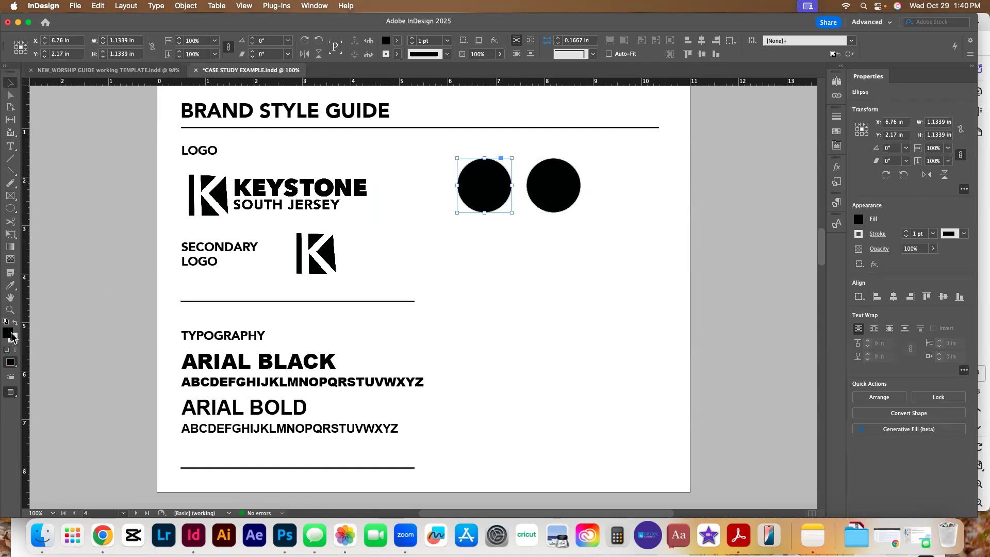
{"action": "left_click", "coordinate": [859, 218]}
{"action": "left_click", "coordinate": [772, 304]}
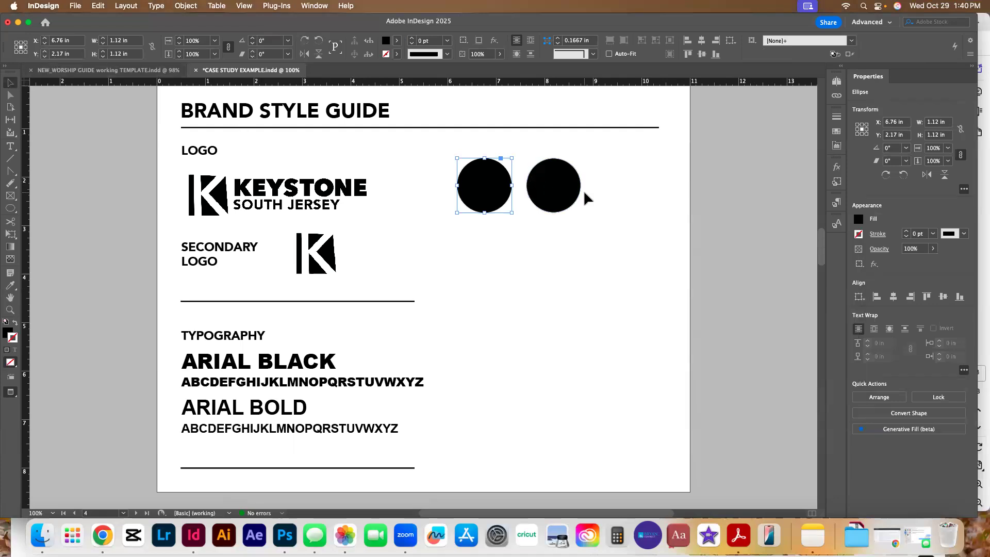
{"action": "left_click", "coordinate": [580, 199]}
{"action": "left_click", "coordinate": [858, 233]}
{"action": "left_click", "coordinate": [767, 304]}
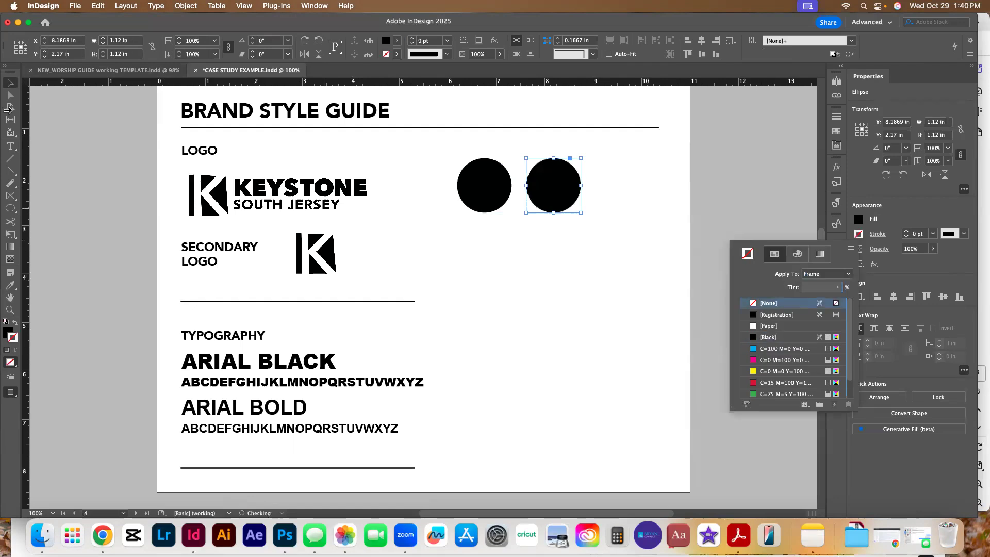
{"action": "left_click", "coordinate": [720, 216]}
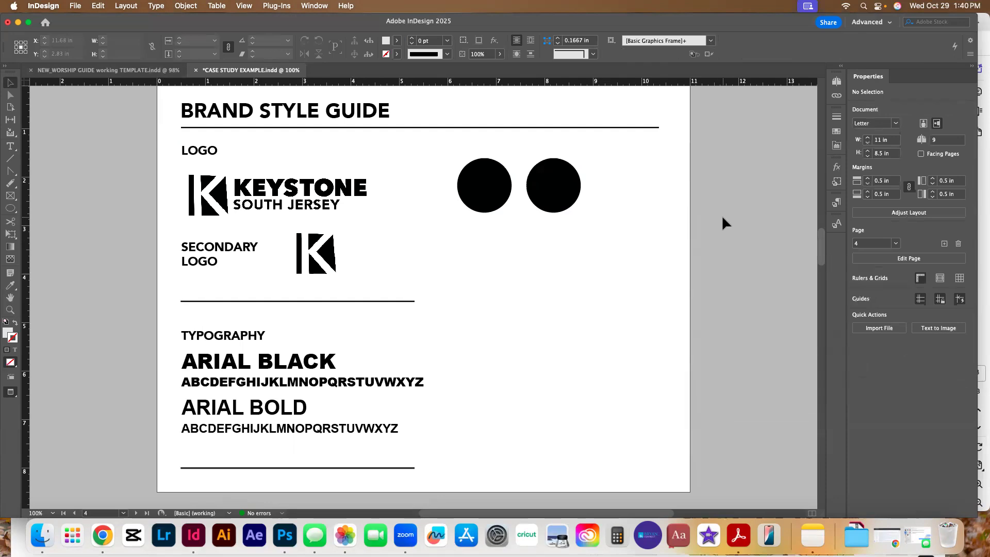
Step: Swap the second circle's fill and stroke so it has a black outline and no fill
{"action": "left_click", "coordinate": [548, 182]}
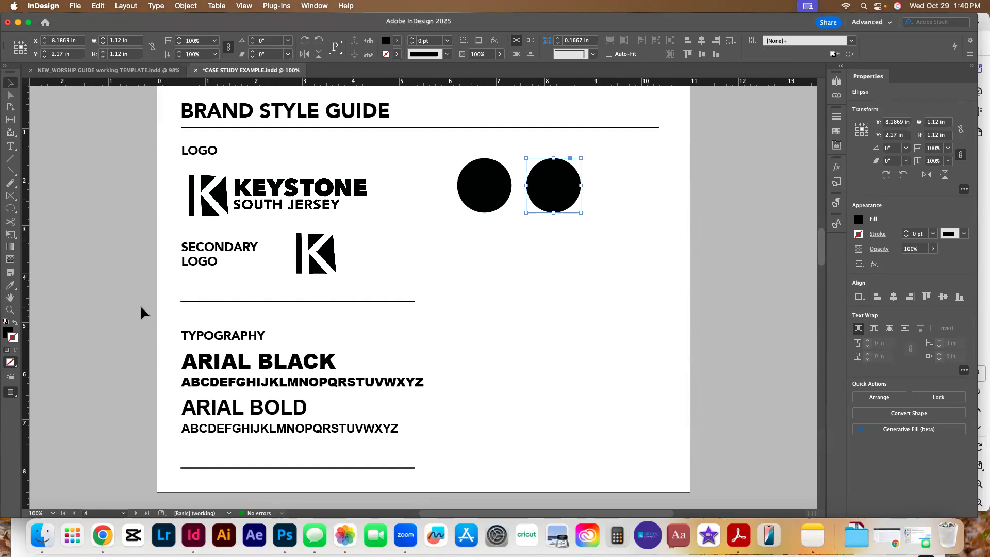
{"action": "left_click", "coordinate": [15, 323]}
{"action": "left_click", "coordinate": [528, 319]}
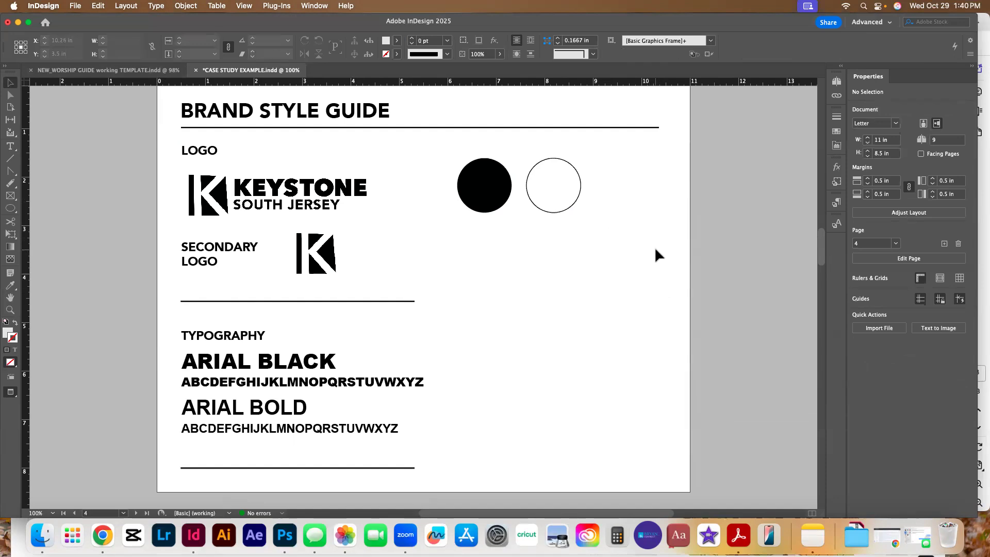
Step: Check the Overview page's color palette, and duplicate the outlined circle to its right on the style guide page, making a row of three
{"action": "scroll", "coordinate": [649, 253], "scroll_direction": "up", "scroll_amount": 10}
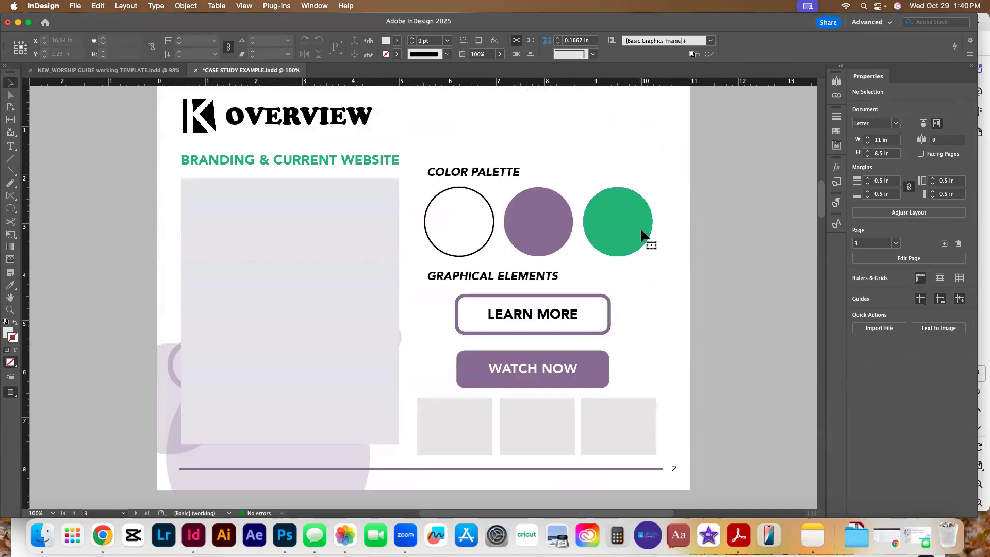
{"action": "left_click", "coordinate": [645, 241]}
{"action": "left_click", "coordinate": [660, 279]}
{"action": "scroll", "coordinate": [698, 373], "scroll_direction": "down", "scroll_amount": 8}
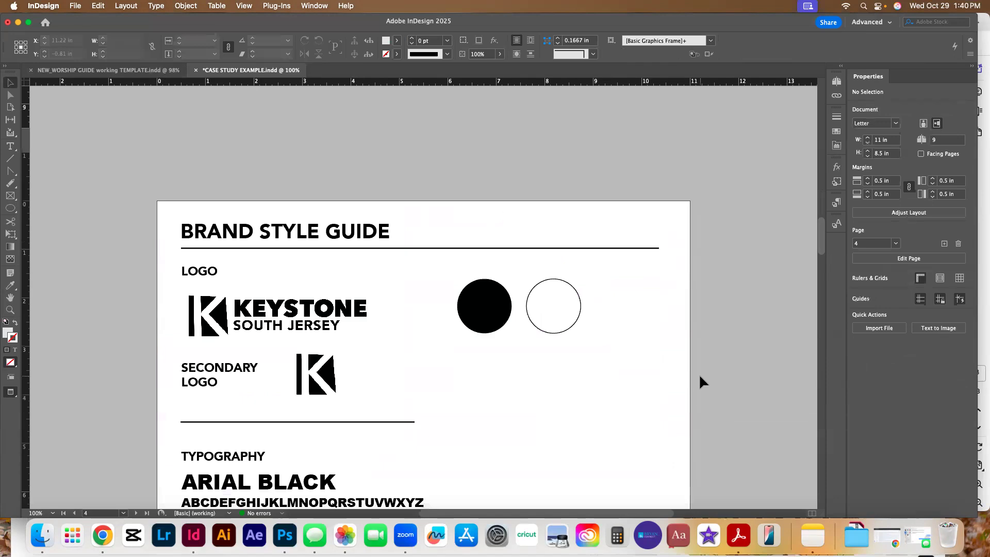
{"action": "scroll", "coordinate": [698, 369], "scroll_direction": "down", "scroll_amount": 2}
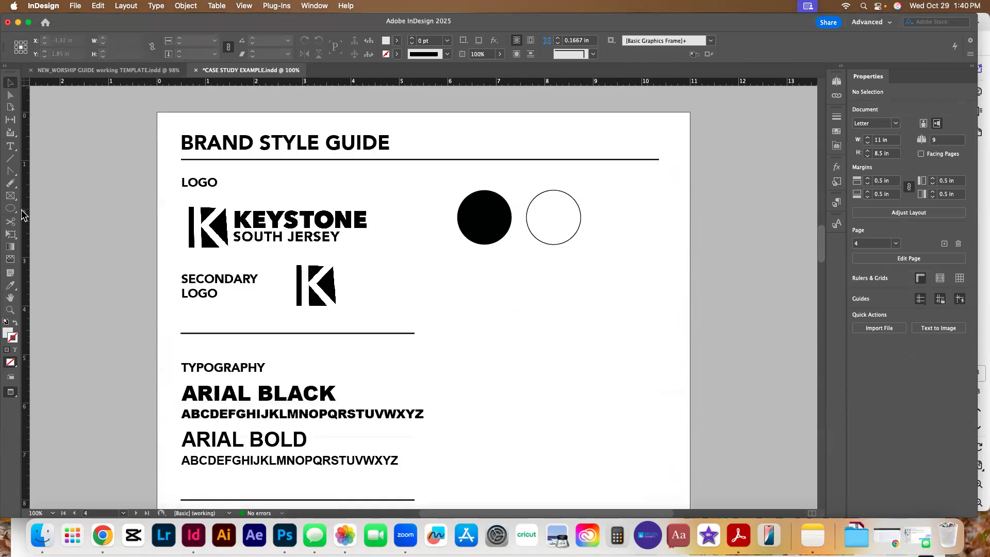
{"action": "left_click_drag", "start_coordinate": [561, 195], "coordinate": [626, 194]}
{"action": "left_click", "coordinate": [626, 285]}
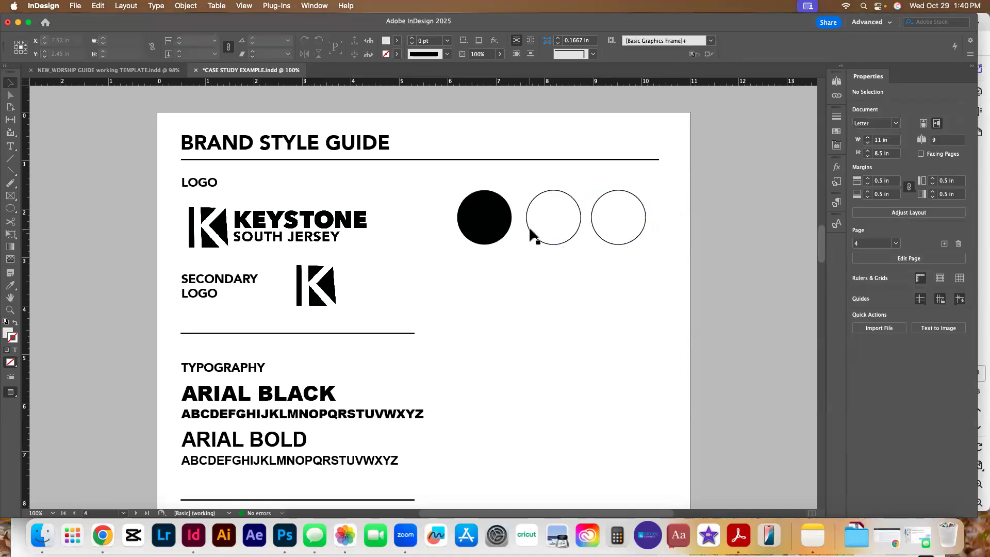
{"action": "left_click", "coordinate": [482, 228]}
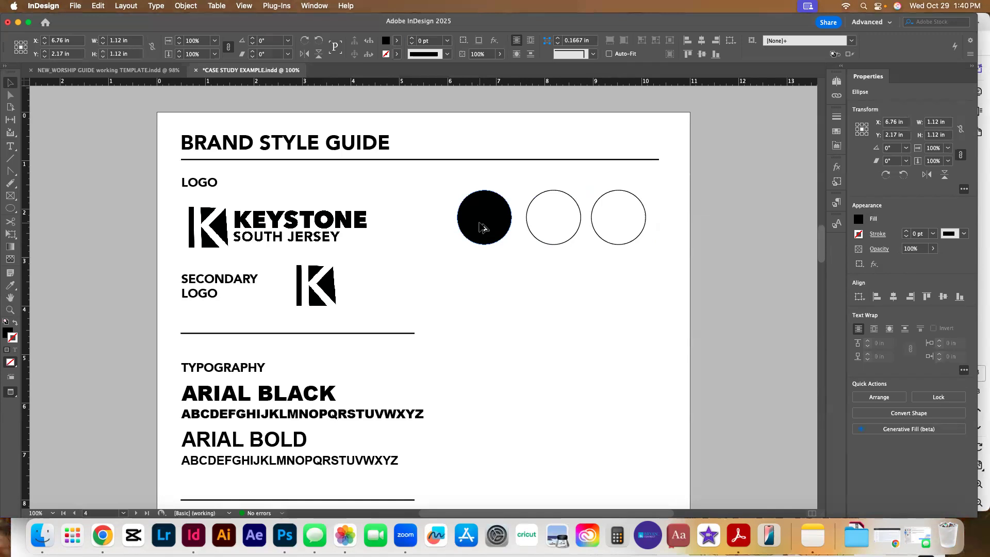
{"action": "left_click", "coordinate": [473, 199]}
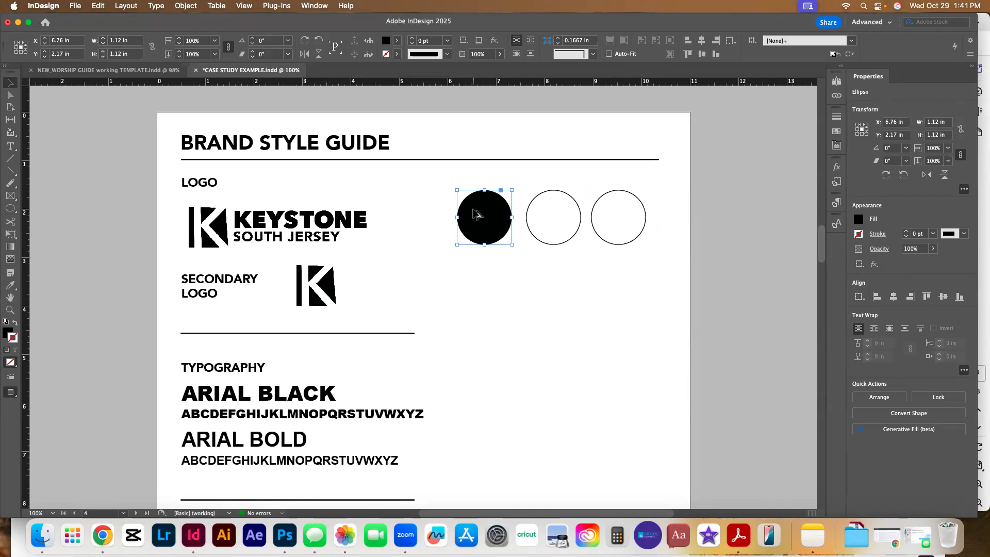
{"action": "left_click_drag", "start_coordinate": [477, 214], "coordinate": [504, 395]}
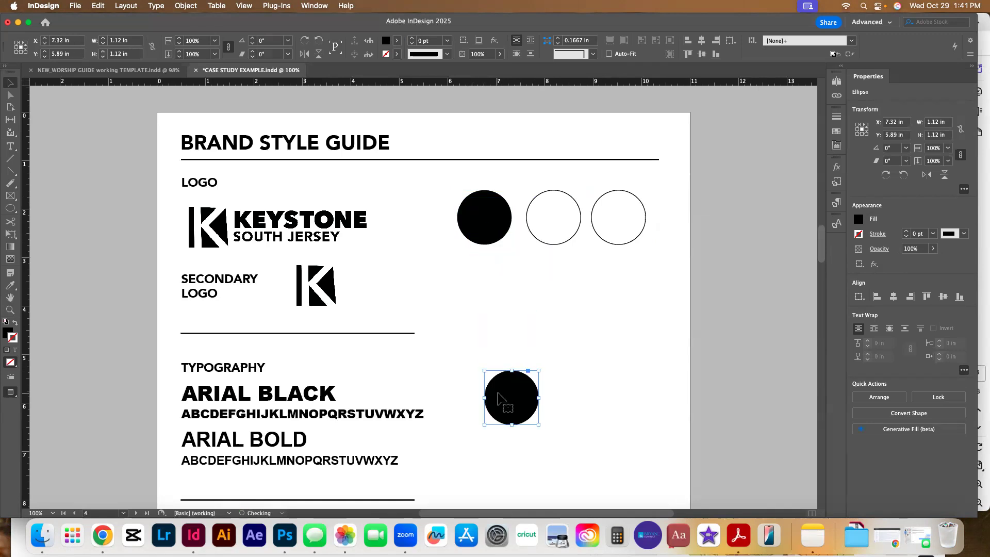
{"action": "key", "text": "super+z"}
{"action": "left_click", "coordinate": [612, 241]}
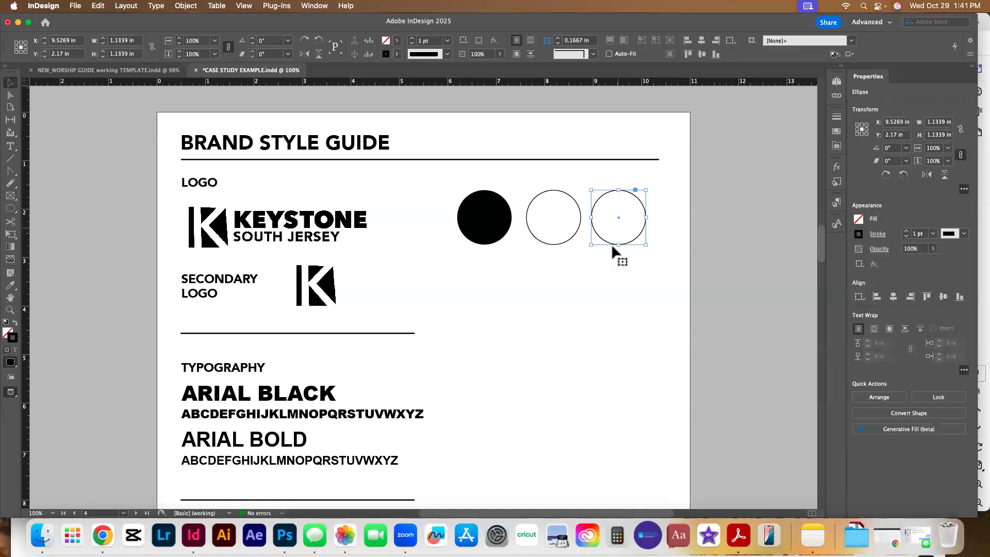
{"action": "left_click", "coordinate": [7, 336]}
{"action": "double_click", "coordinate": [9, 335]}
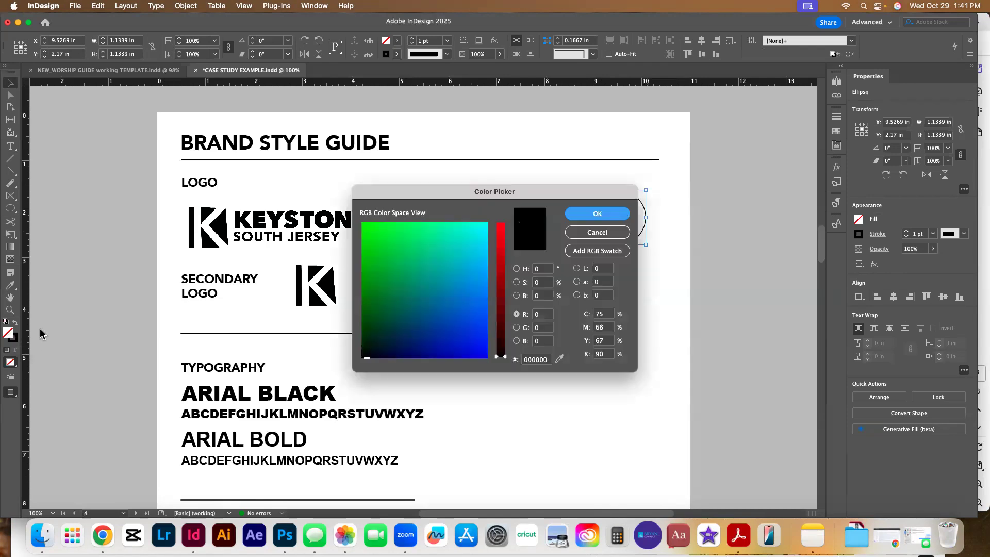
{"action": "left_click", "coordinate": [423, 300]}
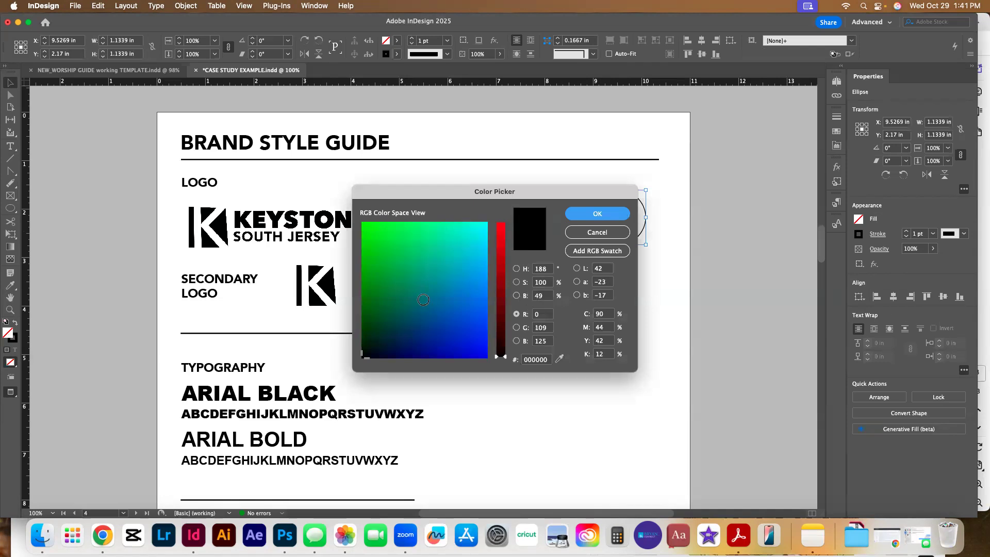
{"action": "left_click", "coordinate": [426, 257]}
{"action": "left_click", "coordinate": [452, 294]}
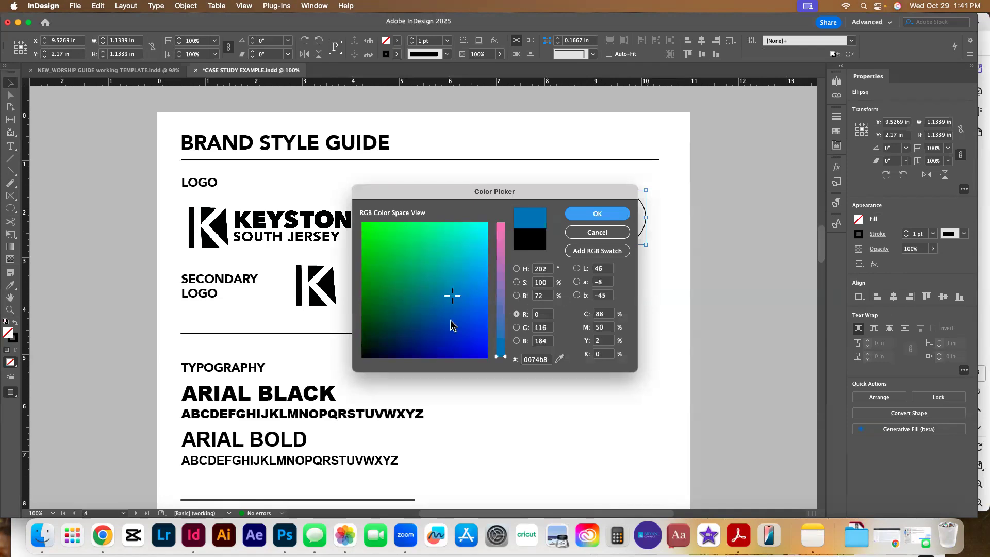
{"action": "left_click_drag", "start_coordinate": [392, 340], "coordinate": [389, 259]}
{"action": "left_click", "coordinate": [429, 233]}
{"action": "left_click", "coordinate": [438, 298]}
{"action": "left_click", "coordinate": [417, 320]}
{"action": "left_click", "coordinate": [407, 300]}
{"action": "left_click", "coordinate": [438, 281]}
{"action": "left_click", "coordinate": [597, 232]}
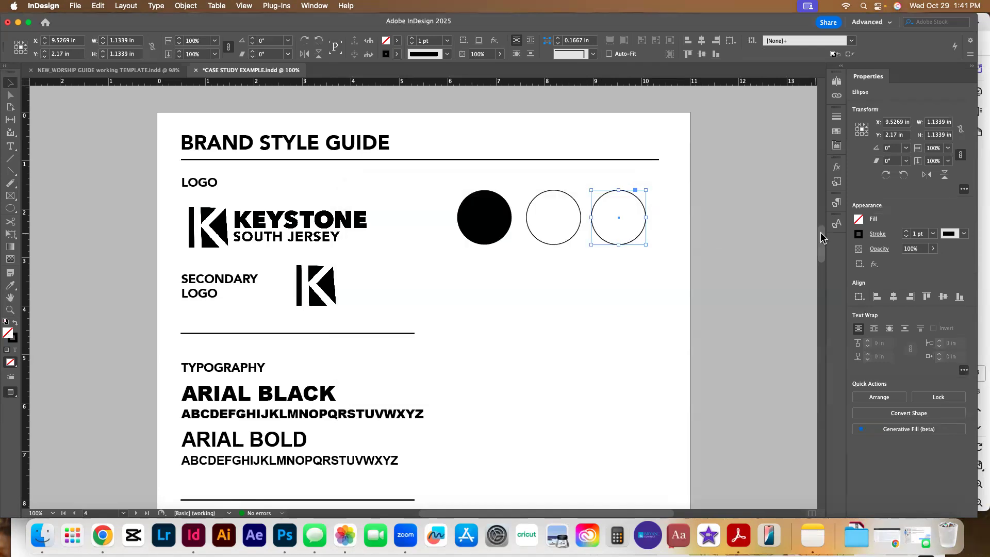
Step: Fill the third circle in the row with the teal color #008b8b
{"action": "left_click", "coordinate": [858, 219]}
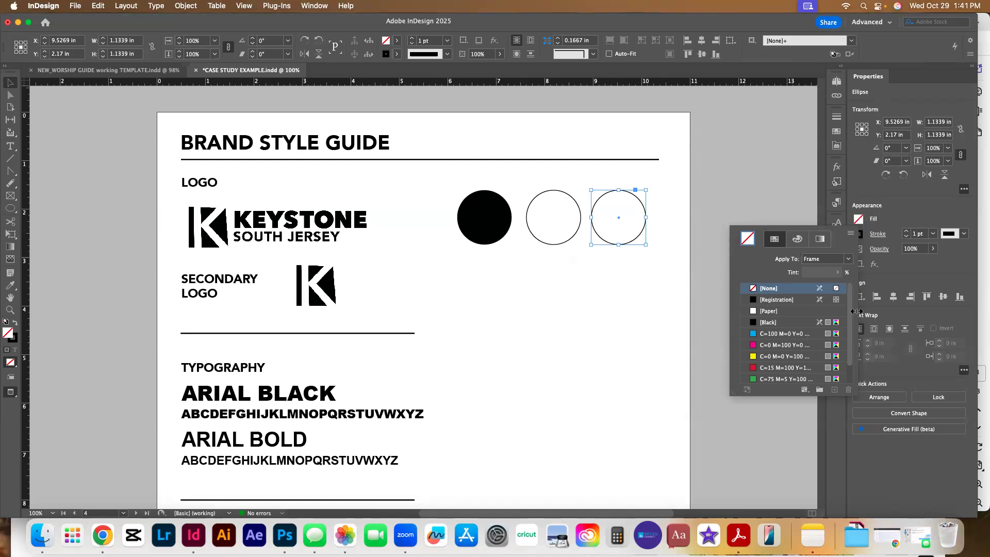
{"action": "left_click_drag", "start_coordinate": [851, 314], "coordinate": [848, 286]}
{"action": "double_click", "coordinate": [748, 238]}
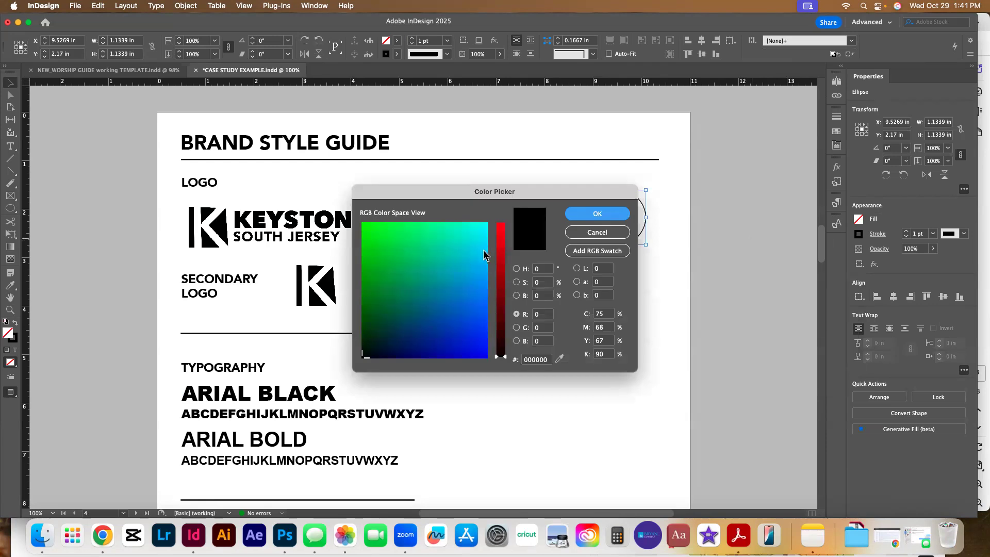
{"action": "left_click", "coordinate": [451, 281]}
{"action": "left_click", "coordinate": [437, 310]}
{"action": "left_click", "coordinate": [453, 263]}
{"action": "left_click", "coordinate": [449, 289]}
{"action": "left_click", "coordinate": [461, 253]}
{"action": "left_click", "coordinate": [444, 316]}
{"action": "left_click", "coordinate": [459, 294]}
{"action": "left_click", "coordinate": [459, 312]}
{"action": "left_click", "coordinate": [462, 276]}
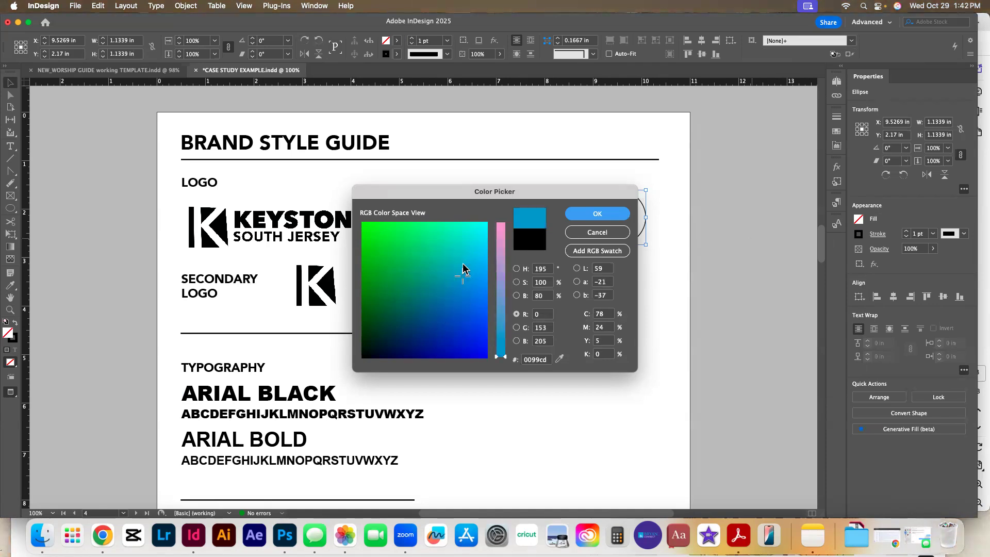
{"action": "left_click", "coordinate": [441, 280]}
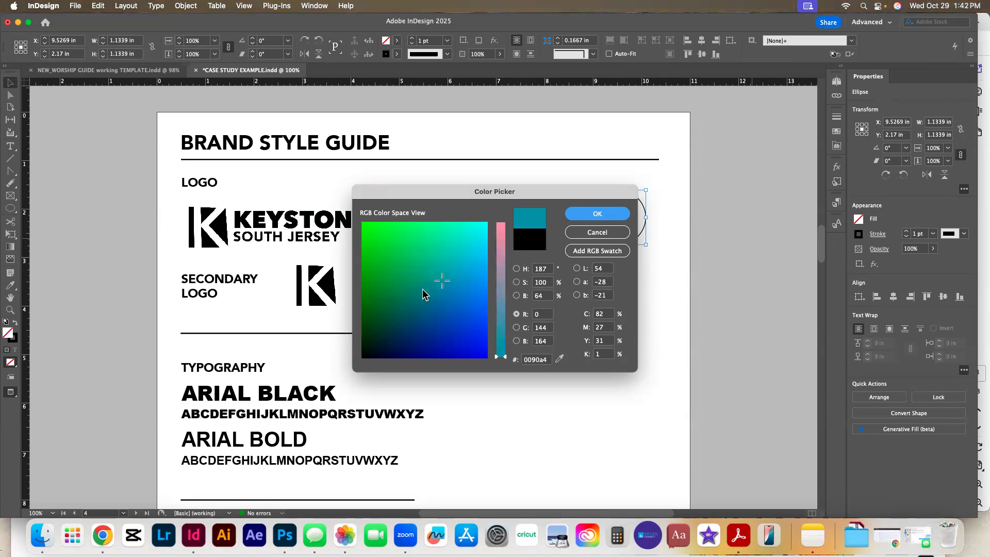
{"action": "left_click", "coordinate": [432, 283]}
{"action": "left_click", "coordinate": [431, 297]}
{"action": "left_click", "coordinate": [430, 283]}
{"action": "double_click", "coordinate": [536, 359]}
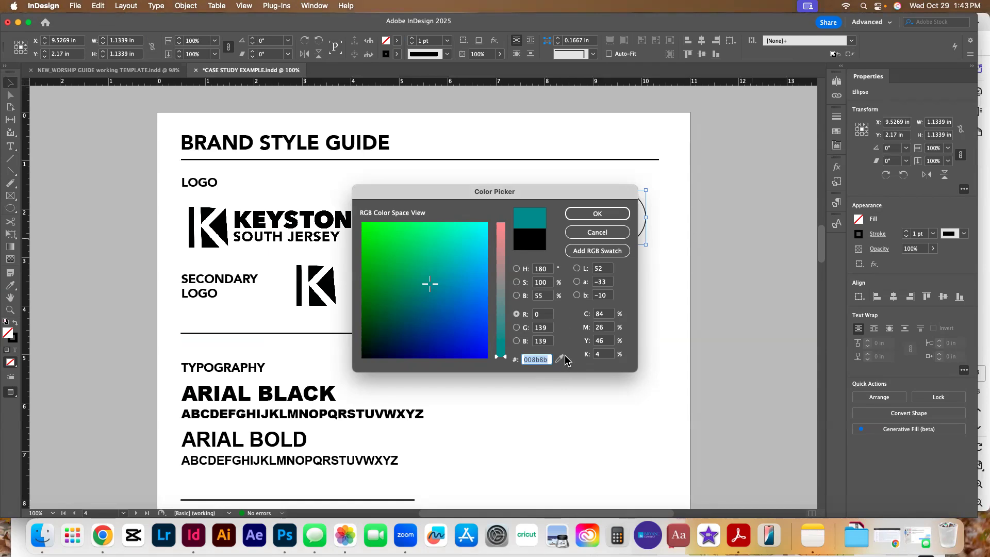
{"action": "left_click", "coordinate": [606, 216]}
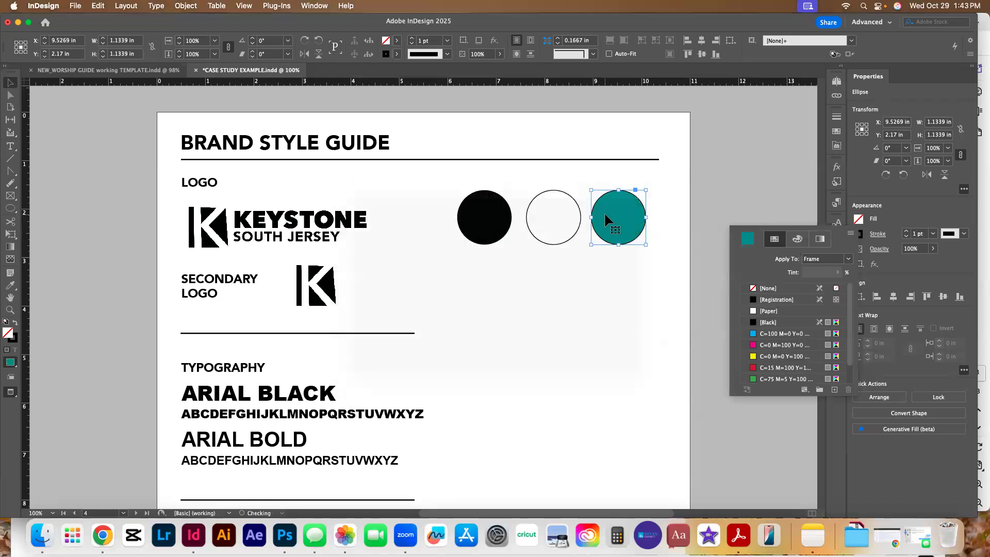
Step: Set the teal circle's stroke to None and deselect it
{"action": "left_click", "coordinate": [859, 233]}
{"action": "left_click", "coordinate": [859, 233]}
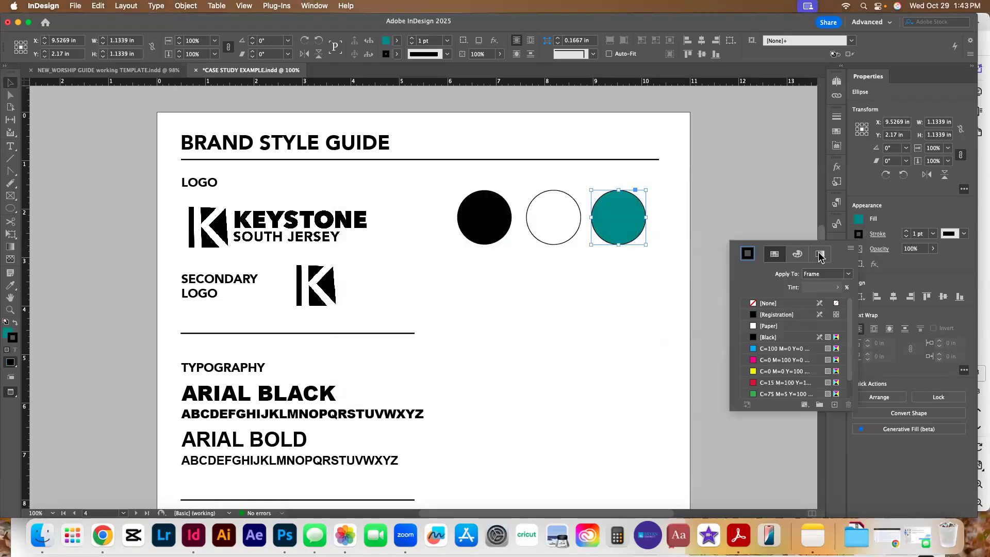
{"action": "left_click", "coordinate": [768, 303]}
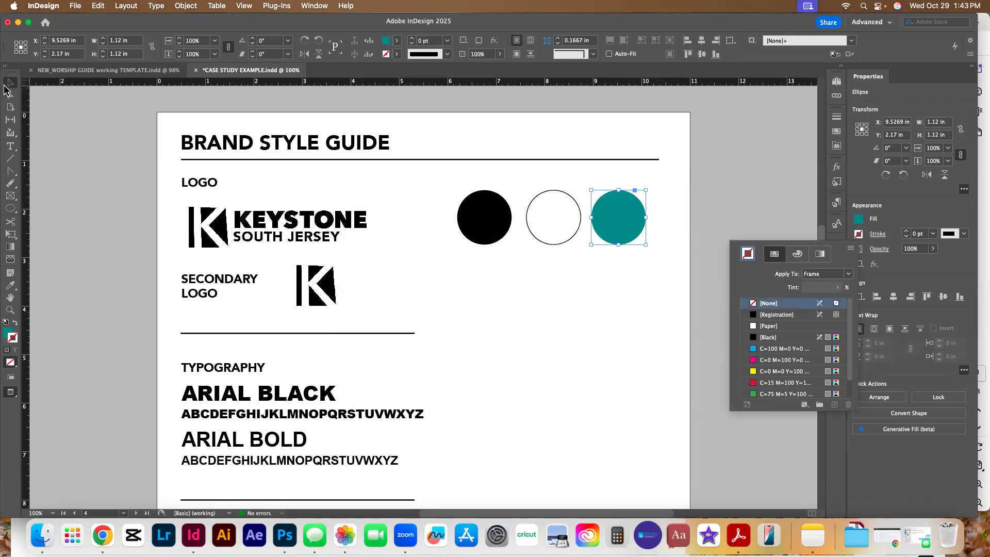
{"action": "left_click", "coordinate": [537, 275]}
{"action": "left_click", "coordinate": [744, 299]}
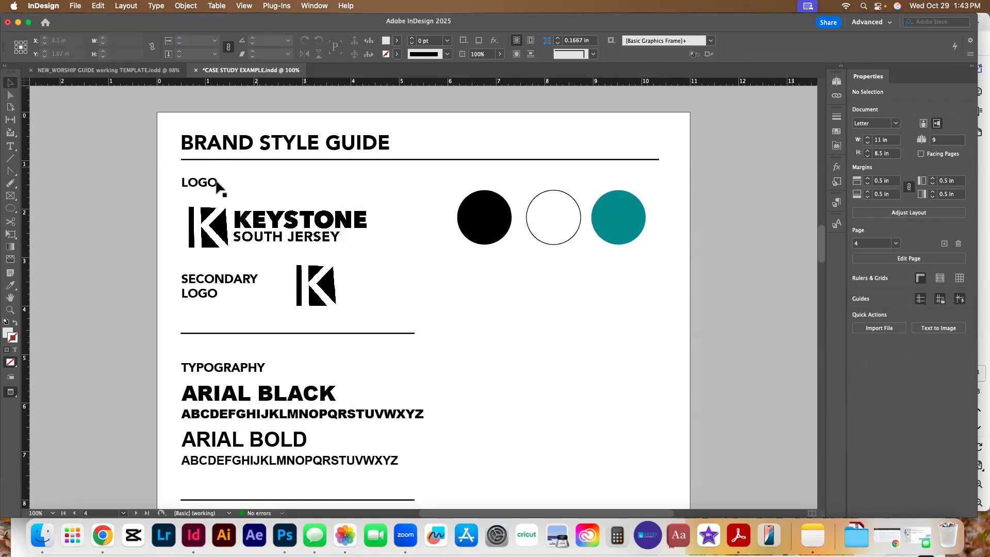
Step: Duplicate the LOGO label above the black circle and change the copy's text to COLOR
{"action": "left_click_drag", "start_coordinate": [215, 183], "coordinate": [492, 188]}
{"action": "double_click", "coordinate": [492, 188]}
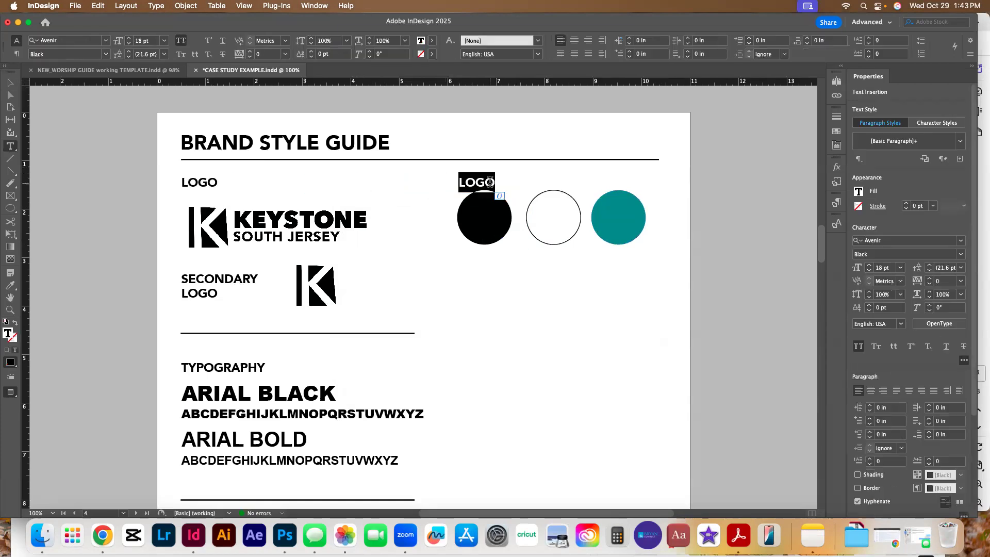
{"action": "type", "text": "COLOR"}
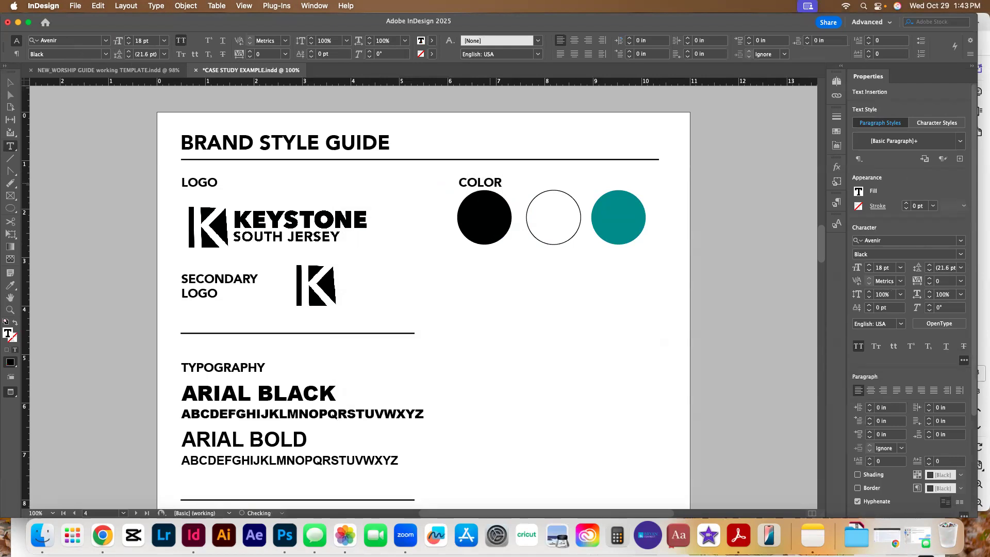
{"action": "key", "text": "Escape"}
Step: Widen the COLOR text frame to about 2.91 in and extend its text to COLOR PALLETE
{"action": "left_click_drag", "start_coordinate": [511, 194], "coordinate": [600, 189]}
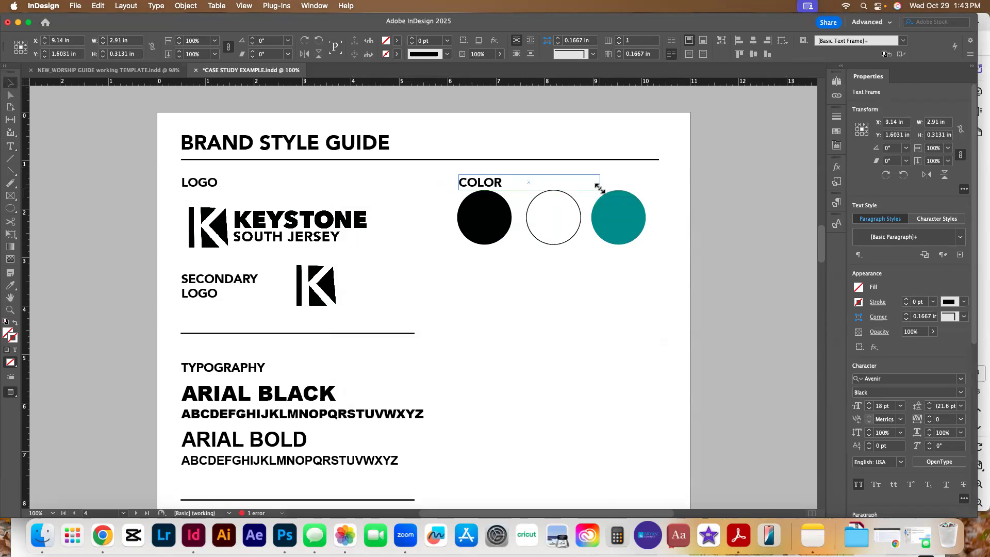
{"action": "double_click", "coordinate": [531, 180]}
{"action": "left_click", "coordinate": [553, 182]}
{"action": "key", "text": "BackSpace"}
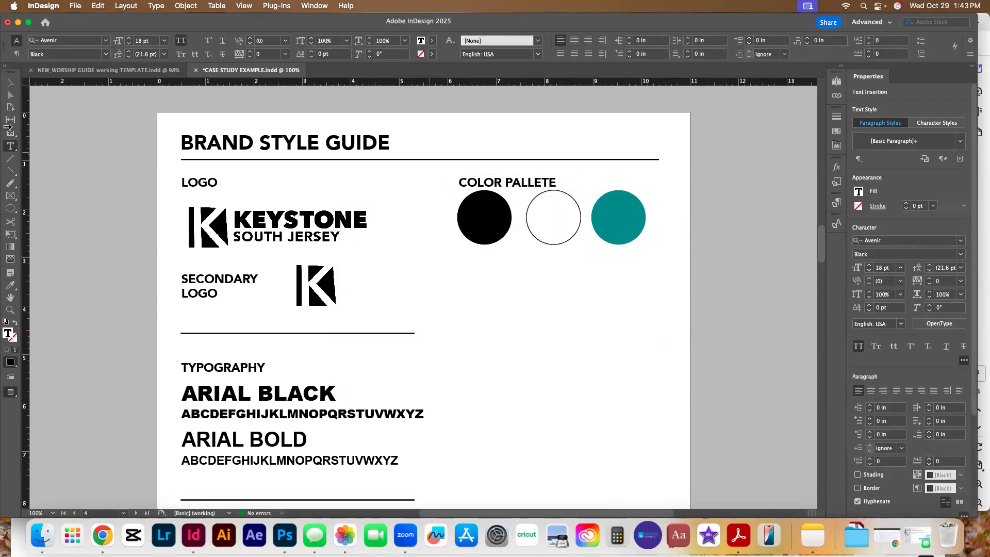
{"action": "left_click", "coordinate": [8, 90]}
Step: Check the heading's spelling on the Overview page and correct the style guide heading to COLOR PALETTE
{"action": "scroll", "coordinate": [418, 371], "scroll_direction": "up", "scroll_amount": 15}
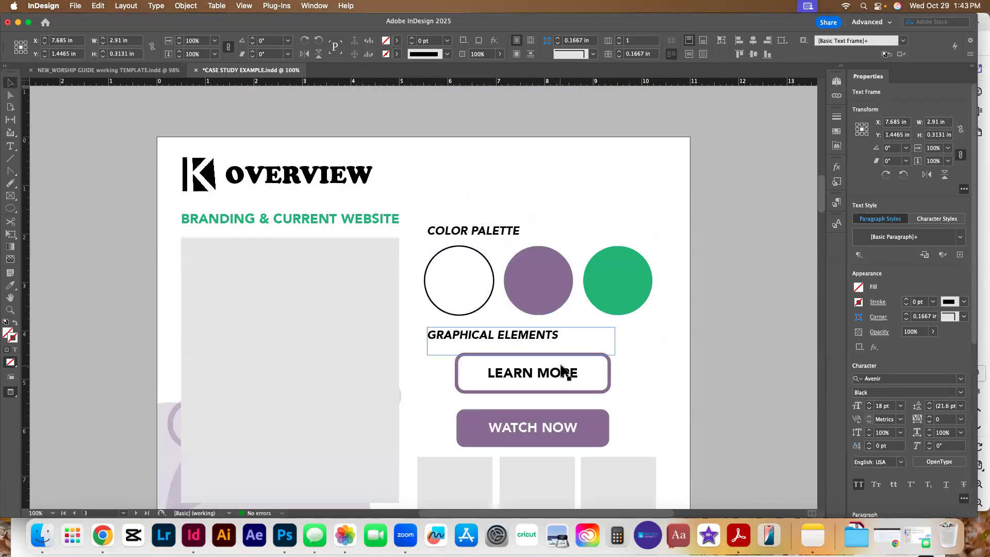
{"action": "scroll", "coordinate": [559, 371], "scroll_direction": "down", "scroll_amount": 15}
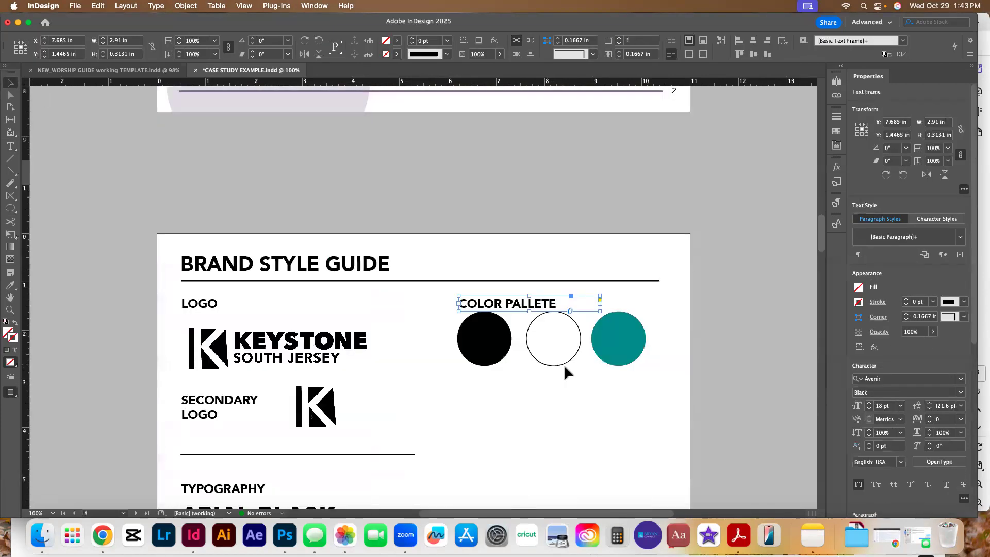
{"action": "double_click", "coordinate": [525, 303]}
{"action": "key", "text": "BackSpace"}
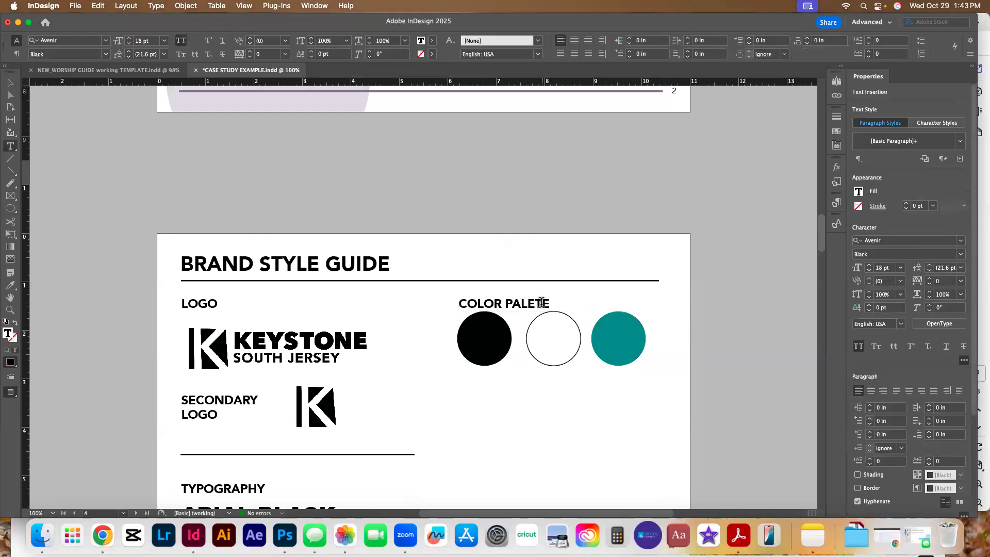
{"action": "type", "text": "T"}
{"action": "left_click", "coordinate": [10, 83]}
Step: Add a horizontal ruler guide and align it with the top of the letters in the LOGO label
{"action": "left_click_drag", "start_coordinate": [283, 79], "coordinate": [262, 299]}
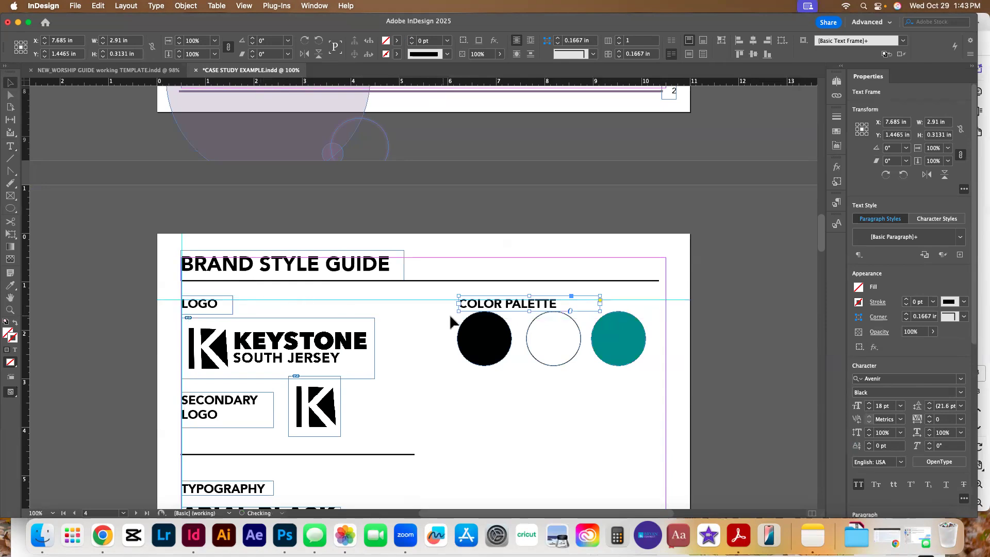
{"action": "left_click", "coordinate": [10, 310]}
{"action": "left_click_drag", "start_coordinate": [162, 284], "coordinate": [292, 335]}
{"action": "left_click", "coordinate": [10, 83]}
{"action": "left_click", "coordinate": [481, 243]}
{"action": "left_click_drag", "start_coordinate": [484, 243], "coordinate": [463, 240]}
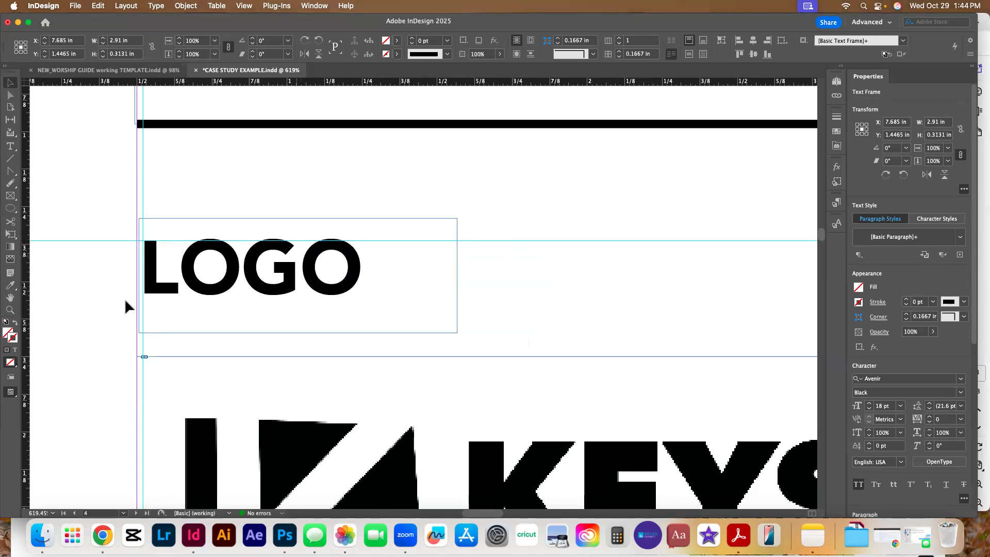
Step: Check the COLOR PALETTE heading's alignment with the LOGO label against the horizontal guide, and fit the page in view
{"action": "left_click_drag", "start_coordinate": [627, 312], "coordinate": [88, 276]}
{"action": "left_click_drag", "start_coordinate": [490, 267], "coordinate": [136, 289]}
{"action": "left_click_drag", "start_coordinate": [676, 269], "coordinate": [360, 274]}
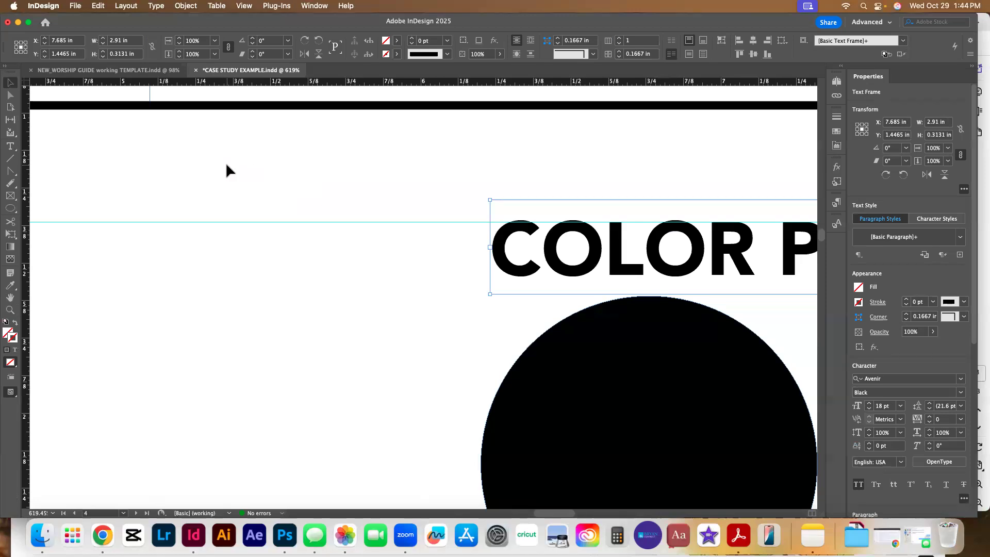
{"action": "left_click_drag", "start_coordinate": [473, 176], "coordinate": [222, 185]}
{"action": "left_click_drag", "start_coordinate": [390, 364], "coordinate": [268, 347]}
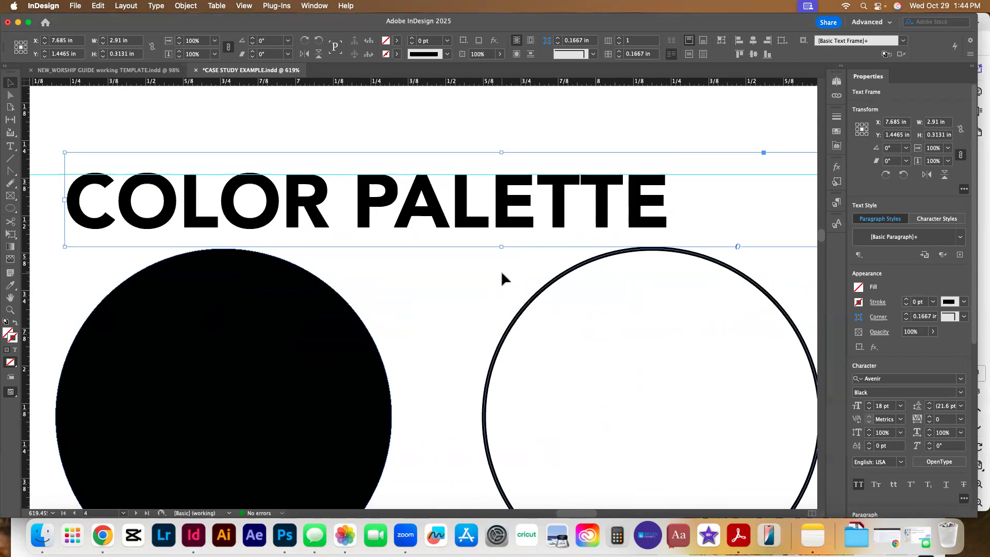
{"action": "key", "text": "super+0"}
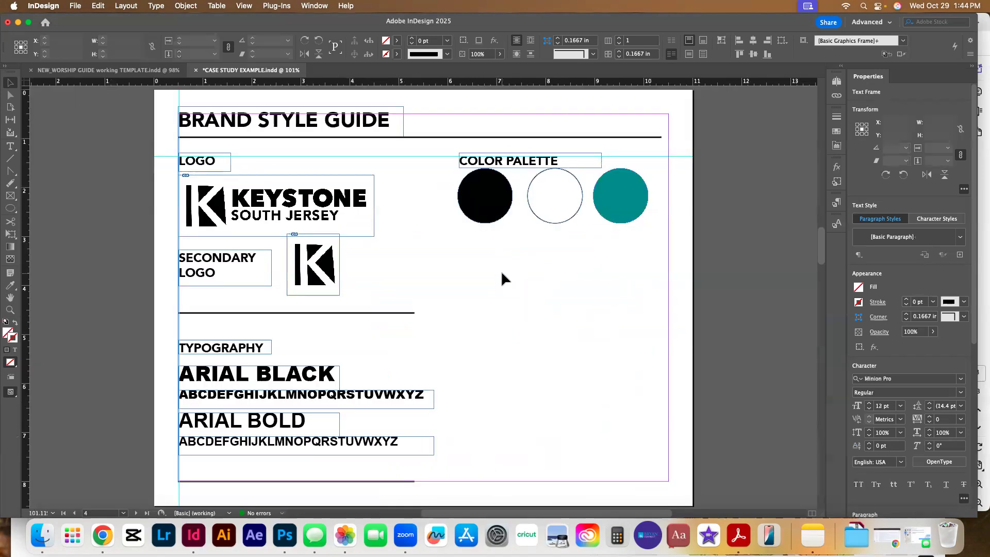
Step: Move the three palette circles slightly down from the COLOR PALETTE heading and hide the guides and frame edges
{"action": "left_click", "coordinate": [503, 279]}
{"action": "left_click_drag", "start_coordinate": [615, 269], "coordinate": [479, 219]}
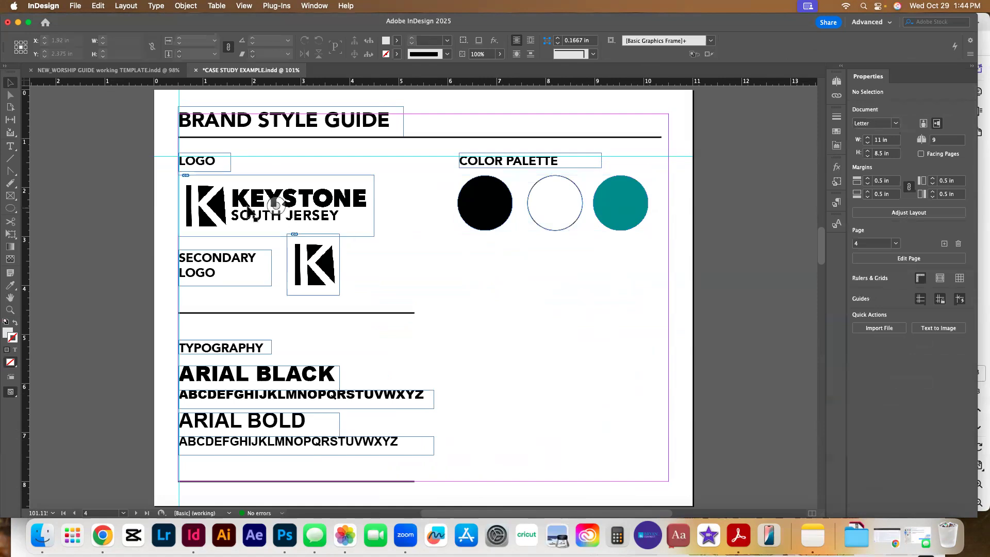
{"action": "key", "text": "w"}
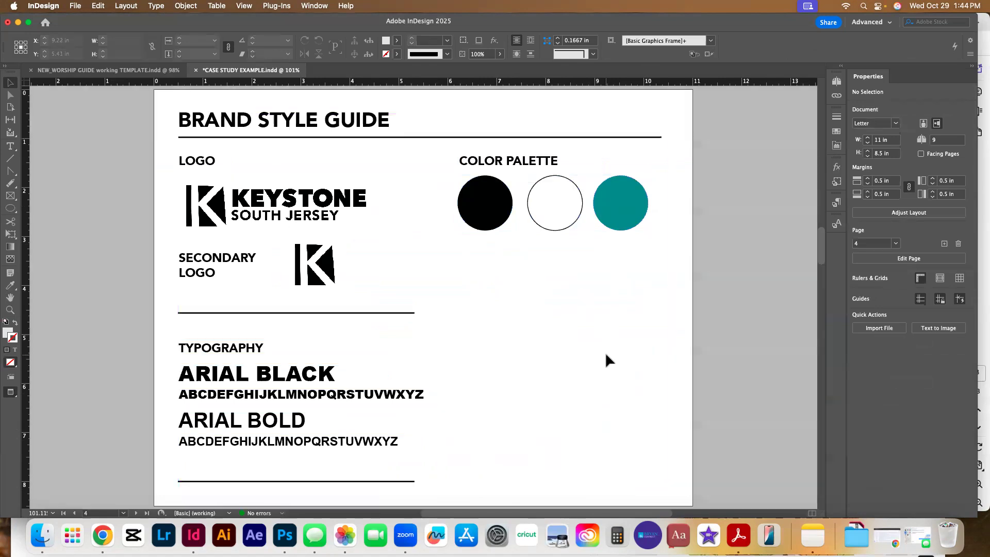
Step: Duplicate the SECONDARY LOGO label below the teal circle and set the copy's font size to 10 pt
{"action": "left_click", "coordinate": [227, 261]}
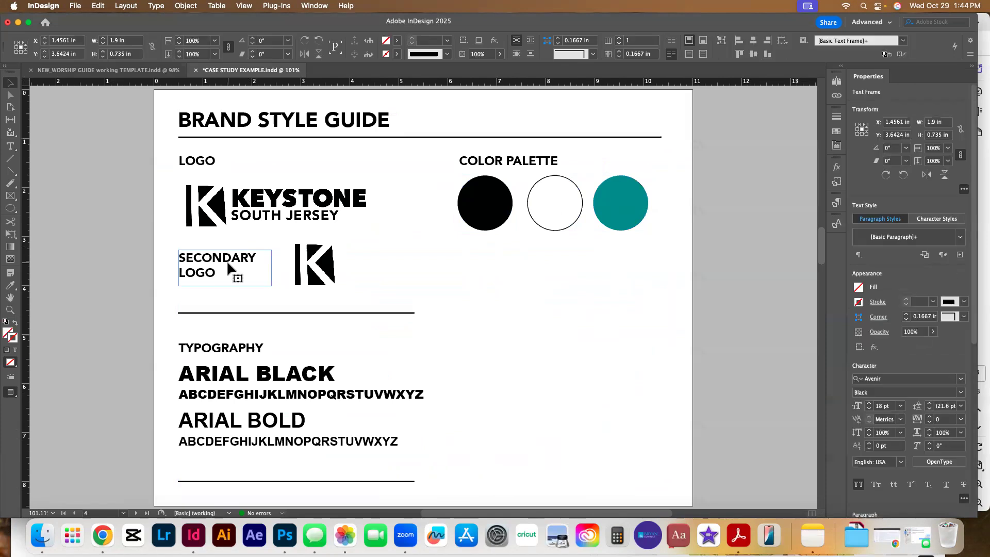
{"action": "left_click_drag", "start_coordinate": [227, 261], "coordinate": [637, 268]}
{"action": "double_click", "coordinate": [633, 258]}
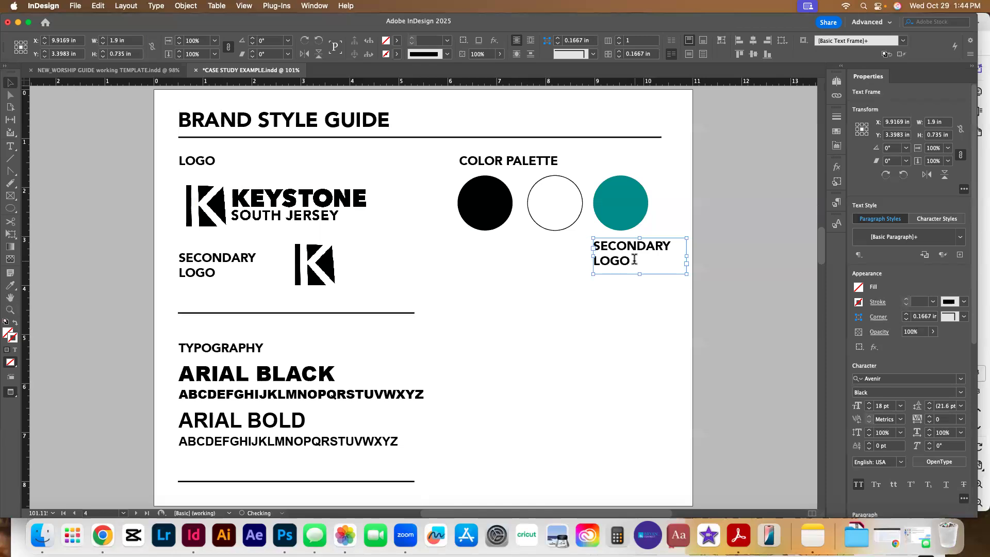
{"action": "key", "text": "super+a"}
{"action": "double_click", "coordinate": [630, 251]}
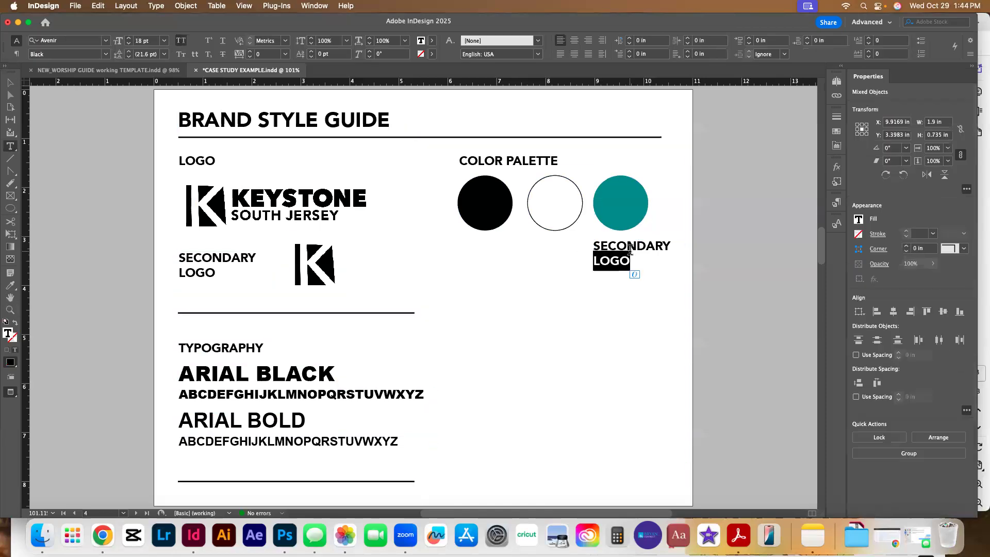
{"action": "key", "text": "super+a"}
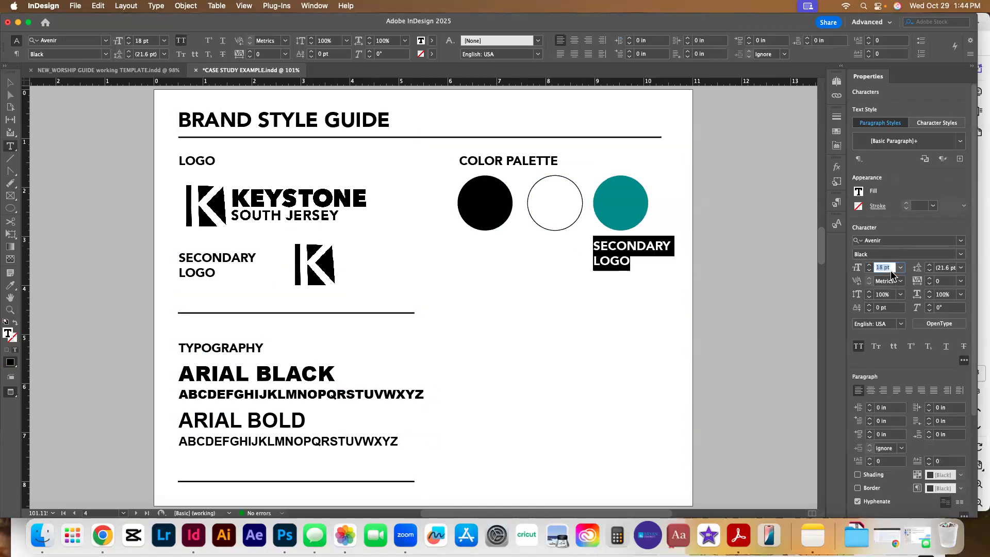
{"action": "type", "text": "10"}
{"action": "key", "text": "Return"}
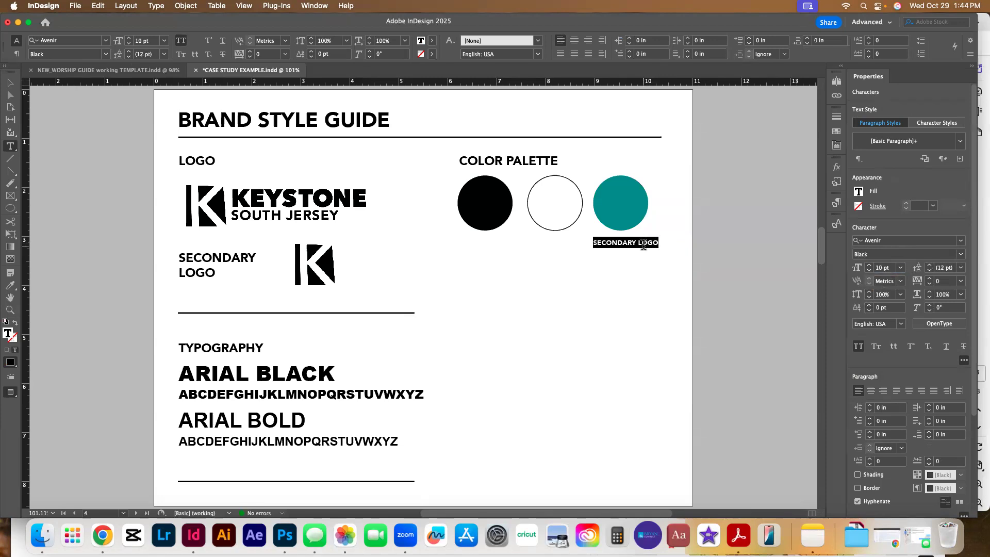
Step: Replace the text of the label below the teal circle with #008B8B and select the whole code
{"action": "type", "text": "#"}
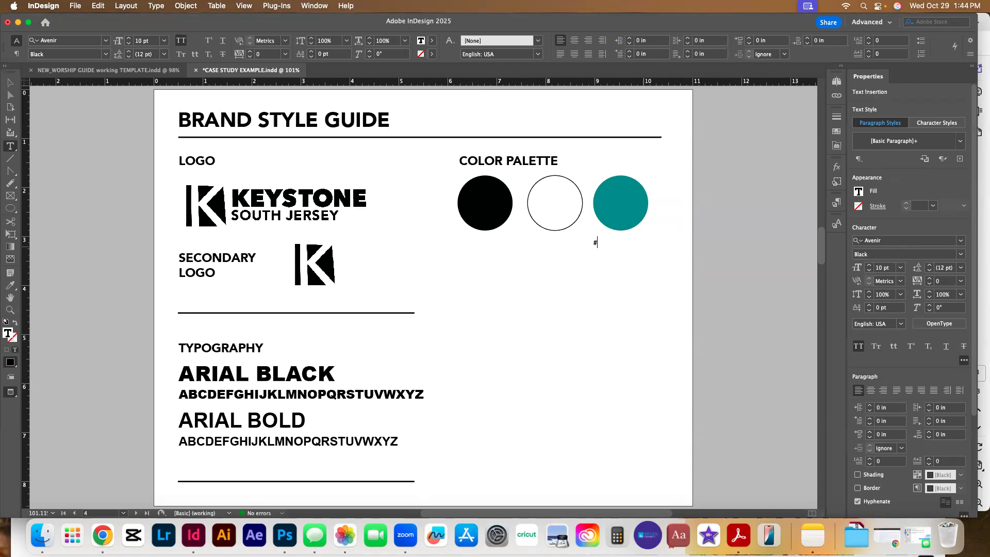
{"action": "type", "text": "008B8B"}
{"action": "left_click_drag", "start_coordinate": [592, 244], "coordinate": [625, 245]}
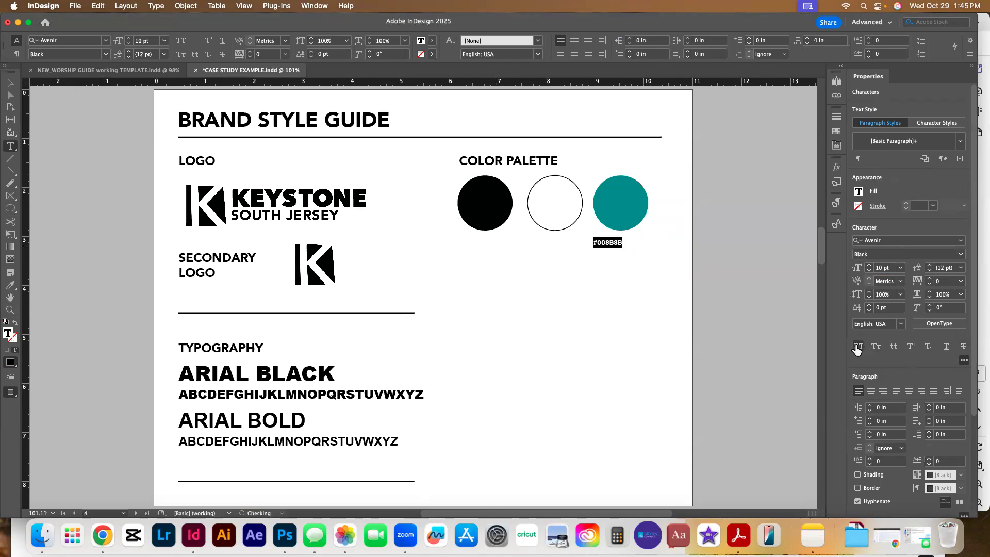
Step: Retype the last three characters of the hex code below the teal circle as lowercase b8b, making it #008b8b
{"action": "left_click", "coordinate": [614, 237]}
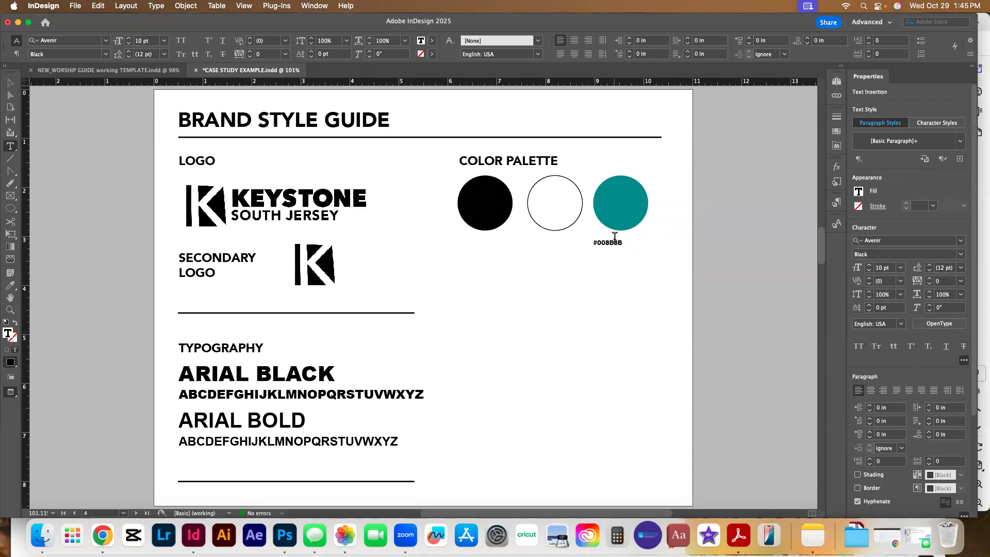
{"action": "key", "text": "BackSpace"}
{"action": "type", "text": "b"}
{"action": "key", "text": "BackSpace"}
{"action": "type", "text": "b8b"}
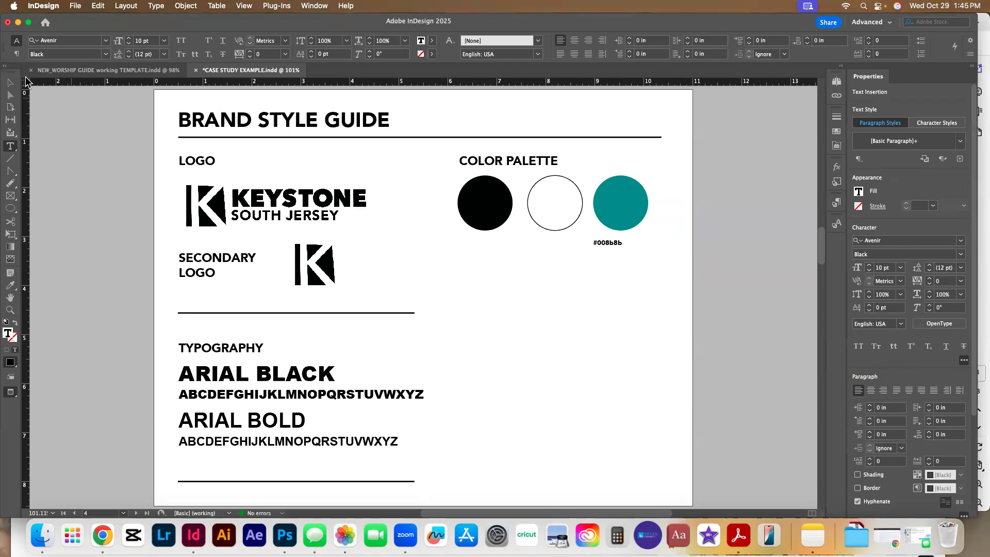
Step: Center-align the #008b8b text and move its label so it sits centered just below the teal circle
{"action": "left_click", "coordinate": [11, 87]}
{"action": "mouse_move", "coordinate": [632, 251]}
{"action": "left_mouse_down"}
{"action": "mouse_move", "coordinate": [683, 275]}
{"action": "mouse_move", "coordinate": [628, 249]}
{"action": "left_mouse_up"}
{"action": "triple_click", "coordinate": [609, 243]}
{"action": "left_click", "coordinate": [872, 390]}
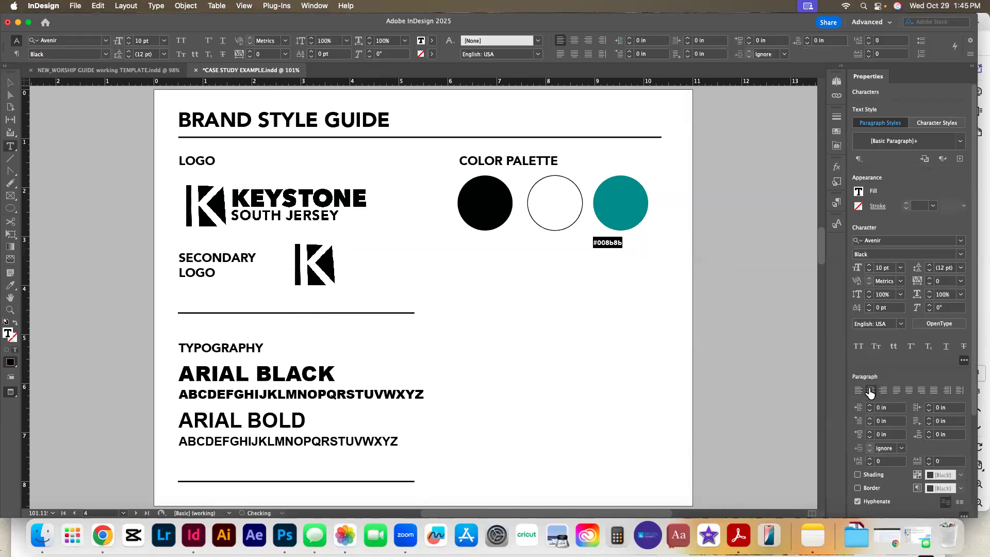
{"action": "left_click", "coordinate": [10, 83]}
{"action": "left_click_drag", "start_coordinate": [612, 243], "coordinate": [621, 244]}
{"action": "left_click", "coordinate": [643, 261]}
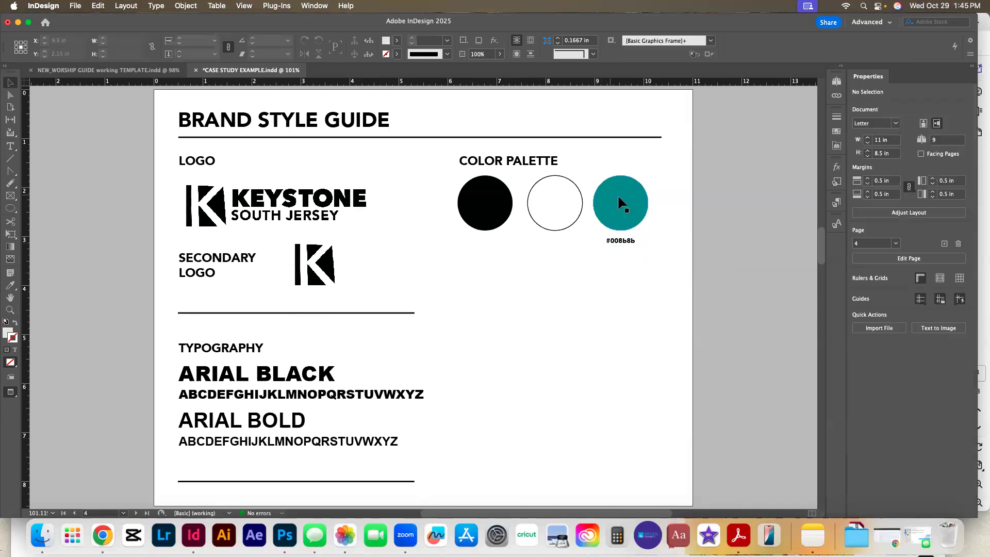
Step: Try placing a copy of the #008b8b label in the middle of the teal circle, arranged in front of it
{"action": "left_click", "coordinate": [631, 244]}
{"action": "left_click_drag", "start_coordinate": [624, 243], "coordinate": [624, 209]}
{"action": "right_click", "coordinate": [623, 206]}
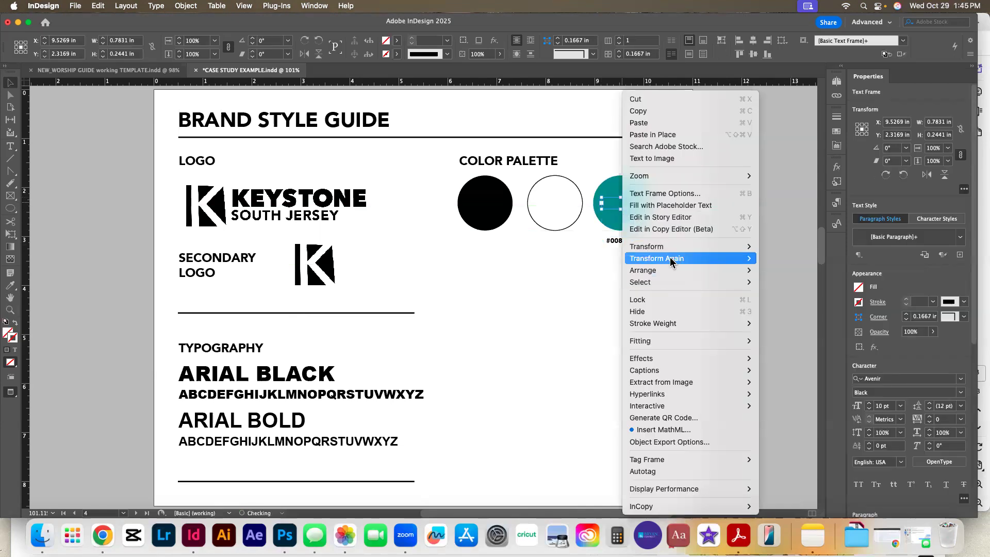
{"action": "mouse_move", "coordinate": [671, 270]}
{"action": "left_click", "coordinate": [779, 270]}
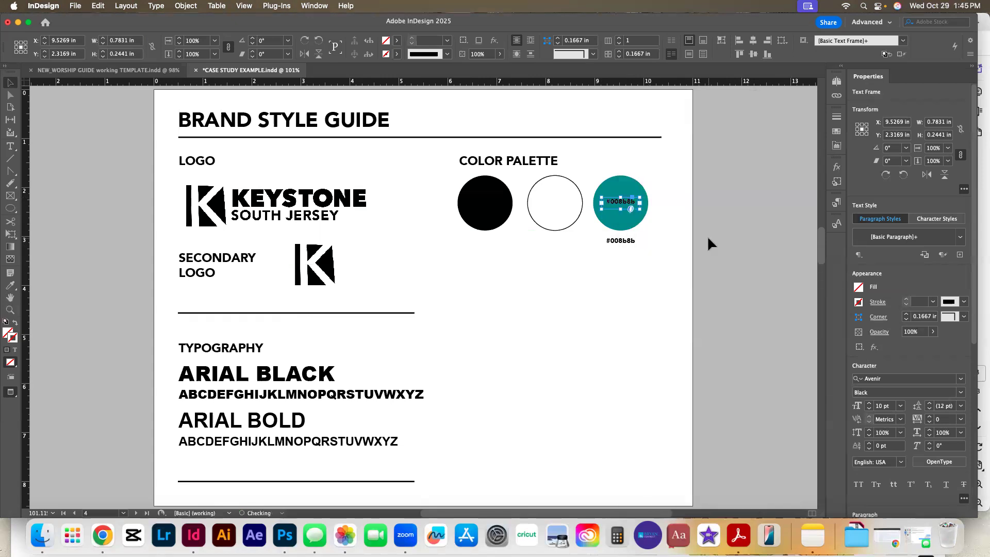
{"action": "left_click", "coordinate": [708, 240]}
Step: Set the text fill of the label copy on the teal circle to [Paper]
{"action": "double_click", "coordinate": [621, 214]}
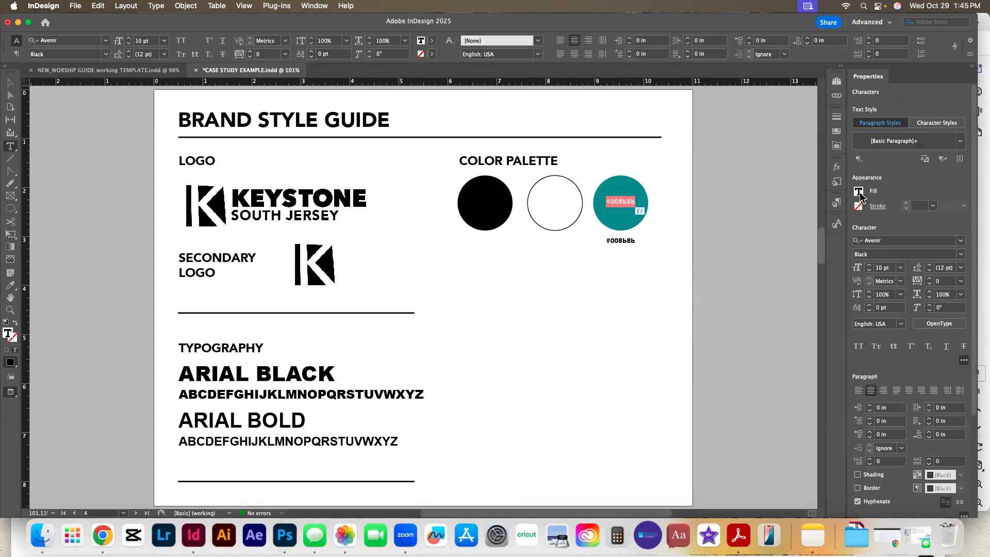
{"action": "left_click", "coordinate": [859, 192]}
{"action": "left_click", "coordinate": [782, 284]}
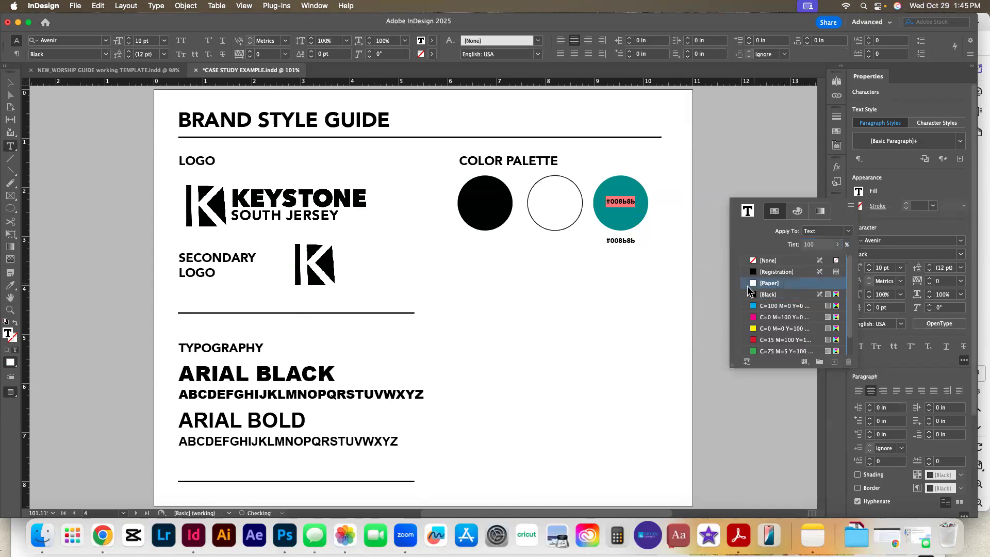
{"action": "left_click", "coordinate": [610, 268]}
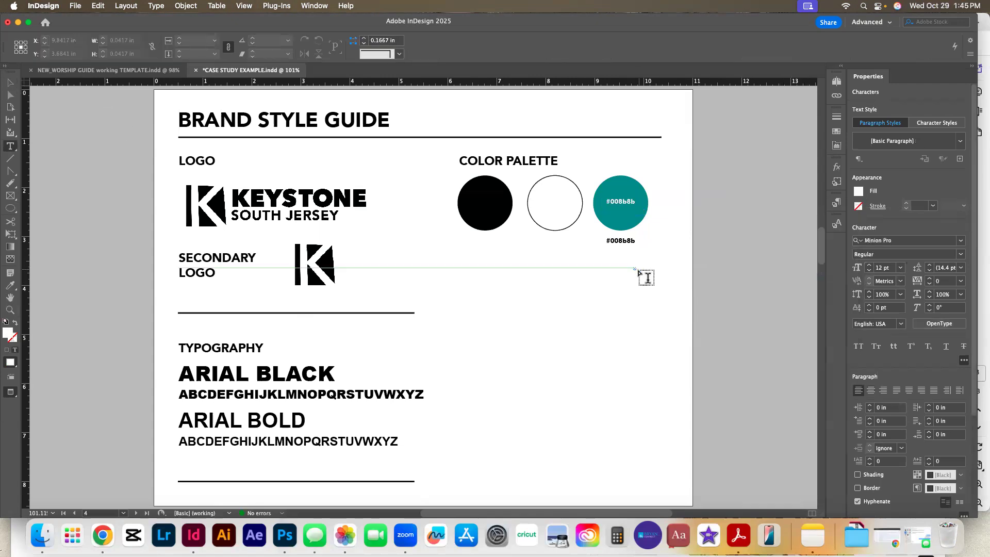
Step: Delete the label copy from the teal circle and switch back to InDesign
{"action": "left_click", "coordinate": [8, 83]}
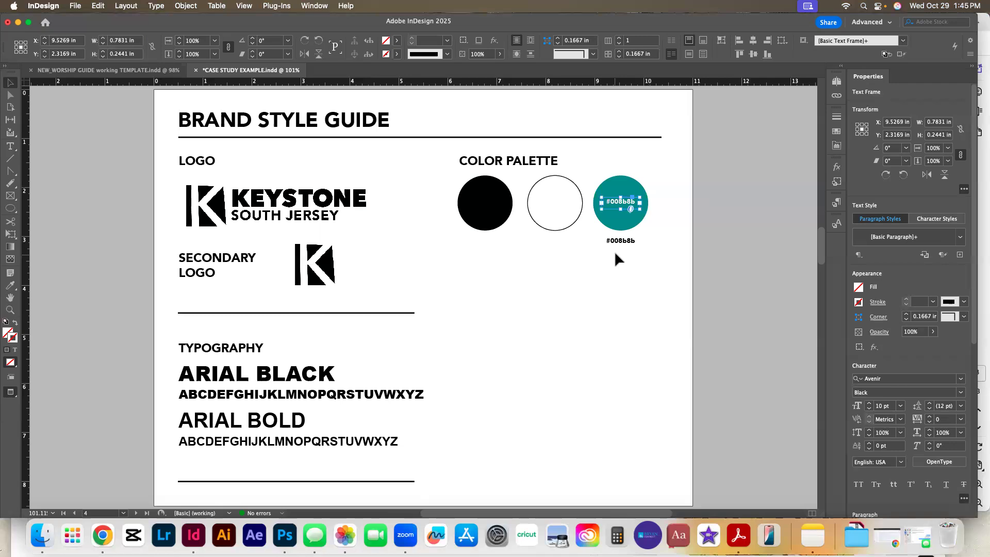
{"action": "key", "text": "BackSpace"}
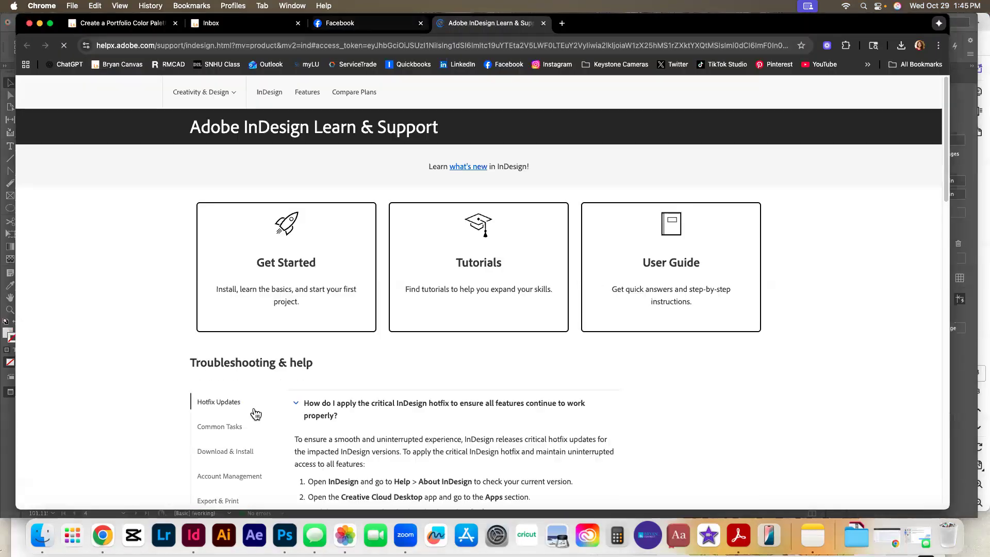
{"action": "left_click", "coordinate": [193, 535]}
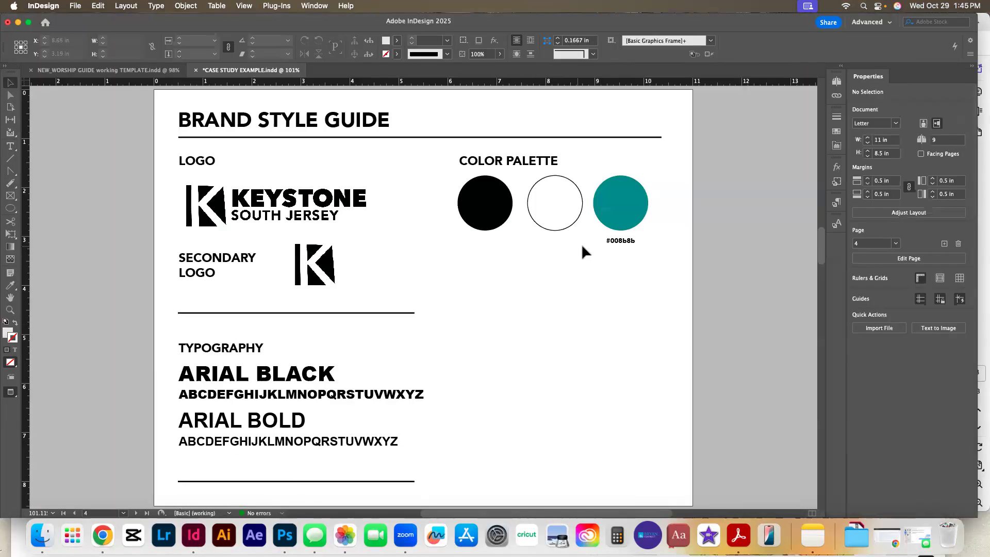
Step: Duplicate the #008b8b label so that a copy sits below both the black and the white circle
{"action": "left_click", "coordinate": [618, 241]}
{"action": "left_click_drag", "start_coordinate": [620, 243], "coordinate": [491, 240]}
{"action": "left_click", "coordinate": [521, 281]}
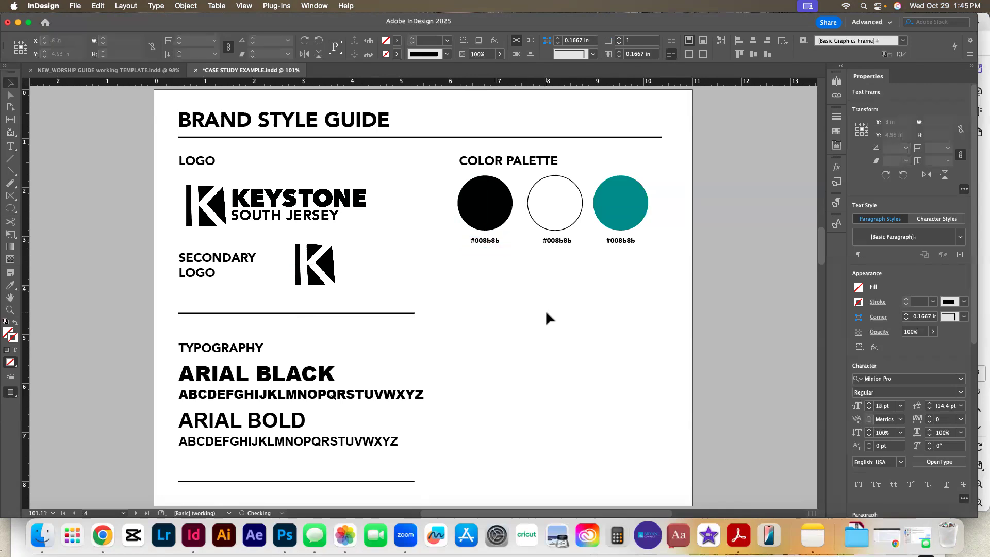
Step: Change the hex code below the white circle to #FFFFFF
{"action": "double_click", "coordinate": [564, 240]}
{"action": "left_click_drag", "start_coordinate": [546, 241], "coordinate": [574, 241]}
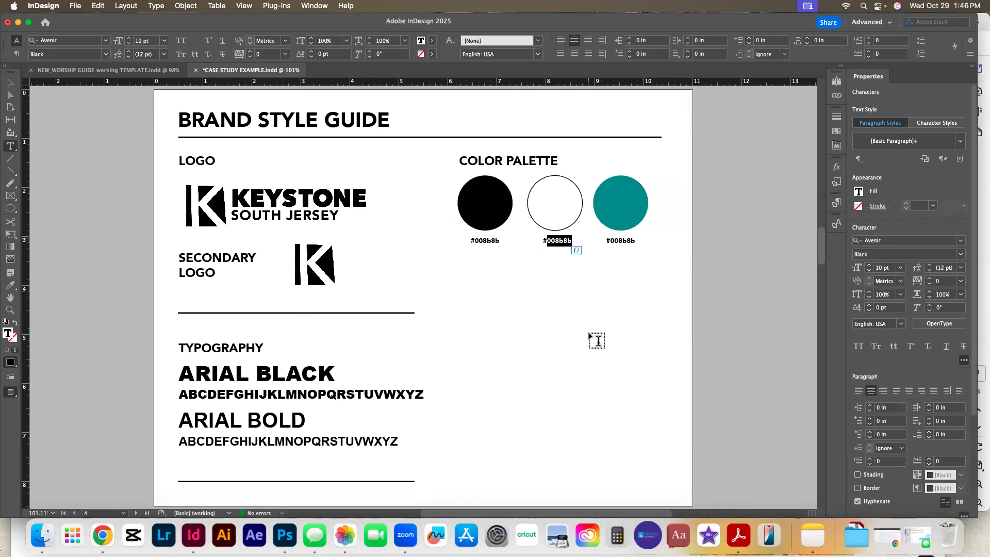
{"action": "type", "text": "F"}
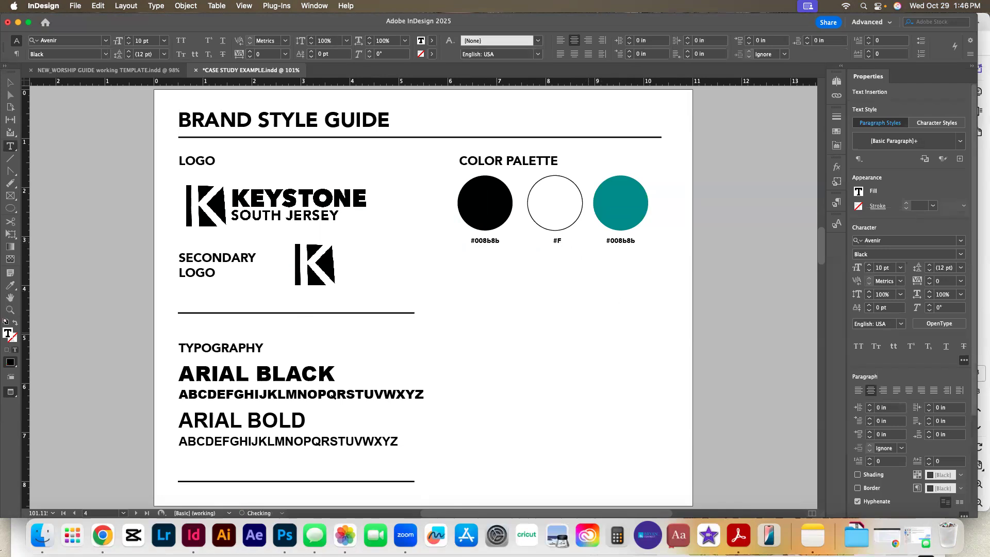
{"action": "type", "text": "FFFFF"}
{"action": "left_click", "coordinate": [11, 83]}
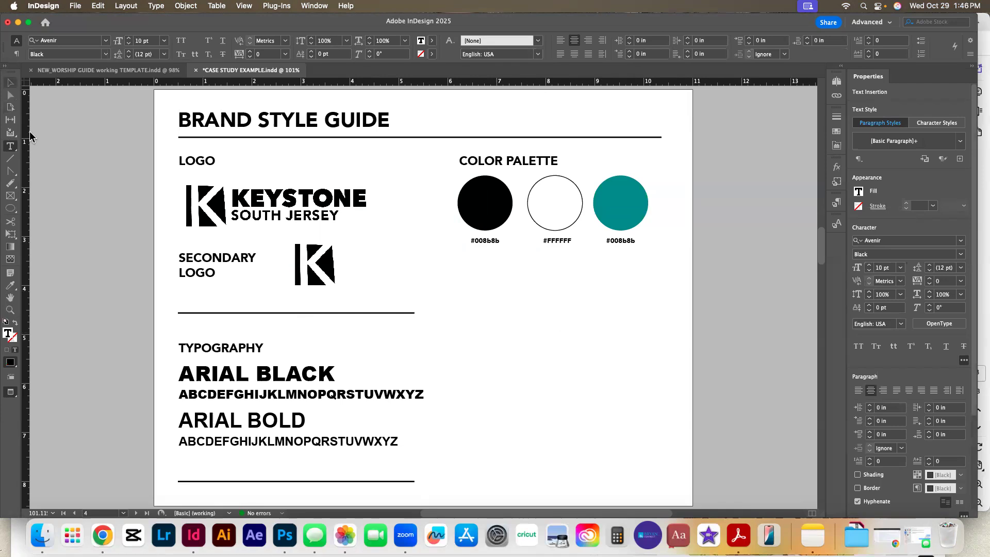
Step: Change the hex code below the black circle to #000000
{"action": "double_click", "coordinate": [489, 235]}
{"action": "double_click", "coordinate": [489, 240]}
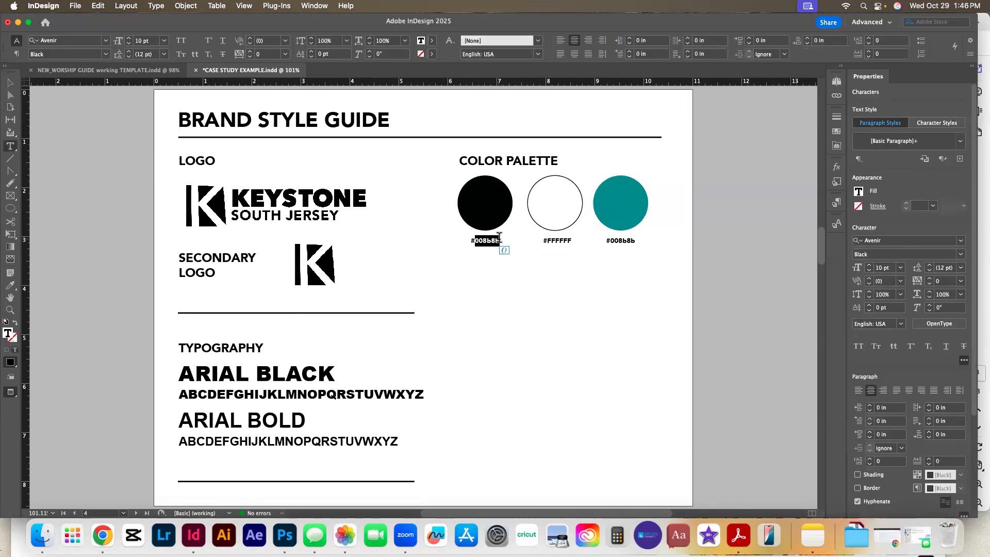
{"action": "type", "text": "000000"}
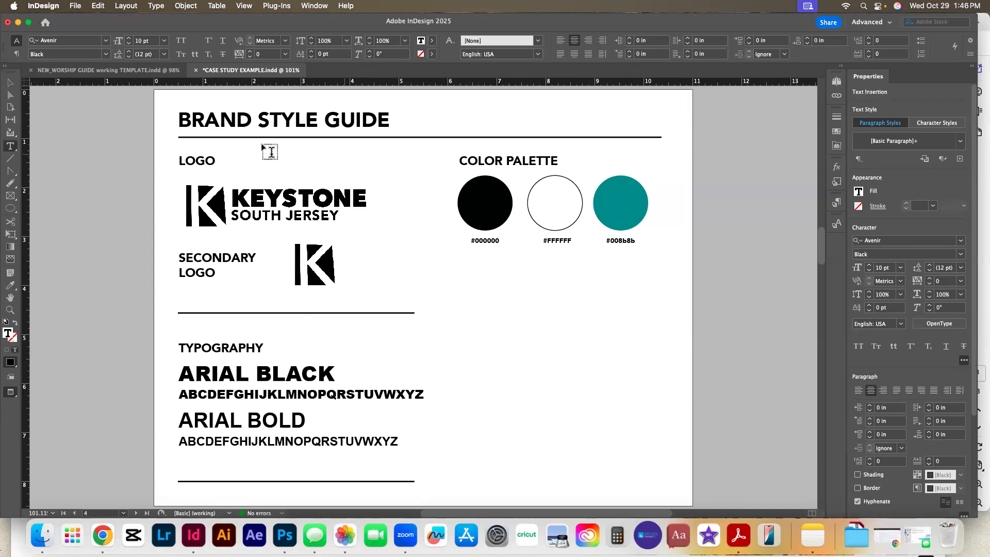
{"action": "key", "text": "Escape"}
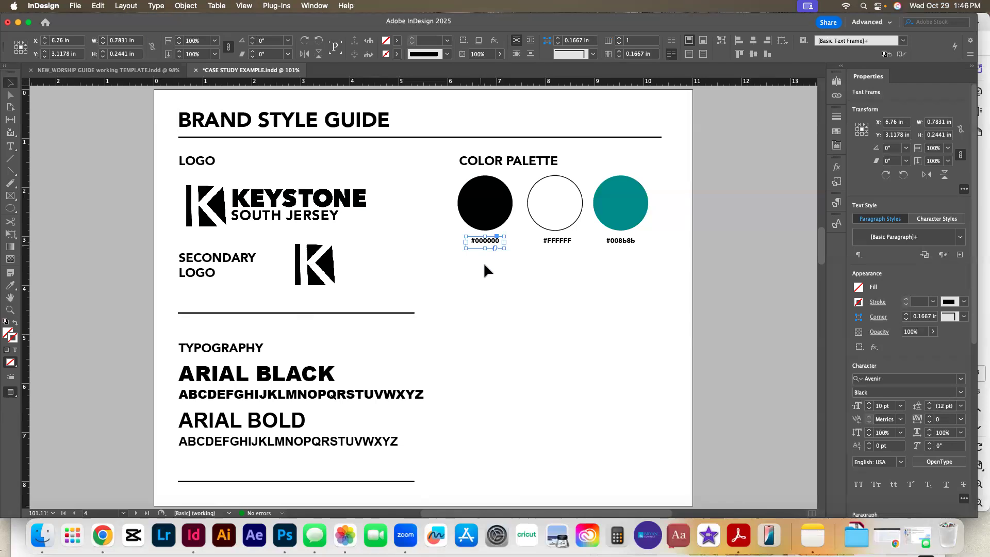
Step: Center each hex code label horizontally with its palette circle
{"action": "left_click", "coordinate": [485, 206], "text": "shift"}
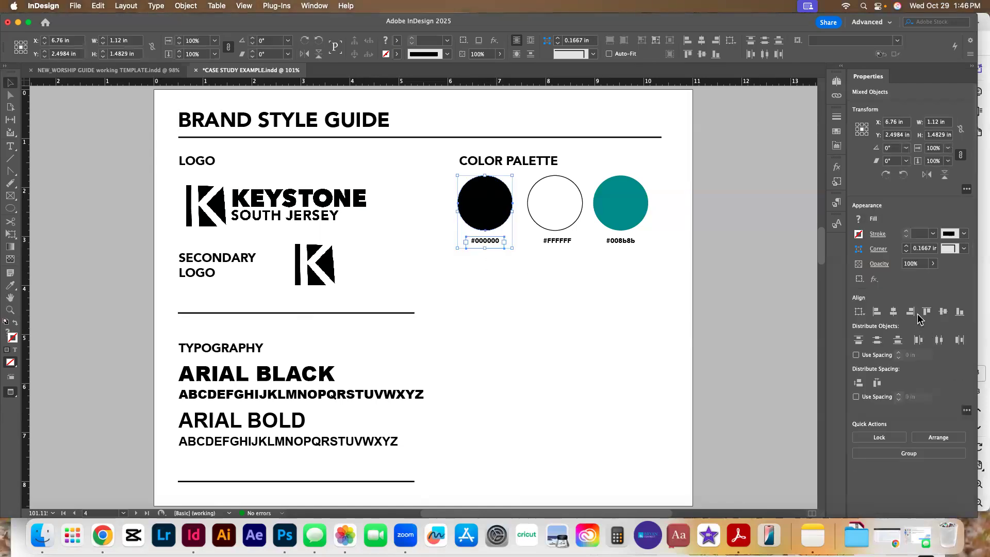
{"action": "left_click", "coordinate": [555, 265]}
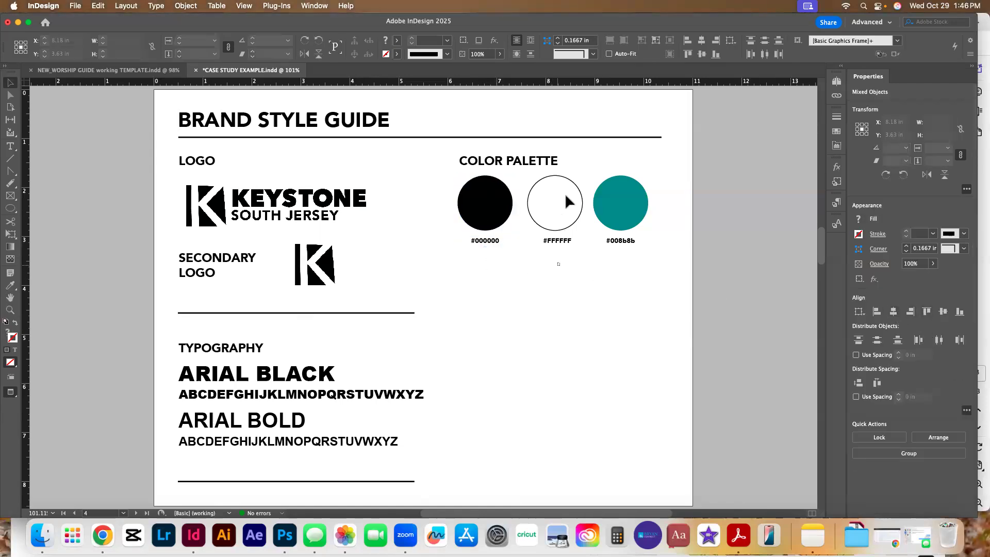
{"action": "left_click_drag", "start_coordinate": [559, 264], "coordinate": [566, 195]}
{"action": "left_click", "coordinate": [893, 312]}
{"action": "left_click_drag", "start_coordinate": [645, 276], "coordinate": [634, 217]}
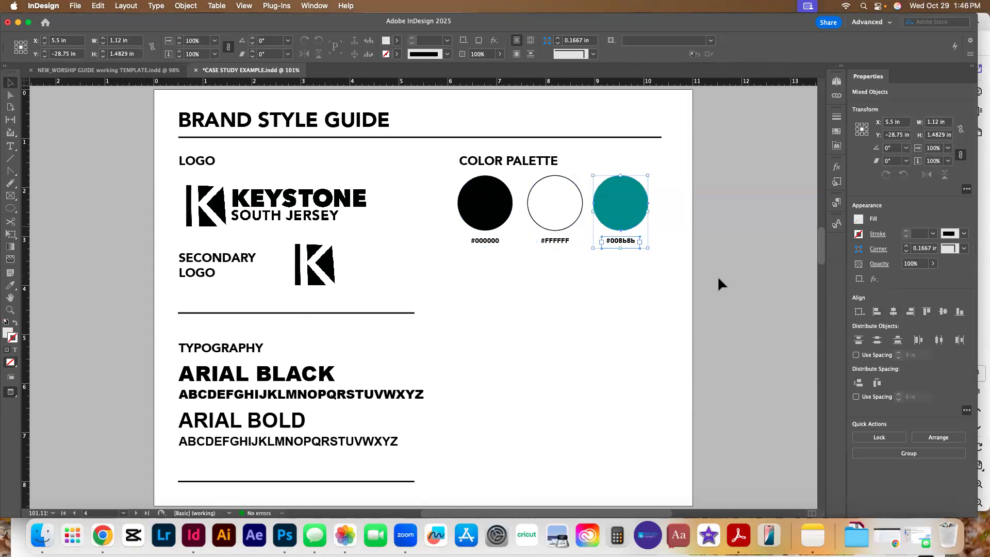
{"action": "left_click", "coordinate": [639, 320]}
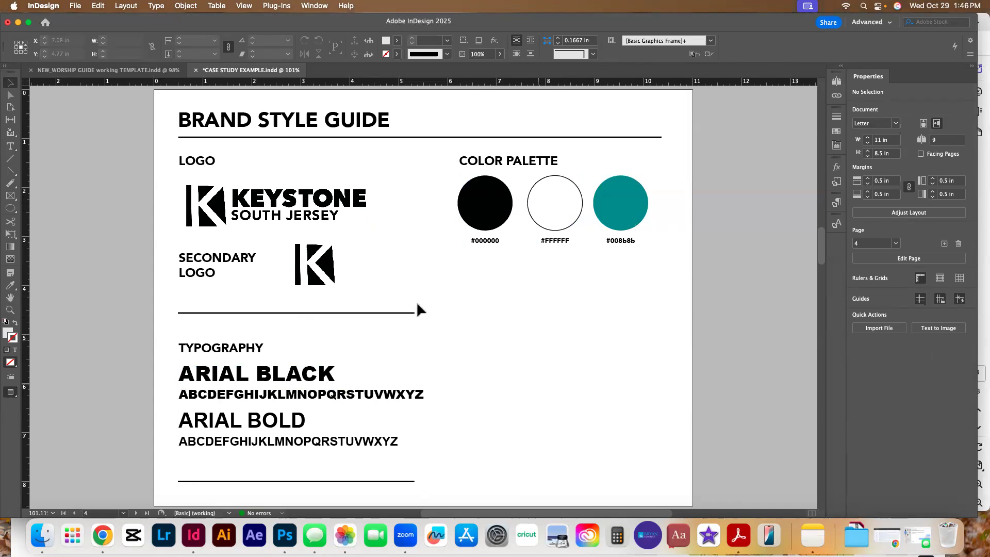
Step: Duplicate the divider line from below the secondary logo to just below the palette's hex codes
{"action": "left_click_drag", "start_coordinate": [380, 313], "coordinate": [631, 264]}
{"action": "left_click", "coordinate": [488, 302]}
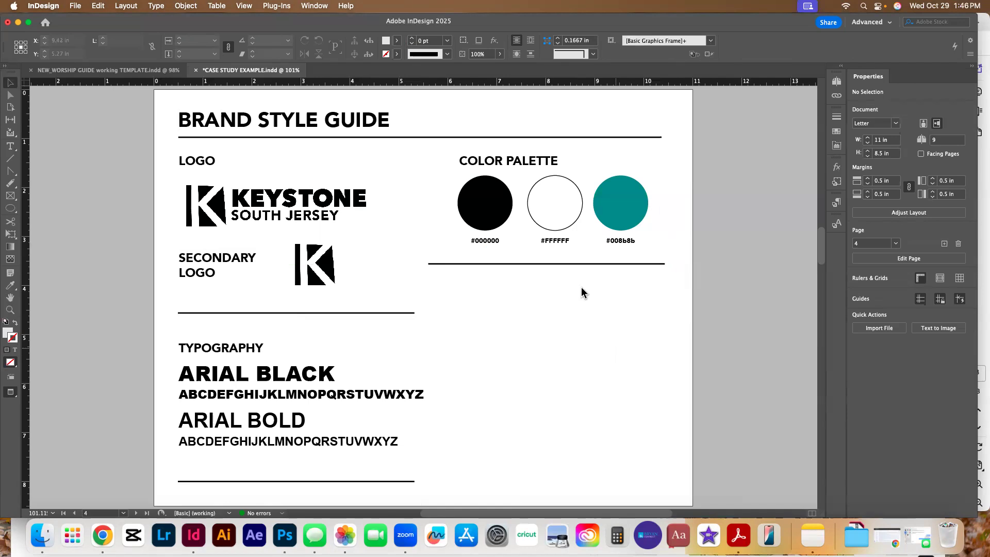
{"action": "key", "text": "super+d"}
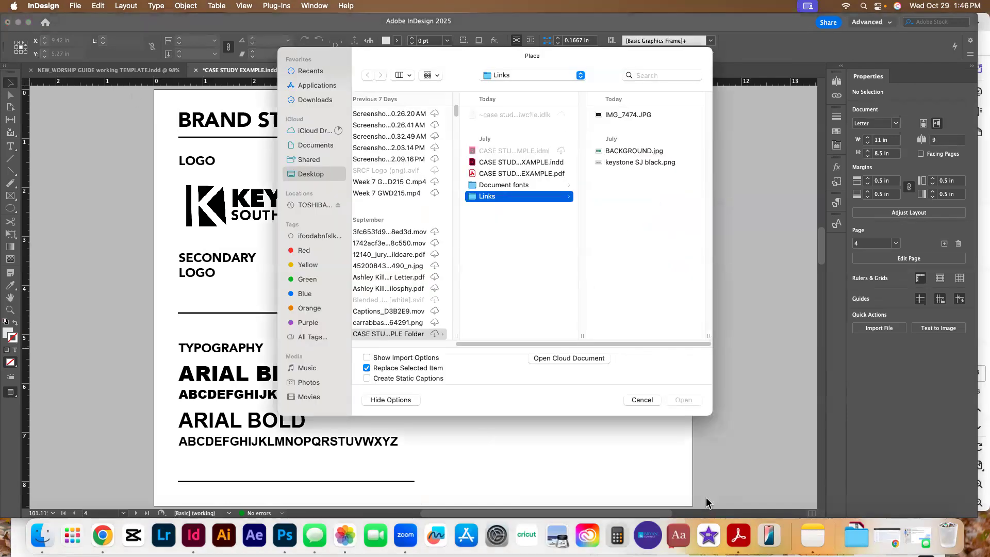
{"action": "left_click", "coordinate": [643, 402]}
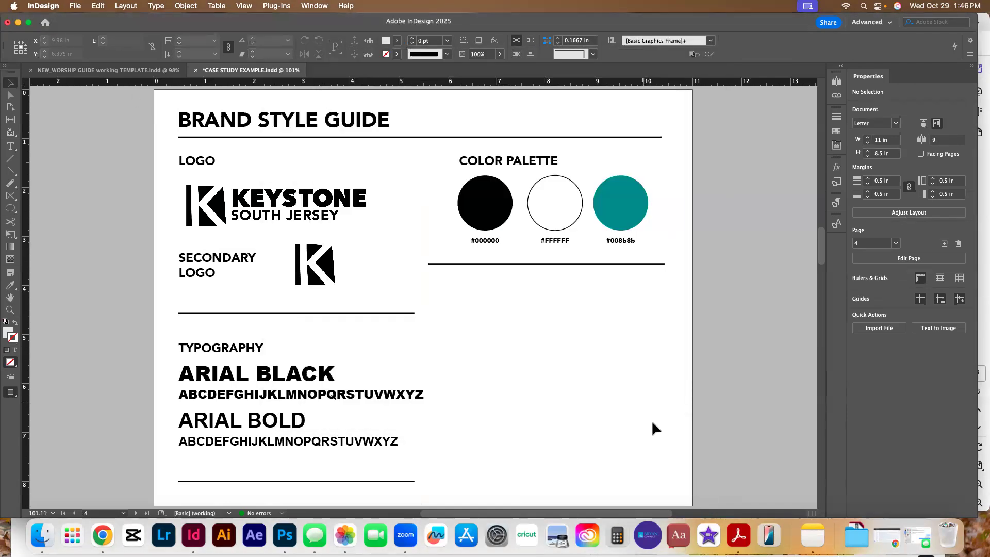
{"action": "left_click", "coordinate": [90, 6]}
{"action": "mouse_move", "coordinate": [75, 6]}
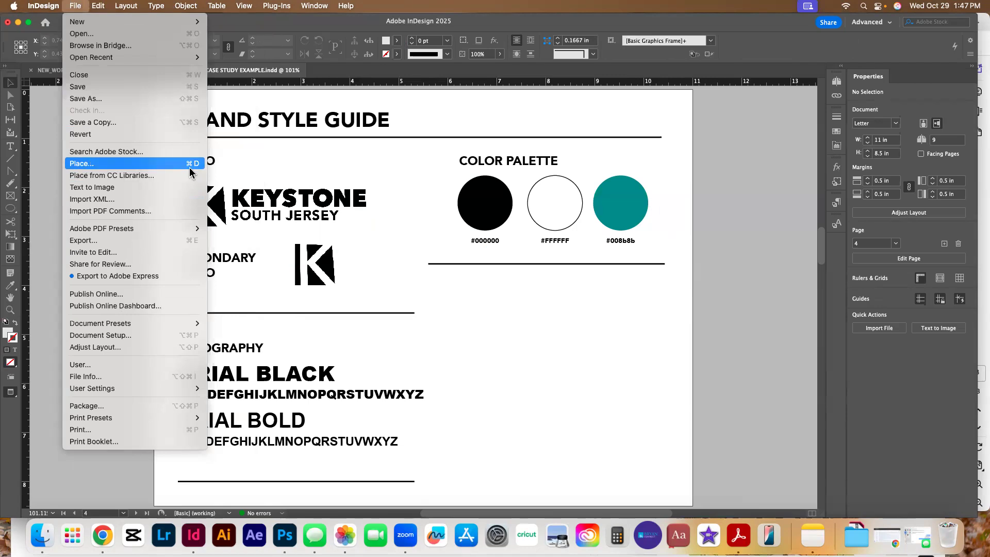
{"action": "left_click", "coordinate": [548, 319]}
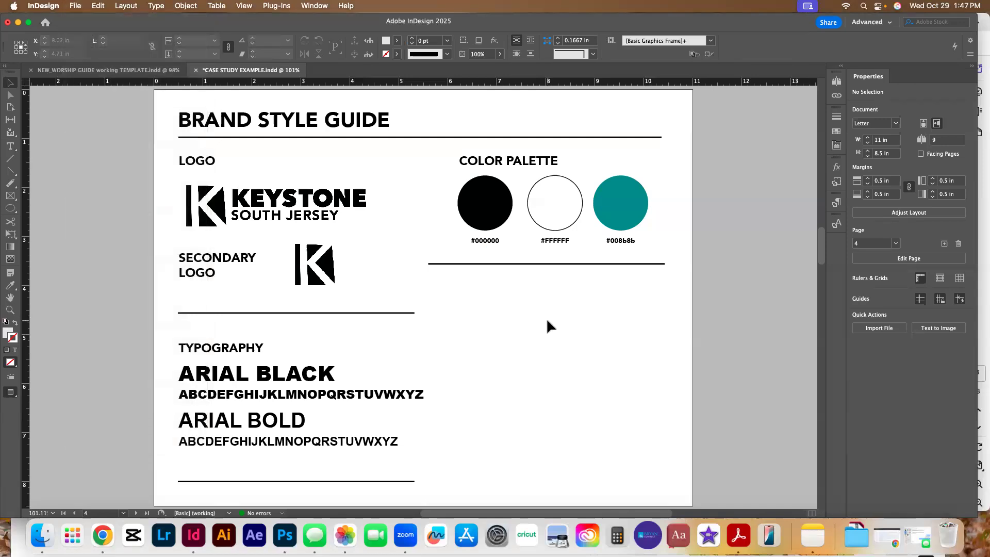
Step: Place the image IMG_7474.JPG from the Links folder below the color palette's divider line and size it to the palette's width
{"action": "key", "text": "super+d"}
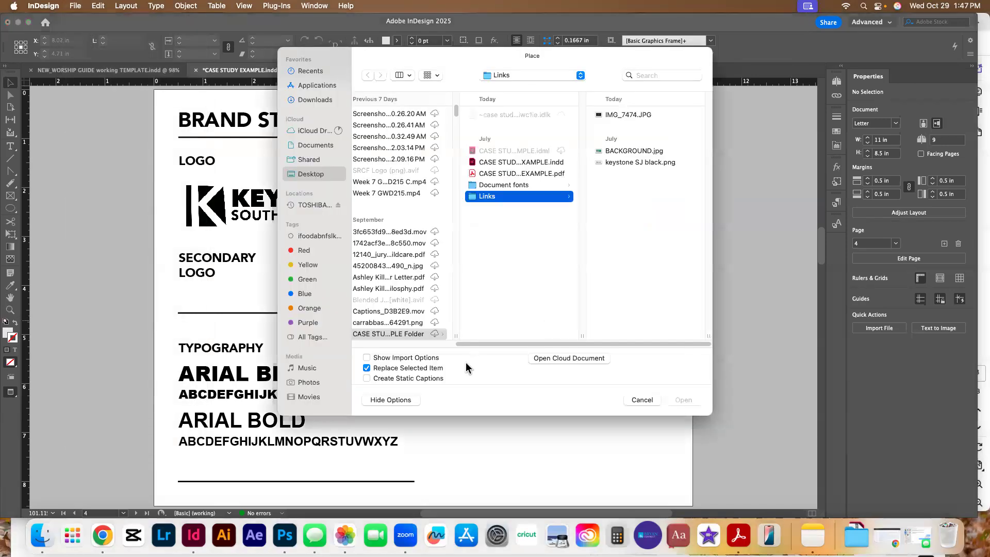
{"action": "left_click", "coordinate": [639, 115]}
{"action": "left_click", "coordinate": [683, 400]}
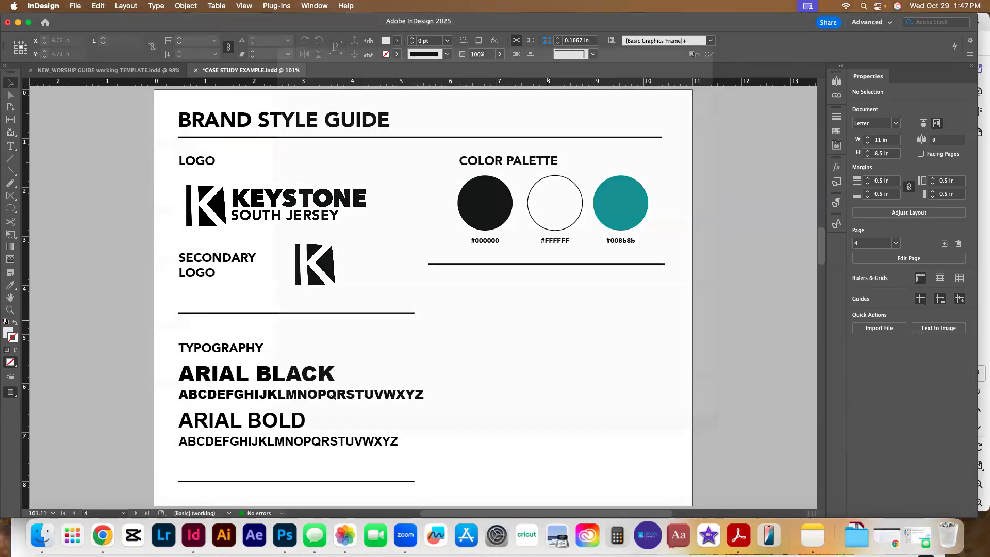
{"action": "left_click", "coordinate": [447, 278]}
{"action": "left_click_drag", "start_coordinate": [428, 270], "coordinate": [665, 361]}
{"action": "left_click_drag", "start_coordinate": [429, 427], "coordinate": [458, 408]}
{"action": "left_click_drag", "start_coordinate": [652, 385], "coordinate": [645, 379]}
{"action": "left_click", "coordinate": [690, 464]}
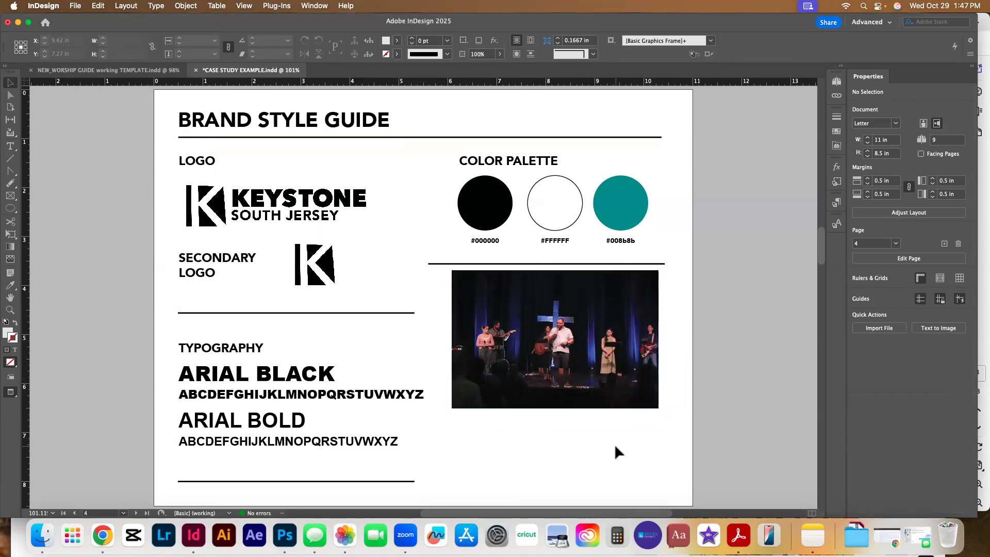
Step: Arrange copies of the stage photo below the palette divider as two small images side by side above one large image
{"action": "left_click", "coordinate": [656, 405]}
{"action": "left_click_drag", "start_coordinate": [660, 410], "coordinate": [654, 454]}
{"action": "left_click", "coordinate": [601, 361]}
{"action": "left_click_drag", "start_coordinate": [703, 337], "coordinate": [515, 307]}
{"action": "left_click_drag", "start_coordinate": [734, 409], "coordinate": [490, 268]}
{"action": "left_click_drag", "start_coordinate": [555, 365], "coordinate": [557, 375]}
{"action": "left_click", "coordinate": [786, 369]}
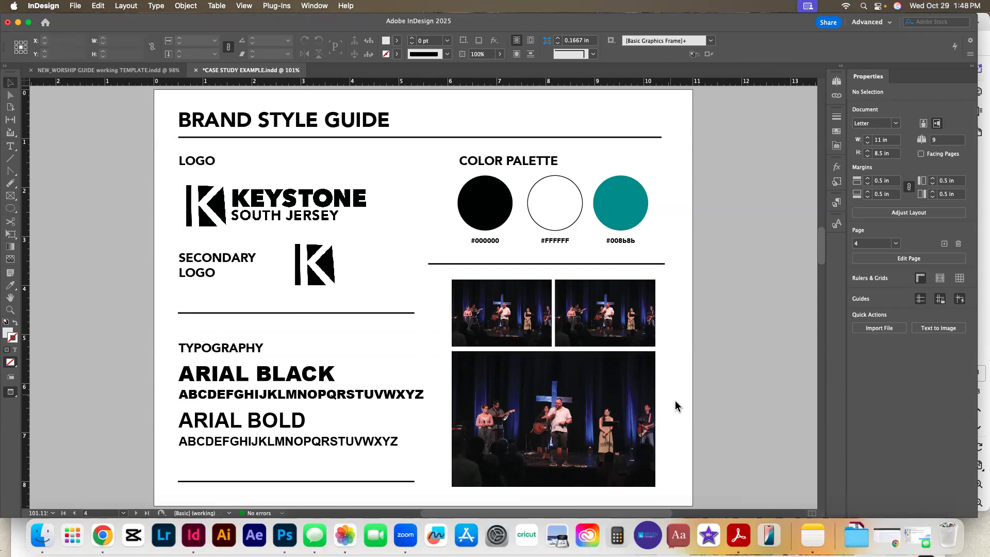
Step: Place the white Keystone South Jersey logo in the large photo's upper right corner and copies about 0.53 by 0.70 in on both small photos
{"action": "key", "text": "super+d"}
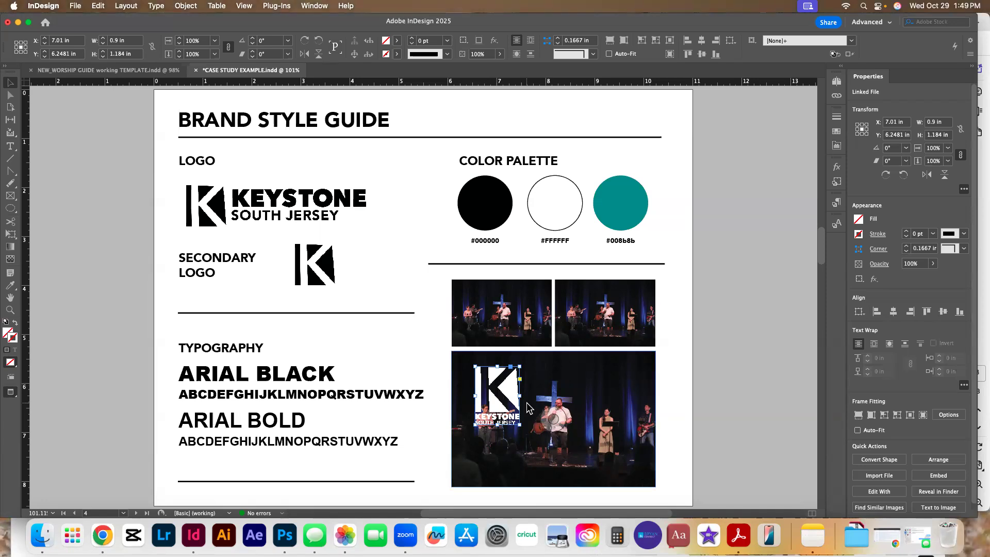
{"action": "left_click_drag", "start_coordinate": [513, 402], "coordinate": [548, 407]}
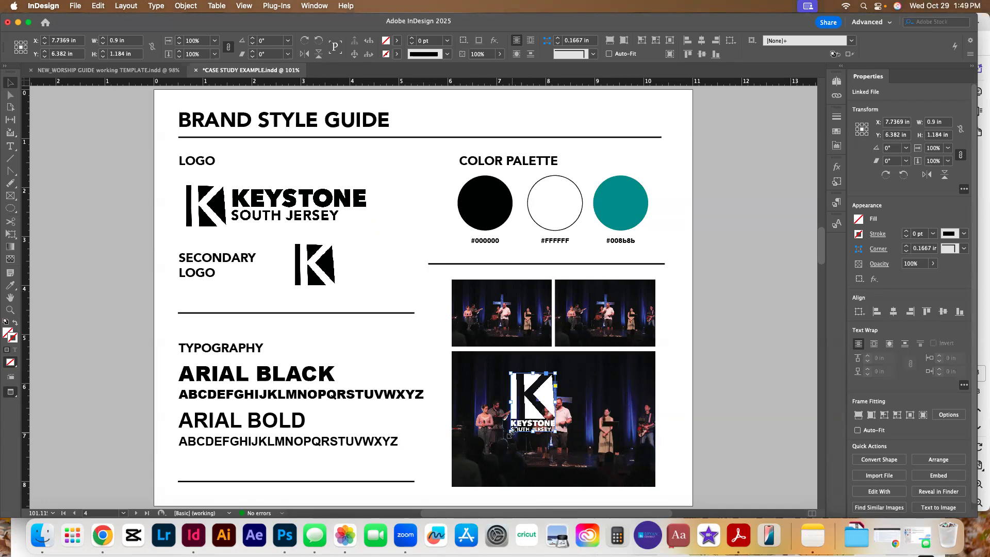
{"action": "left_click_drag", "start_coordinate": [549, 424], "coordinate": [517, 320]}
{"action": "left_click", "coordinate": [715, 470]}
{"action": "left_click", "coordinate": [629, 382]}
{"action": "left_click", "coordinate": [742, 340]}
{"action": "left_click", "coordinate": [609, 332]}
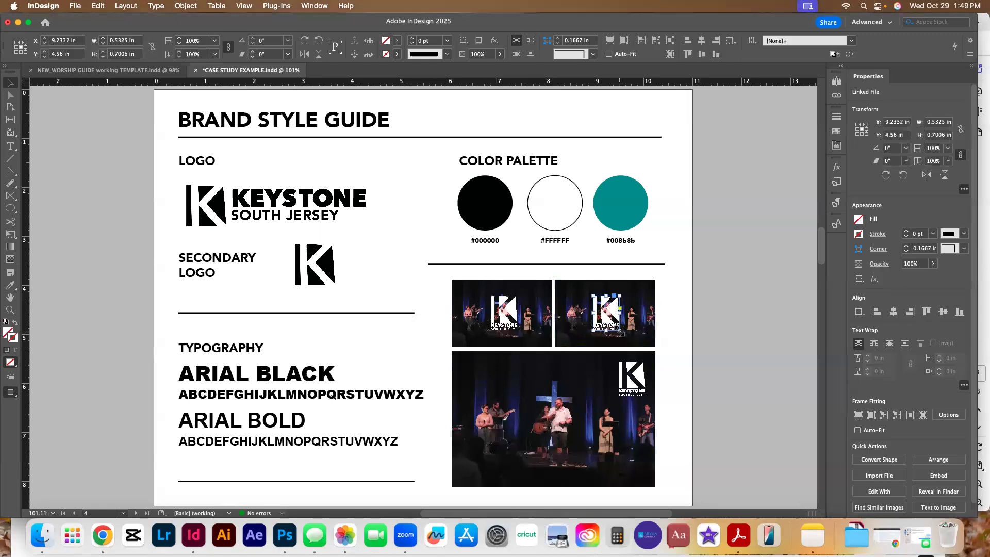
Step: Replace the second small photo's logo with the larger white K icon, centered, and delete the logo from the first small photo
{"action": "mouse_move", "coordinate": [609, 333]}
{"action": "left_mouse_down"}
{"action": "mouse_move", "coordinate": [623, 329]}
{"action": "mouse_move", "coordinate": [634, 340]}
{"action": "mouse_move", "coordinate": [618, 318]}
{"action": "mouse_move", "coordinate": [621, 329]}
{"action": "left_mouse_up"}
{"action": "left_click", "coordinate": [710, 356]}
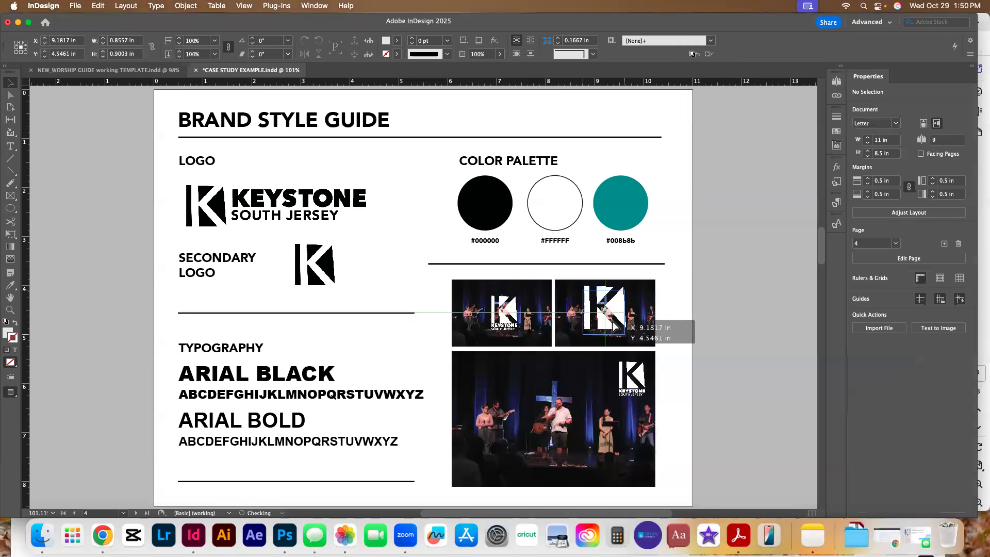
{"action": "left_click", "coordinate": [716, 358]}
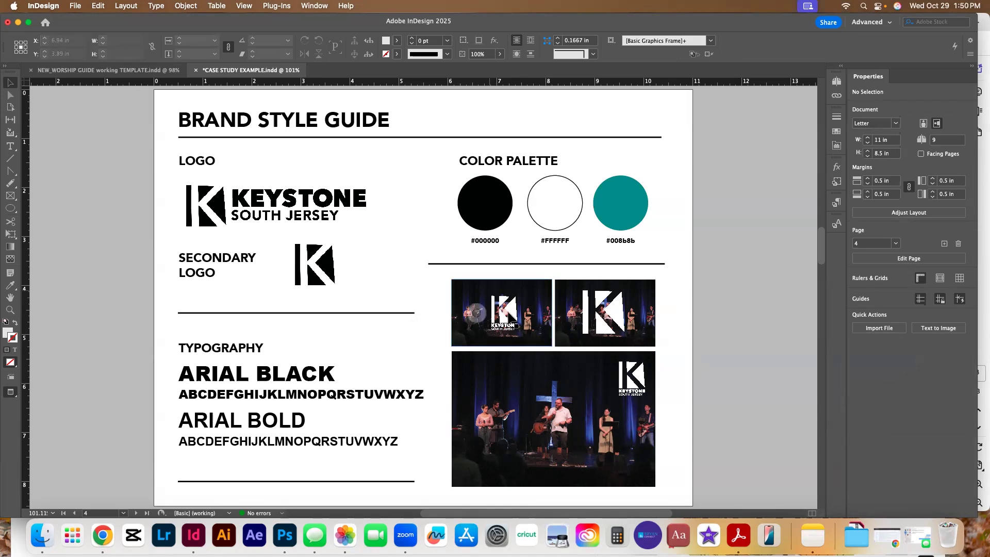
{"action": "left_click", "coordinate": [513, 323]}
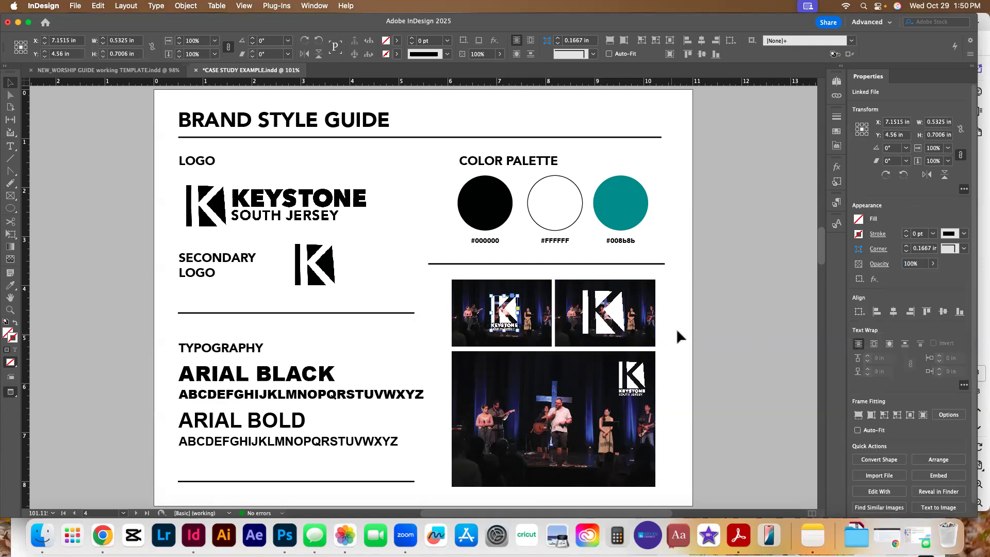
{"action": "key", "text": "Delete"}
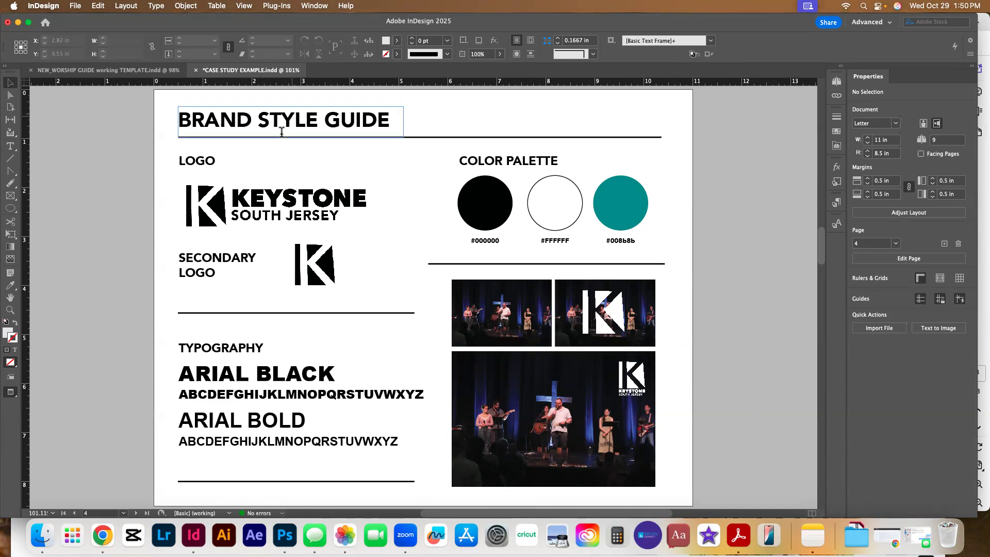
{"action": "triple_click", "coordinate": [292, 114]}
{"action": "key", "text": "Escape"}
{"action": "left_click", "coordinate": [436, 137]}
{"action": "left_click", "coordinate": [435, 264], "text": "shift"}
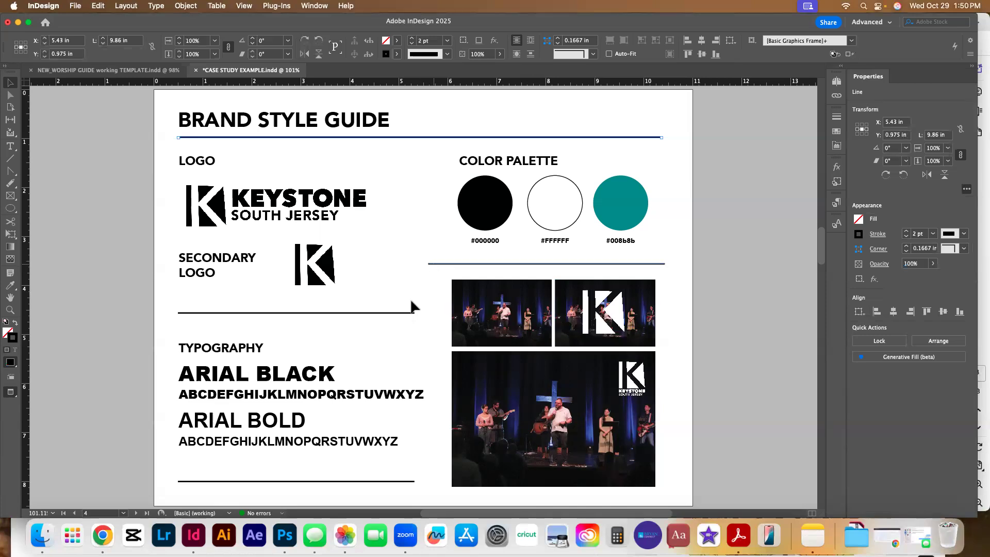
{"action": "left_click", "coordinate": [405, 313], "text": "shift"}
Step: Add the teal palette circle's fill color to the document swatches
{"action": "left_click", "coordinate": [629, 204]}
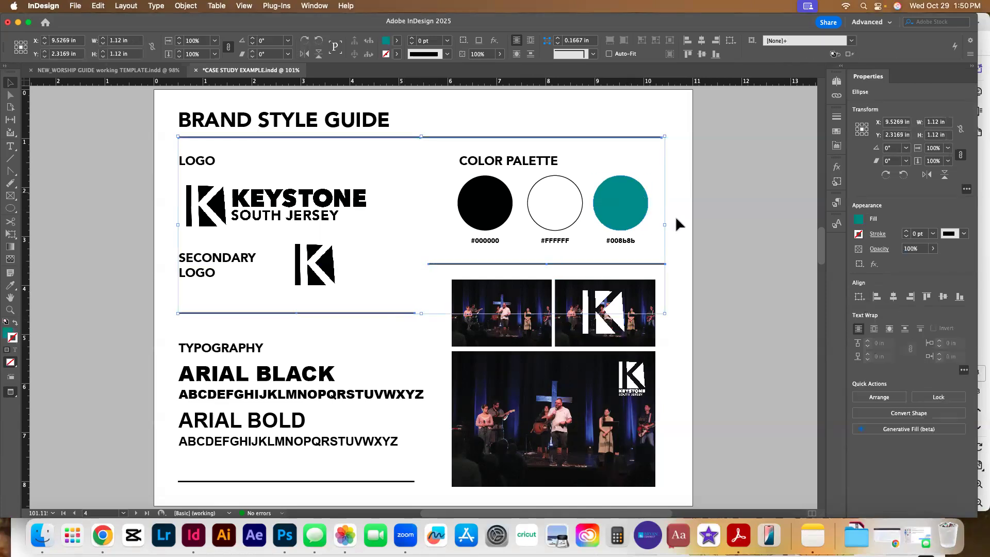
{"action": "left_click", "coordinate": [858, 219]}
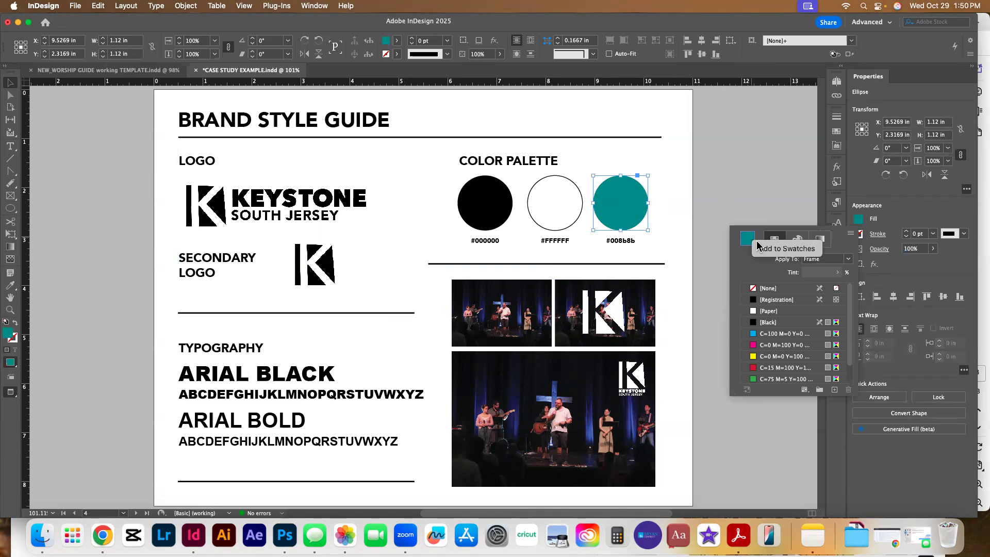
{"action": "left_click", "coordinate": [773, 239]}
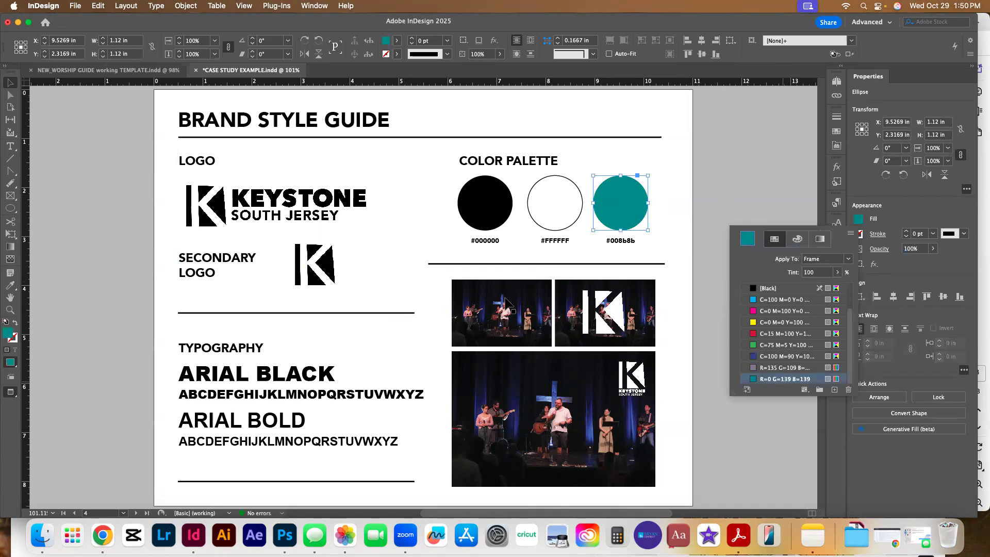
Step: Change the stroke of all four divider lines to the teal swatch R=0 G=139 B=139
{"action": "left_click", "coordinate": [419, 138]}
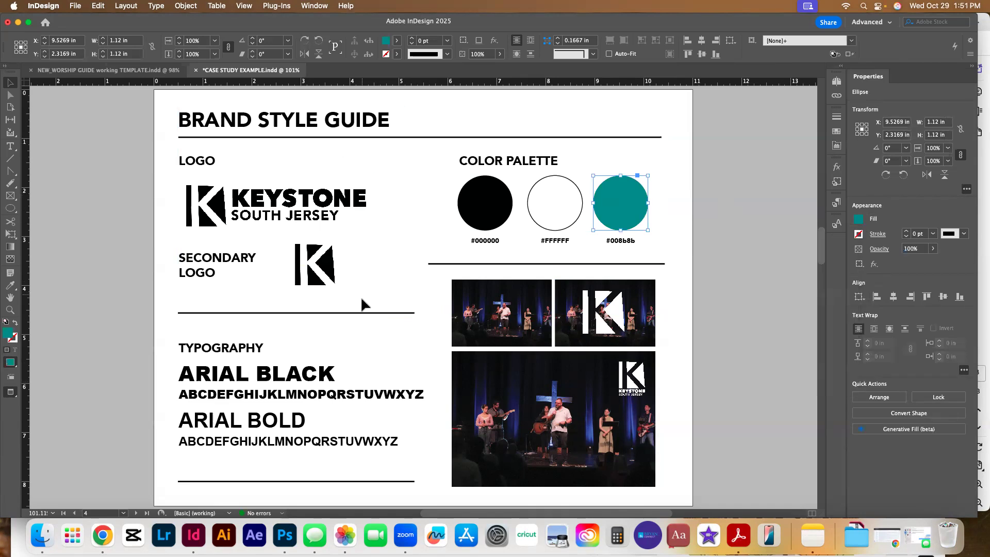
{"action": "left_click", "coordinate": [445, 137]}
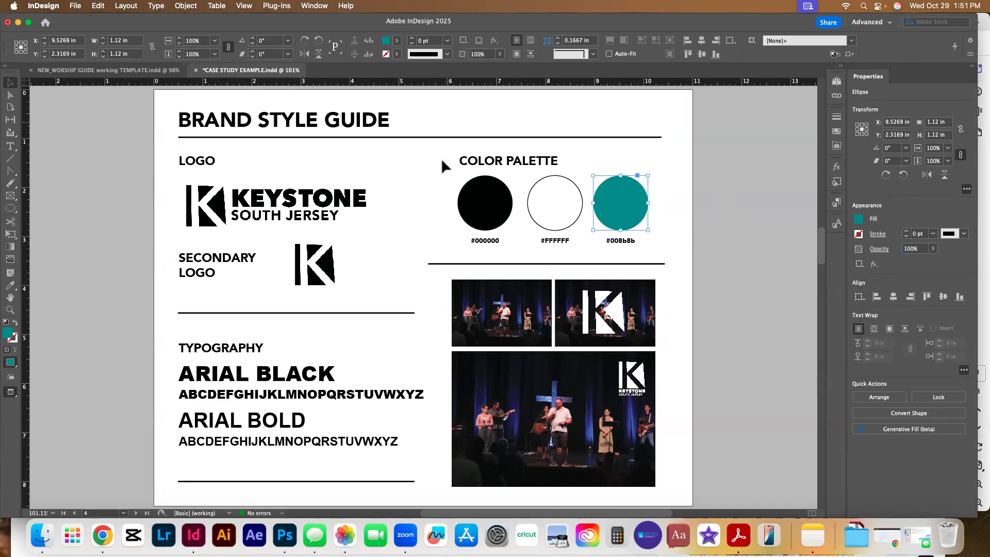
{"action": "left_click", "coordinate": [432, 264], "text": "shift"}
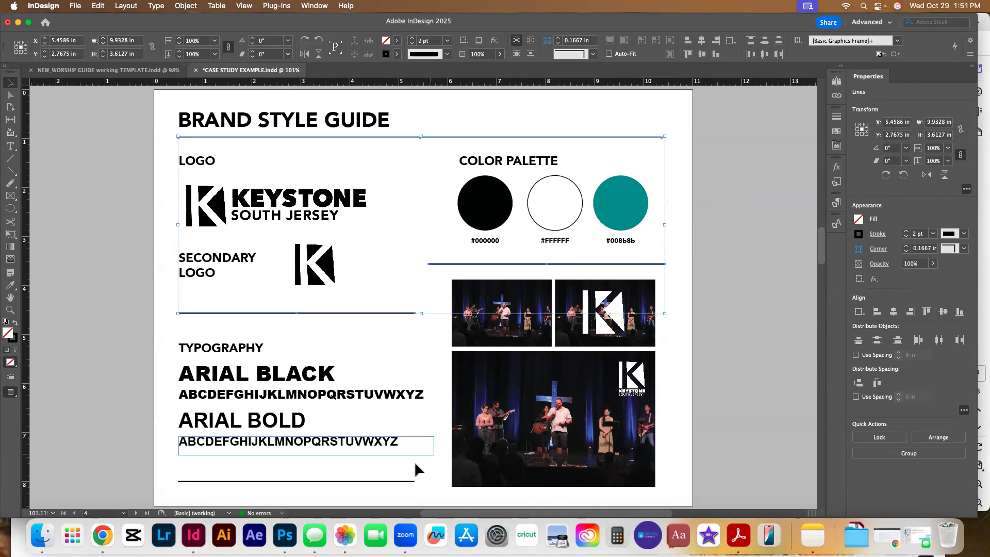
{"action": "left_click", "coordinate": [405, 482], "text": "shift"}
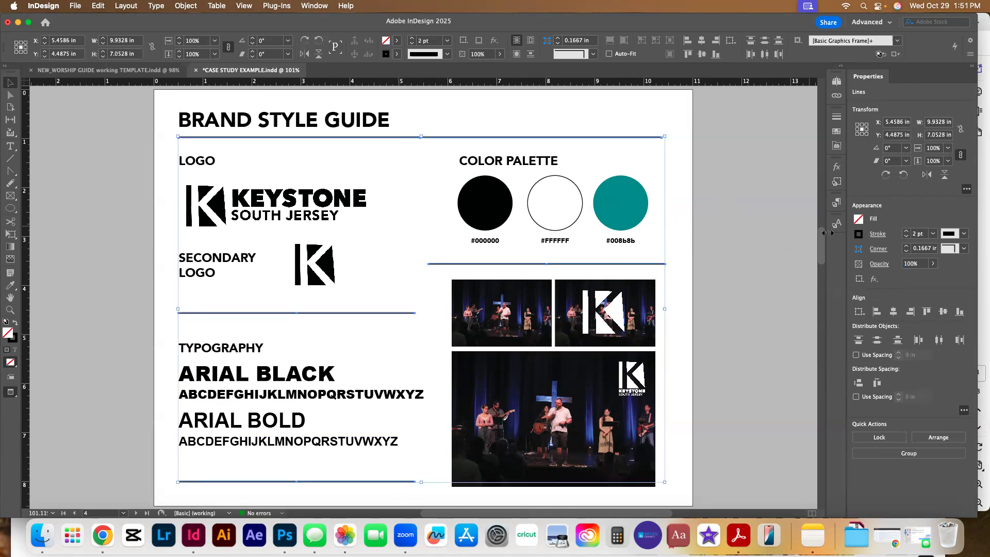
{"action": "left_click", "coordinate": [859, 234]}
{"action": "scroll", "coordinate": [787, 352], "scroll_direction": "down", "scroll_amount": 3}
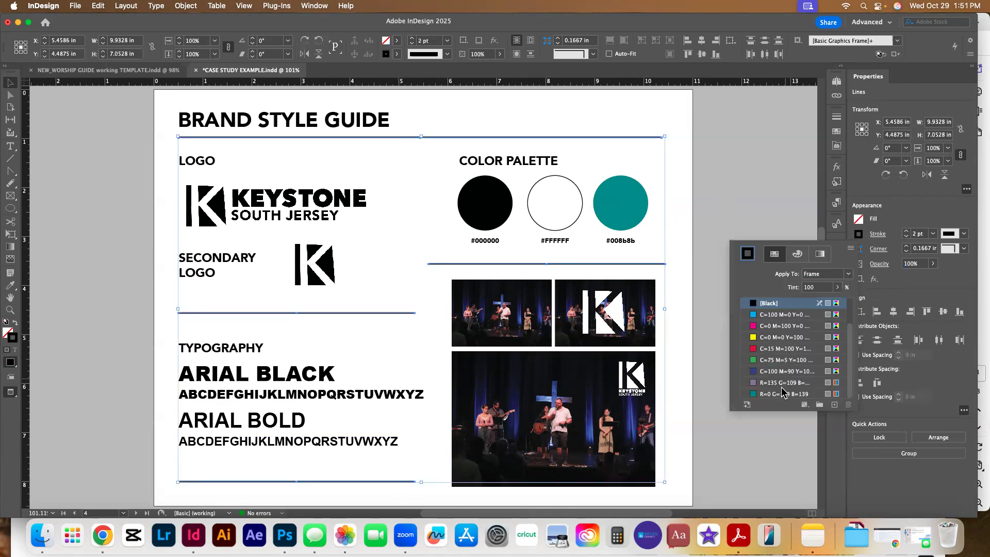
{"action": "left_click", "coordinate": [773, 393]}
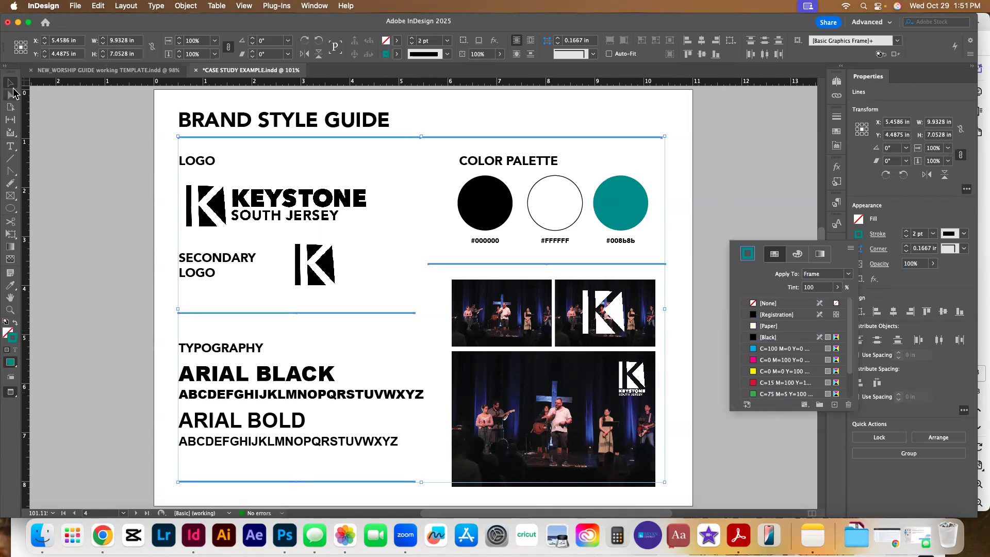
{"action": "key", "text": "Escape"}
{"action": "left_click", "coordinate": [703, 197]}
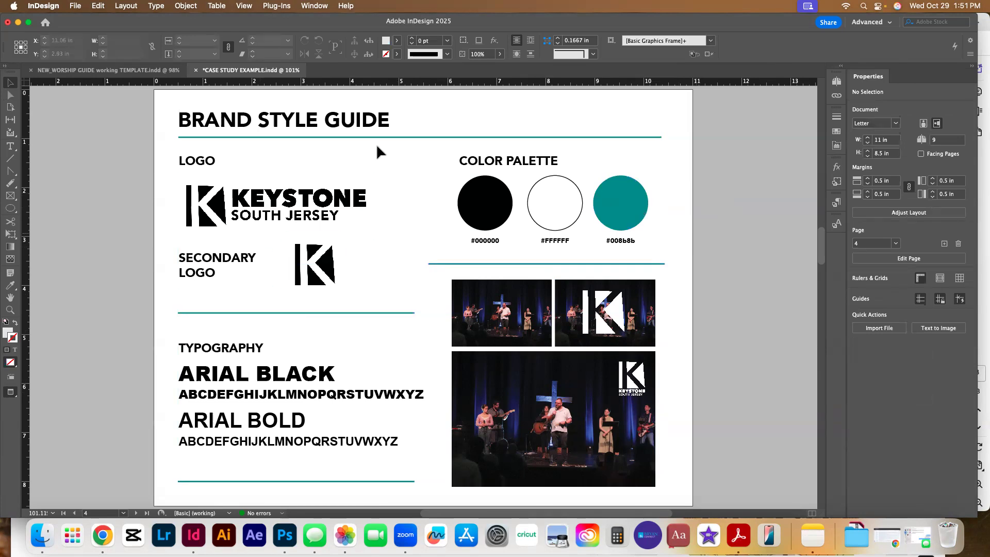
Step: Enlarge the BRAND STYLE GUIDE title to about 34.65 pt and set it just above the top divider line
{"action": "left_click_drag", "start_coordinate": [406, 106], "coordinate": [421, 127]}
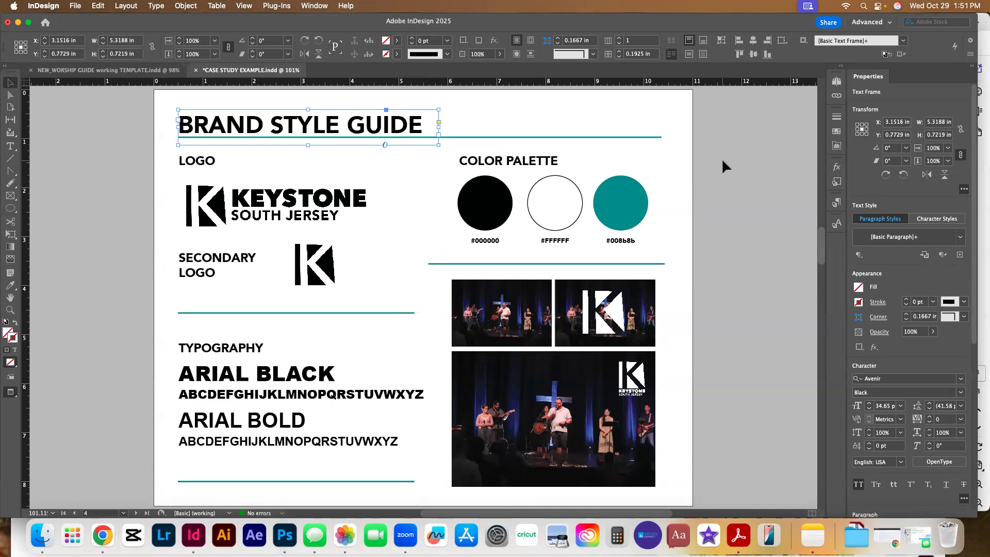
{"action": "left_click", "coordinate": [735, 161]}
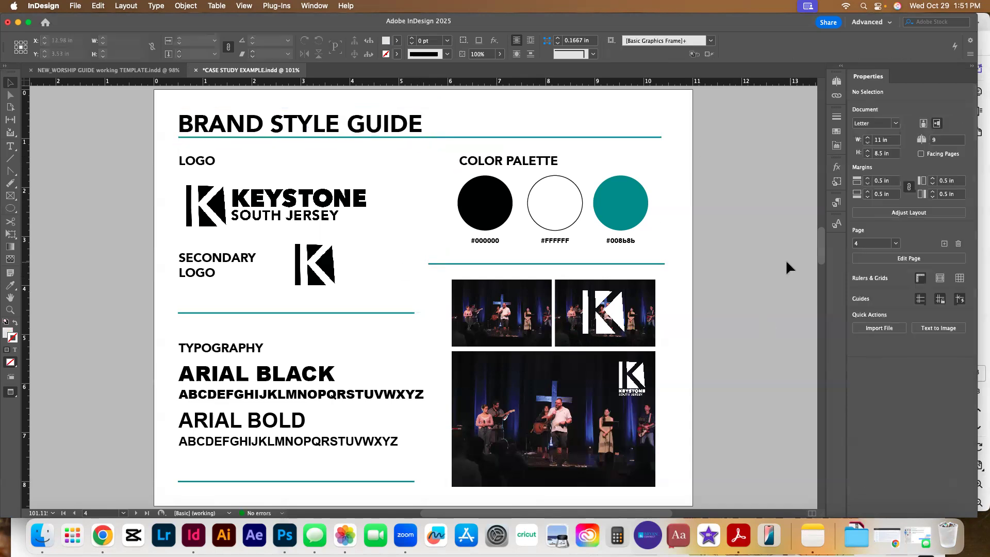
Step: Recolor the LOGO, COLOR PALETTE, SECONDARY LOGO and TYPOGRAPHY headings with the teal sampled from the palette circle
{"action": "double_click", "coordinate": [199, 162]}
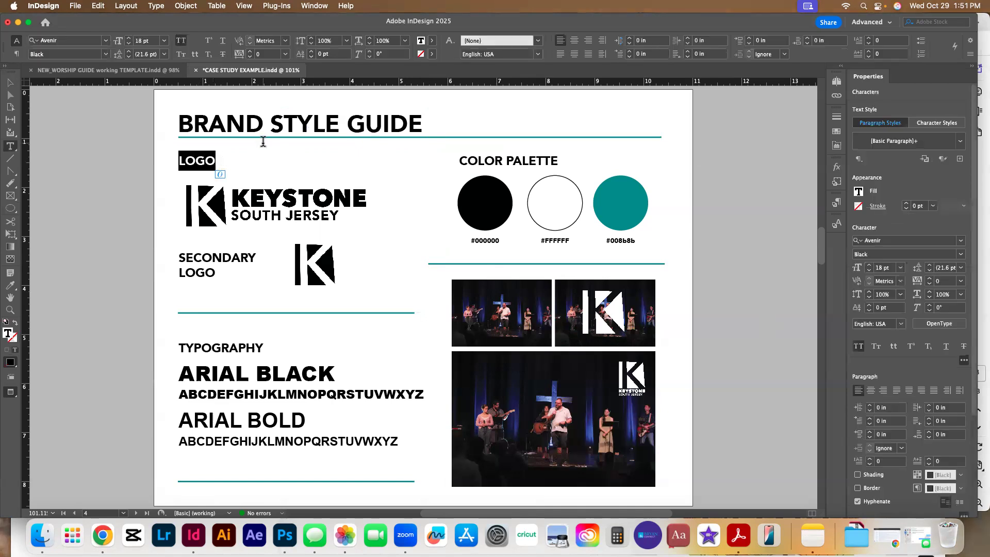
{"action": "left_click", "coordinate": [10, 285]}
{"action": "left_click", "coordinate": [633, 185]}
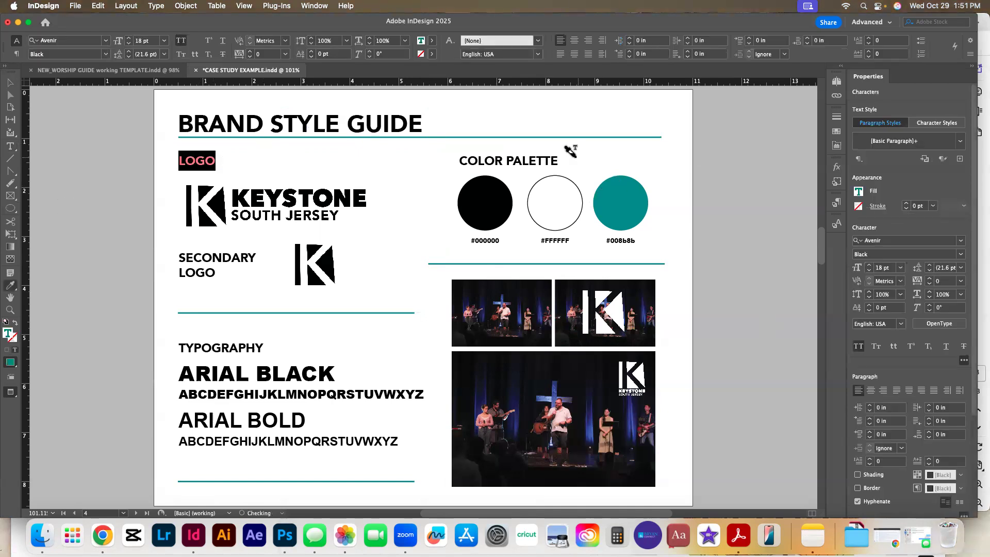
{"action": "left_click_drag", "start_coordinate": [562, 160], "coordinate": [426, 164]}
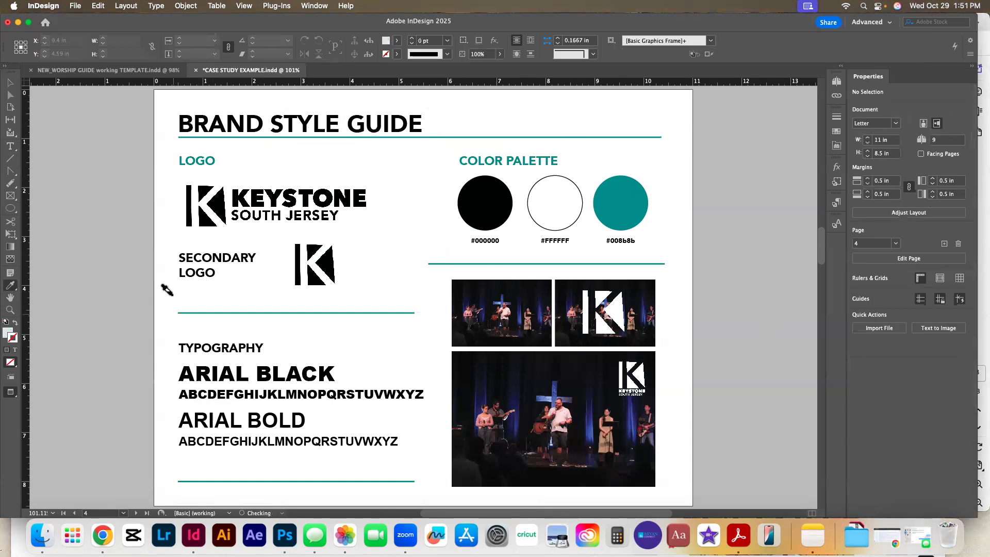
{"action": "left_click_drag", "start_coordinate": [207, 271], "coordinate": [166, 249]}
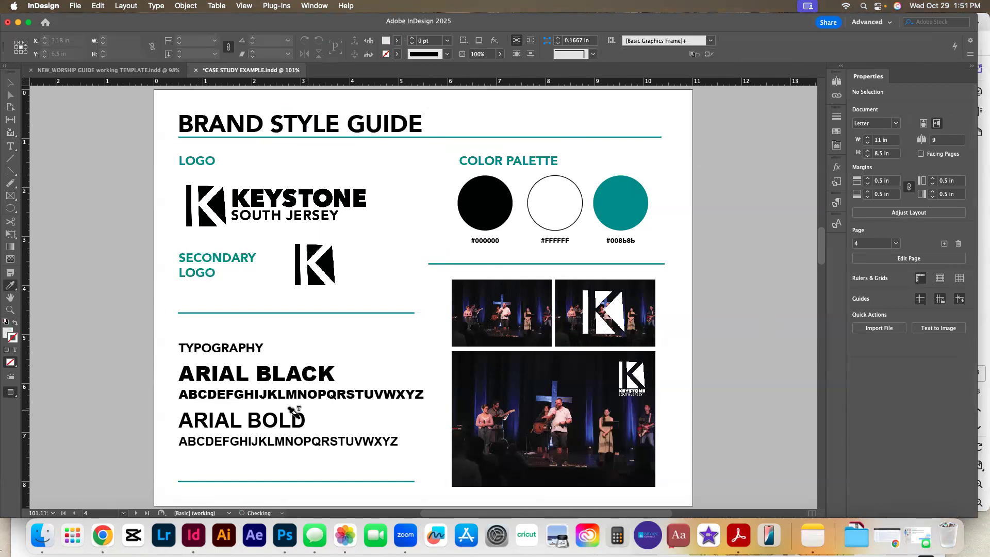
{"action": "left_click_drag", "start_coordinate": [260, 344], "coordinate": [154, 355]}
{"action": "left_click", "coordinate": [10, 83]}
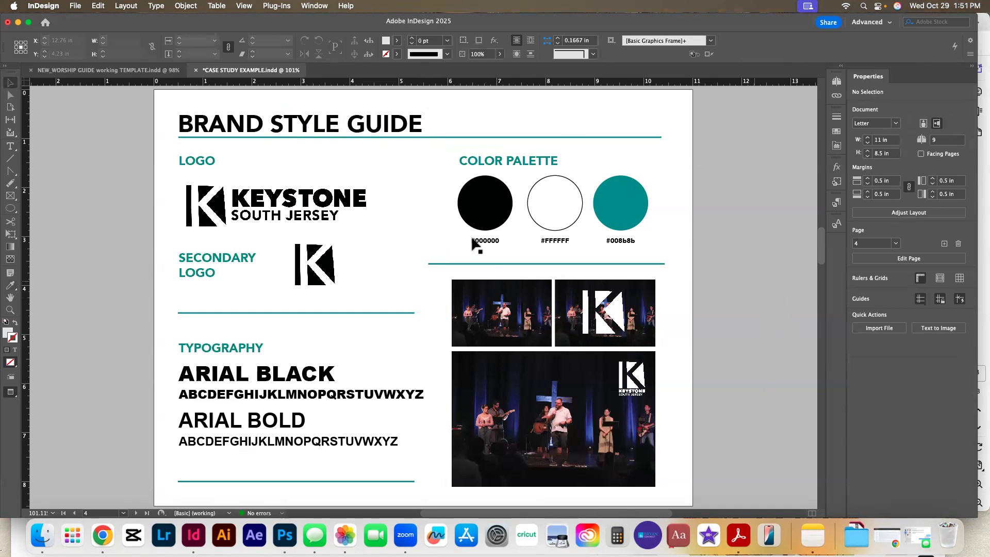
Step: Compare the Brand Style Guide page with the Overview page's color palette, button elements and image placeholders
{"action": "left_click_drag", "start_coordinate": [163, 366], "coordinate": [304, 436]}
{"action": "left_click", "coordinate": [161, 363]}
{"action": "scroll", "coordinate": [767, 407], "scroll_direction": "up", "scroll_amount": 5}
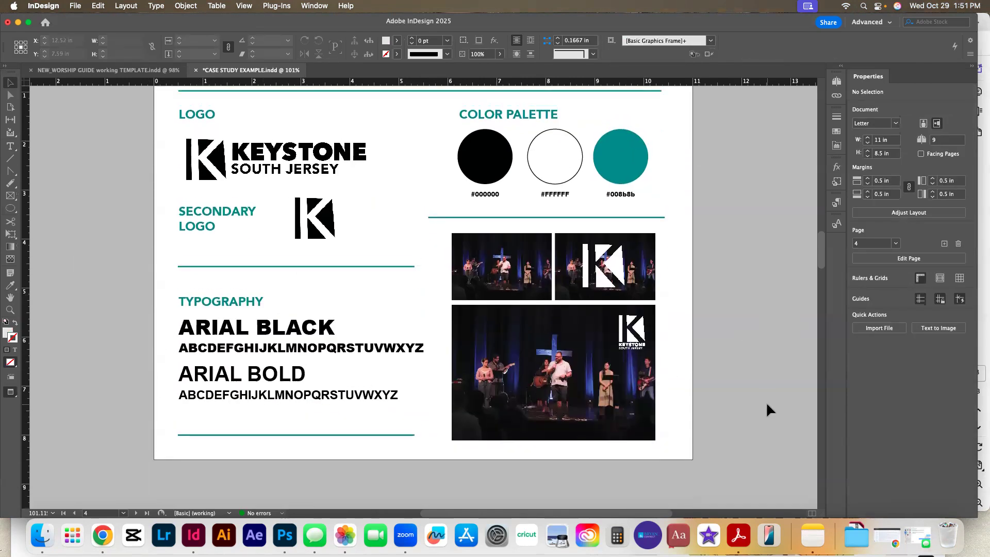
{"action": "scroll", "coordinate": [767, 405], "scroll_direction": "down", "scroll_amount": 4}
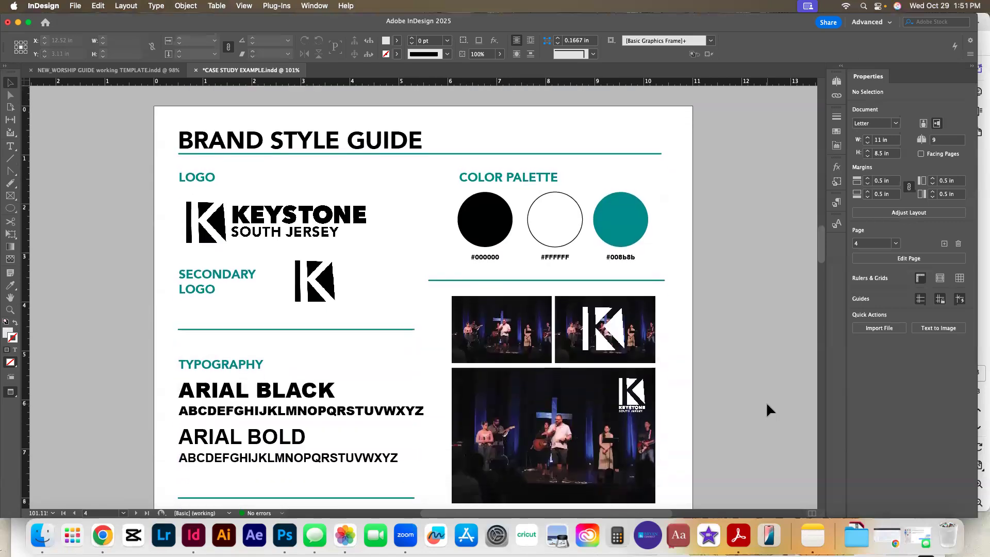
{"action": "scroll", "coordinate": [767, 405], "scroll_direction": "up", "scroll_amount": 9}
{"action": "scroll", "coordinate": [766, 401], "scroll_direction": "up", "scroll_amount": 7}
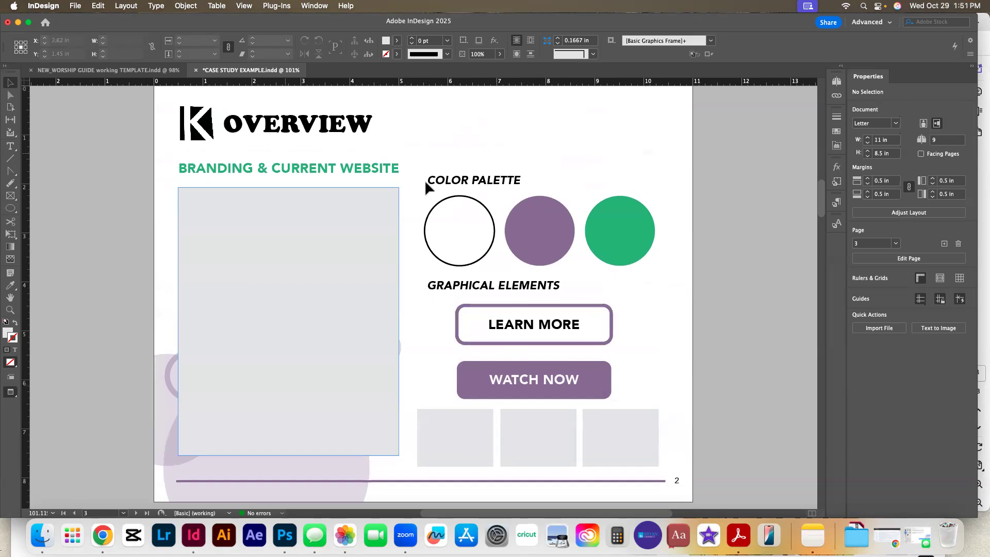
{"action": "scroll", "coordinate": [224, 206], "scroll_direction": "down", "scroll_amount": 1}
{"action": "left_click", "coordinate": [387, 355]}
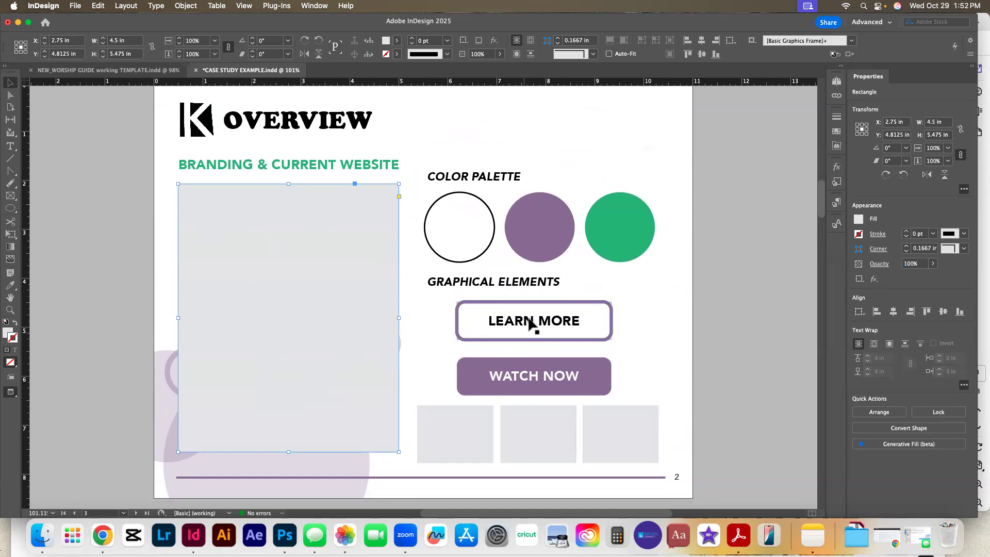
{"action": "left_click_drag", "start_coordinate": [652, 303], "coordinate": [469, 385]}
{"action": "left_click_drag", "start_coordinate": [640, 291], "coordinate": [602, 391]}
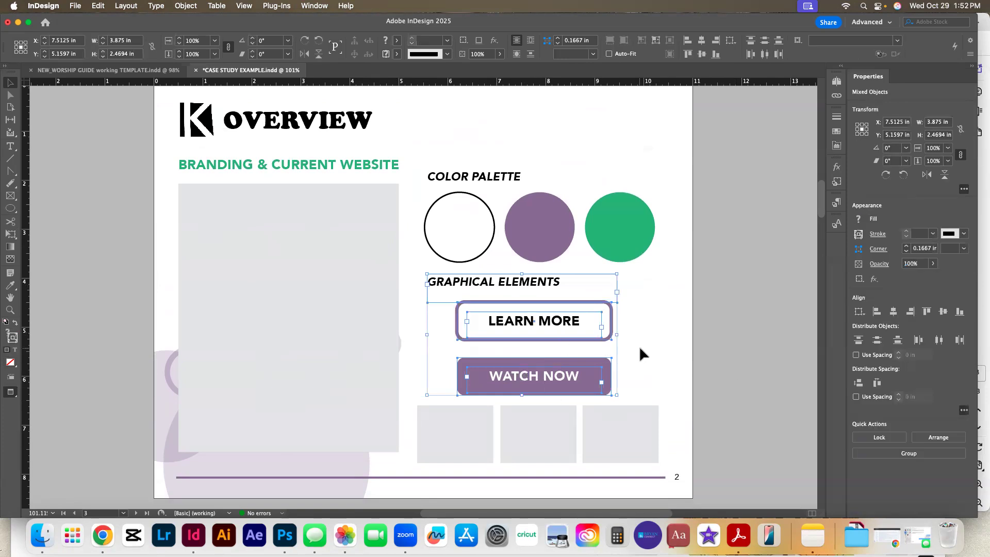
{"action": "scroll", "coordinate": [639, 346], "scroll_direction": "up", "scroll_amount": 10}
{"action": "scroll", "coordinate": [651, 345], "scroll_direction": "down", "scroll_amount": 12}
{"action": "scroll", "coordinate": [684, 346], "scroll_direction": "up", "scroll_amount": 2}
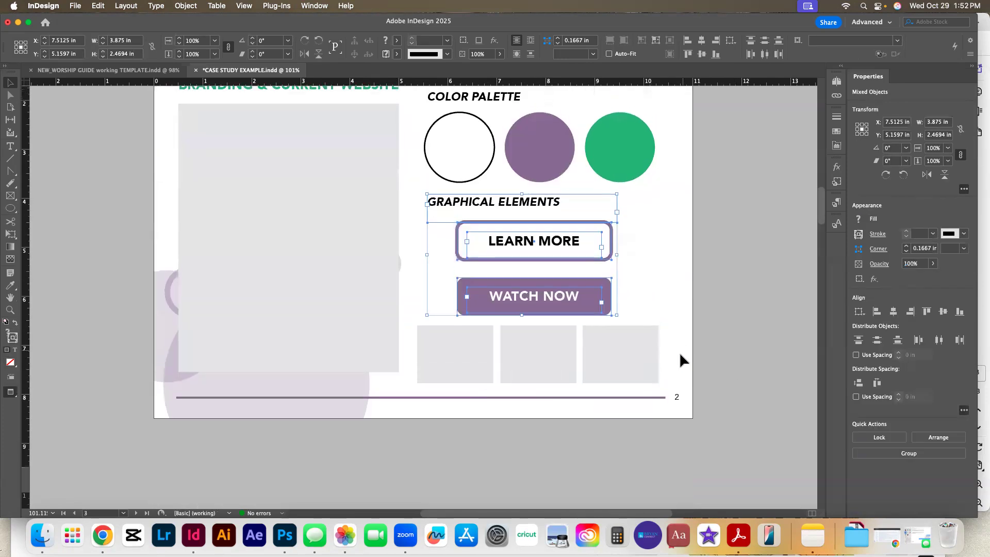
{"action": "scroll", "coordinate": [642, 376], "scroll_direction": "down", "scroll_amount": 3}
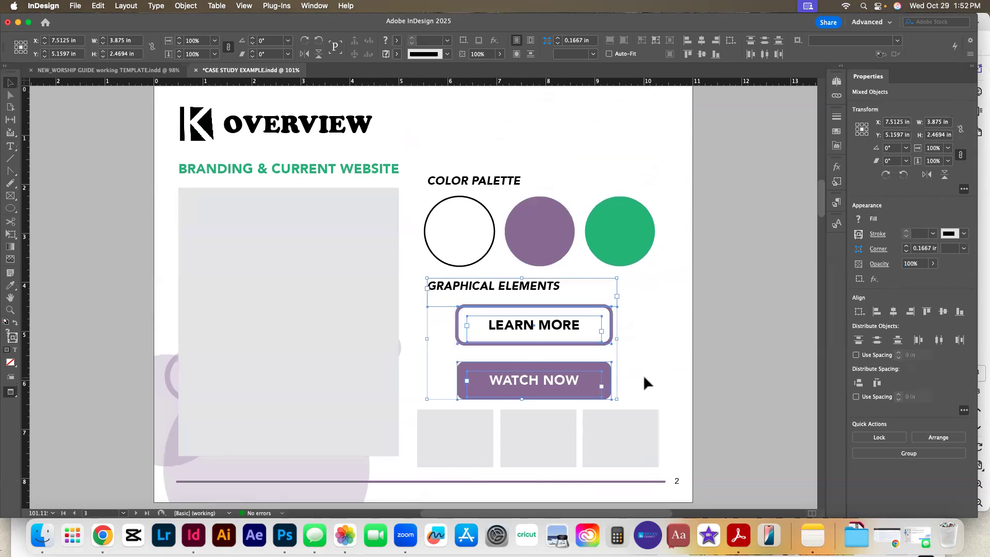
{"action": "scroll", "coordinate": [748, 333], "scroll_direction": "down", "scroll_amount": 10}
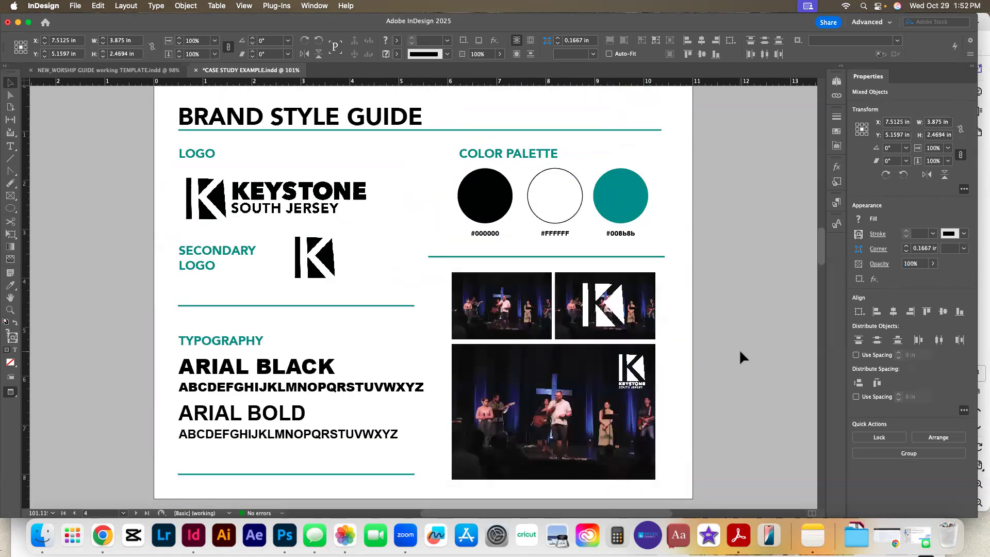
{"action": "scroll", "coordinate": [741, 357], "scroll_direction": "up", "scroll_amount": 1}
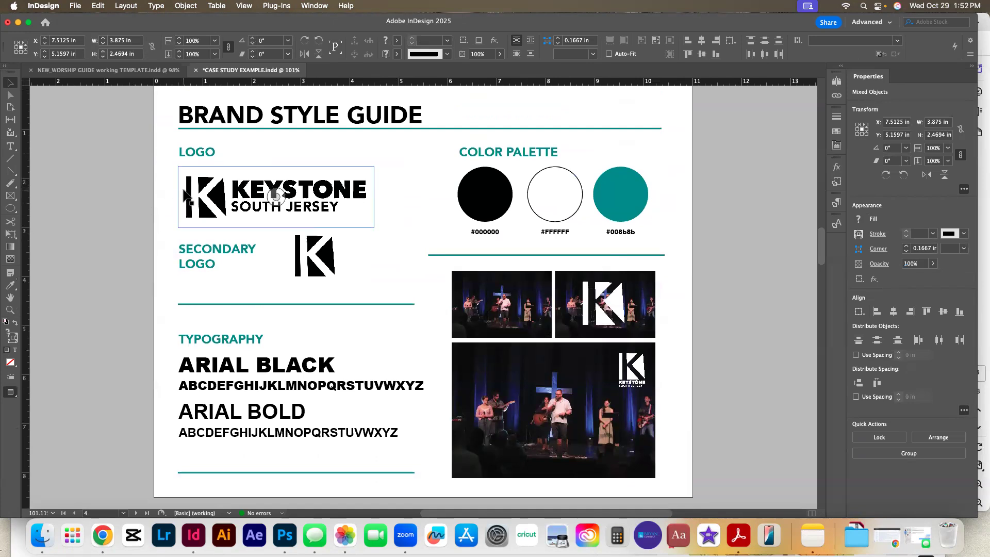
Step: Nudge the main Keystone logo slightly up and move the secondary K logo closer to its heading, at about X 2.94 in
{"action": "left_click_drag", "start_coordinate": [184, 187], "coordinate": [184, 187]}
{"action": "left_click", "coordinate": [127, 204]}
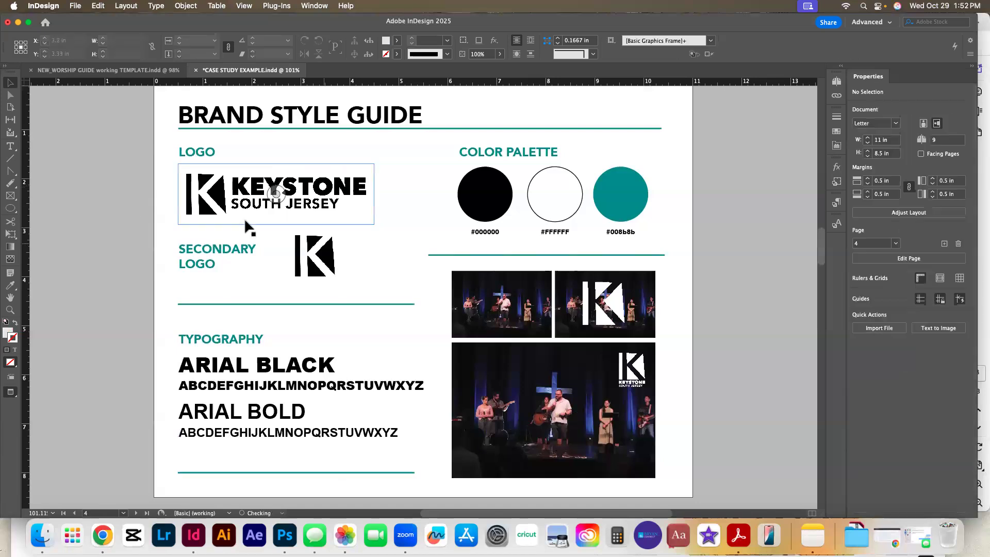
{"action": "left_click_drag", "start_coordinate": [330, 275], "coordinate": [318, 273]}
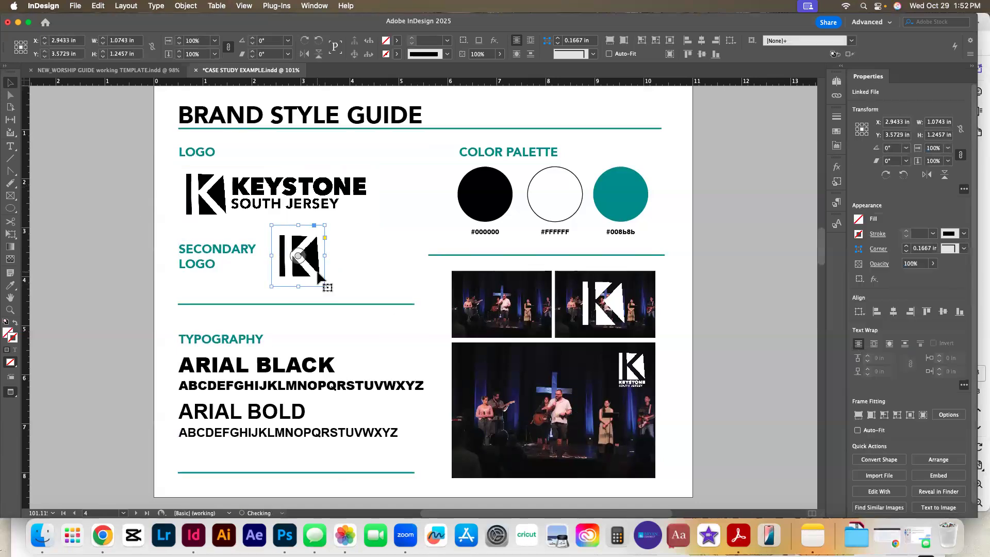
{"action": "left_click", "coordinate": [264, 261]}
Step: Draw a rectangle about 0.98 by 1.13 in beside the secondary logo and fill it with black sampled from the palette circle
{"action": "left_click_drag", "start_coordinate": [17, 211], "coordinate": [49, 215]}
{"action": "left_click_drag", "start_coordinate": [335, 231], "coordinate": [383, 286]}
{"action": "left_click", "coordinate": [10, 285]}
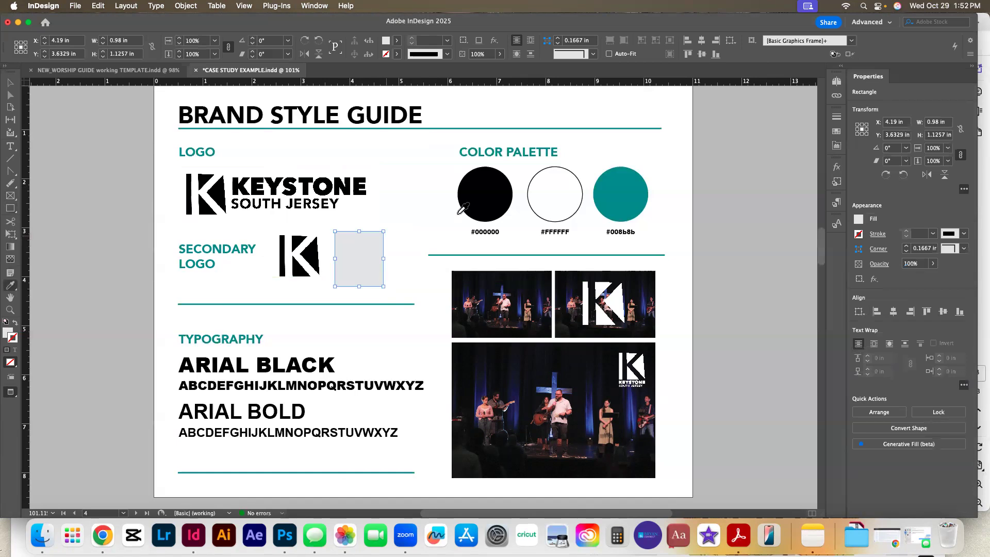
{"action": "left_click", "coordinate": [464, 206]}
{"action": "left_click", "coordinate": [10, 82]}
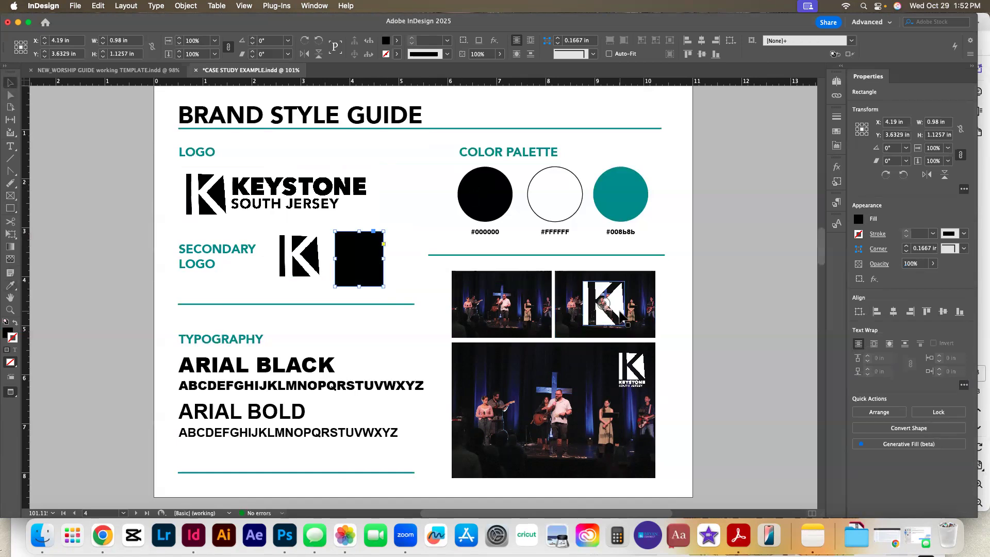
Step: Duplicate the white Keystone South Jersey logo from the large photo onto the black rectangle, bring it to the front and enlarge it
{"action": "left_click", "coordinate": [642, 371]}
{"action": "left_click_drag", "start_coordinate": [642, 371], "coordinate": [360, 261]}
{"action": "right_click", "coordinate": [358, 260]}
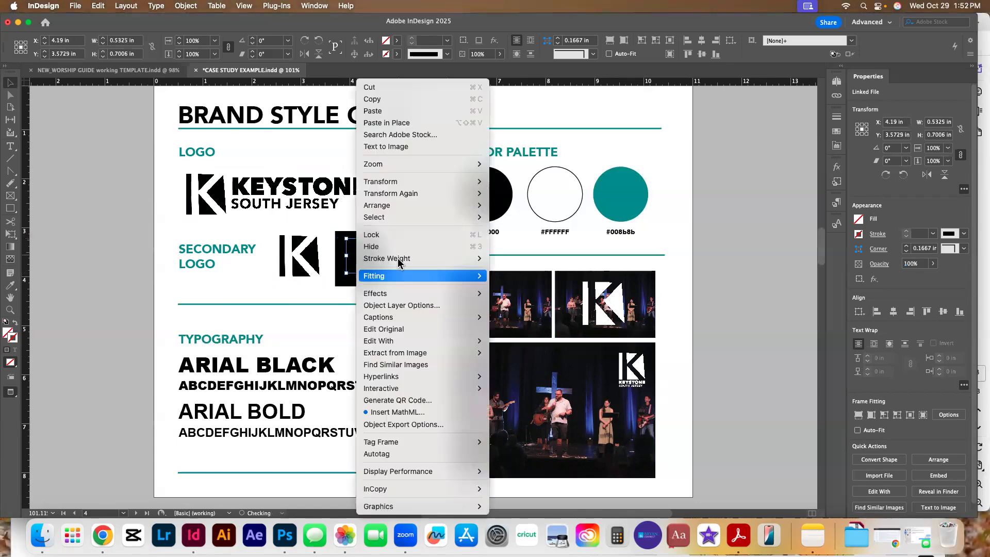
{"action": "mouse_move", "coordinate": [424, 206]}
{"action": "left_click", "coordinate": [499, 205]}
{"action": "left_click_drag", "start_coordinate": [373, 273], "coordinate": [383, 283]}
{"action": "left_click", "coordinate": [408, 281]}
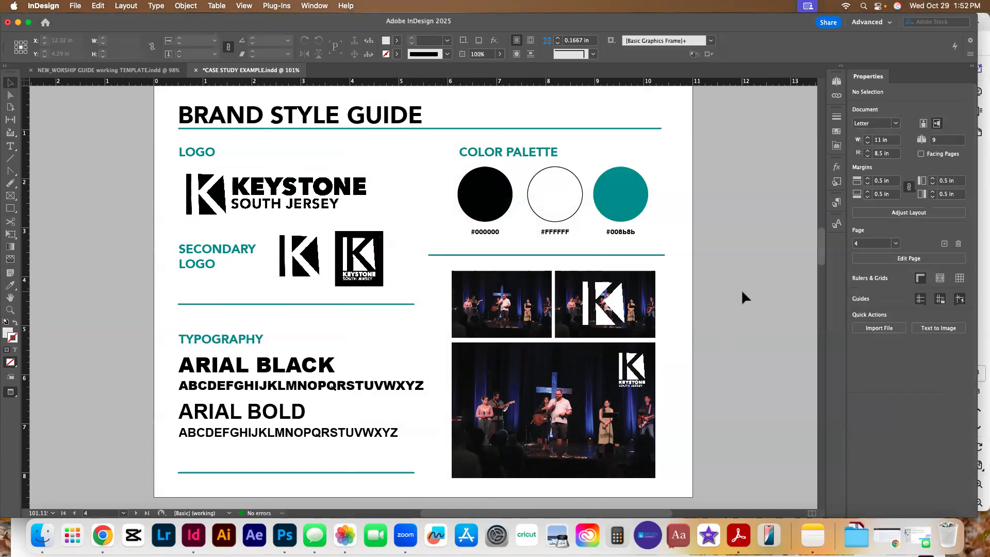
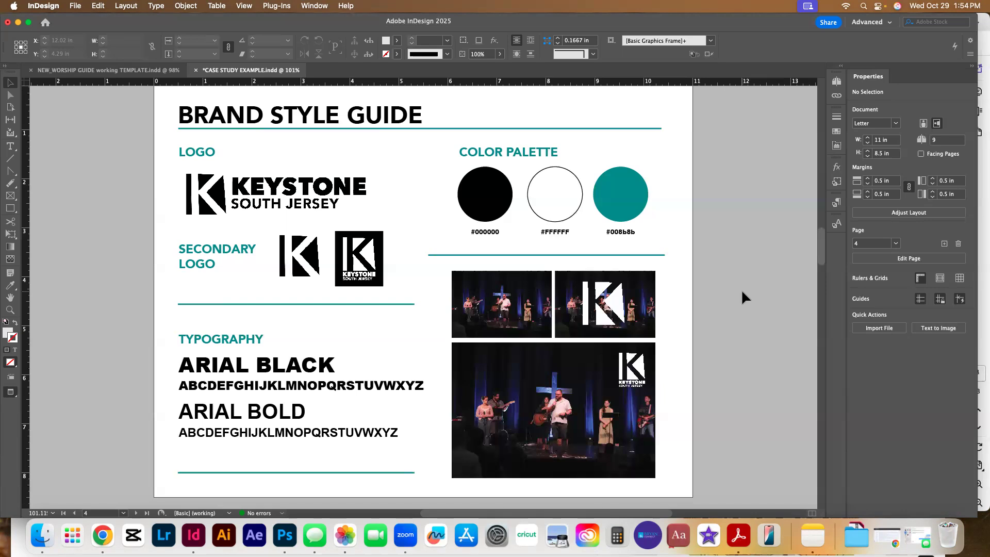
Step: Save the document and start packaging it with the iCloud Desktop as the destination
{"action": "key", "text": "super+s"}
{"action": "left_click", "coordinate": [72, 6]}
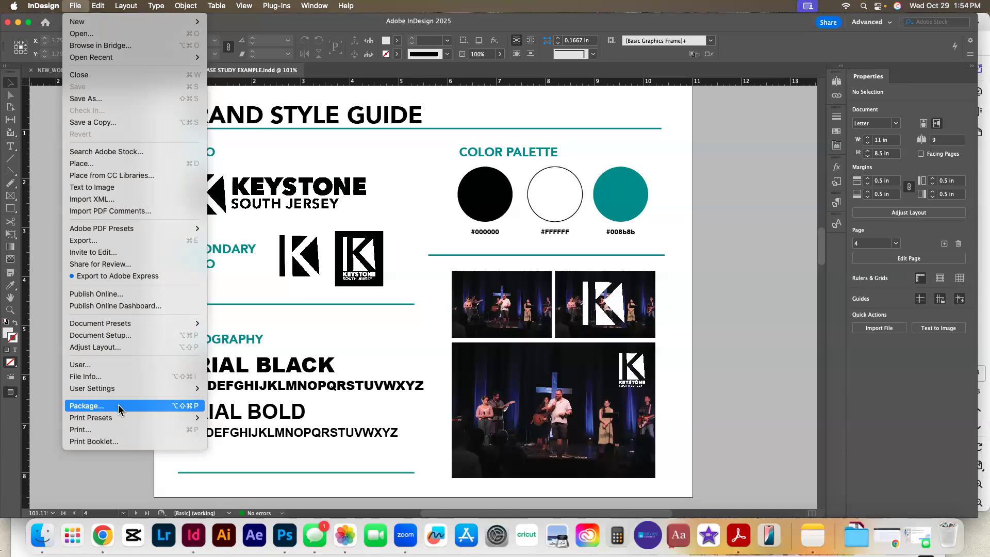
{"action": "left_click", "coordinate": [118, 407]}
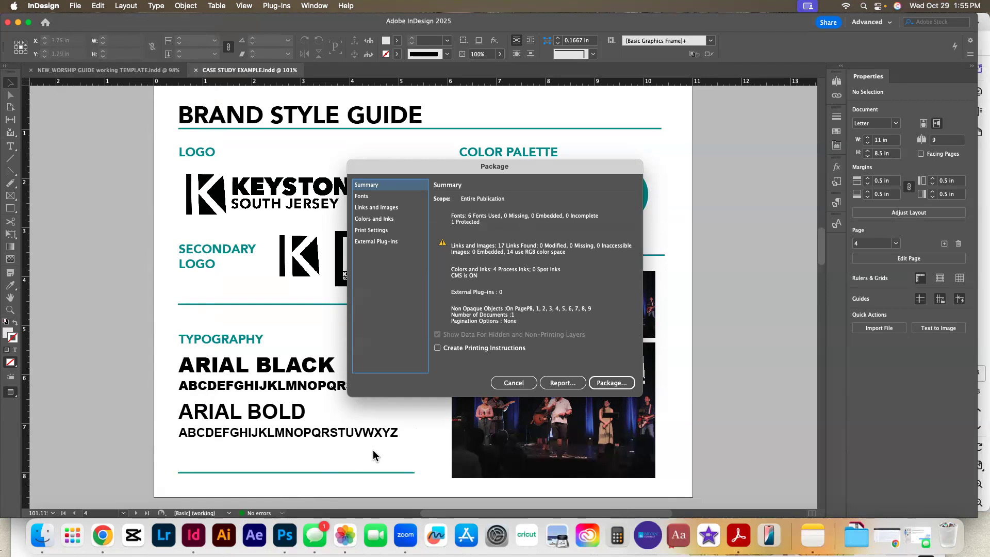
{"action": "left_click", "coordinate": [615, 385]}
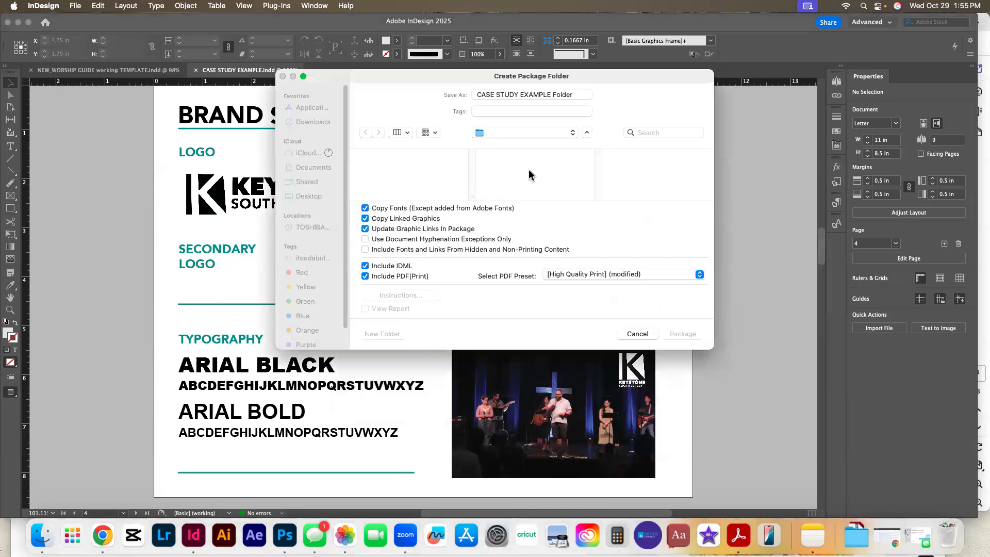
{"action": "left_click", "coordinate": [305, 197]}
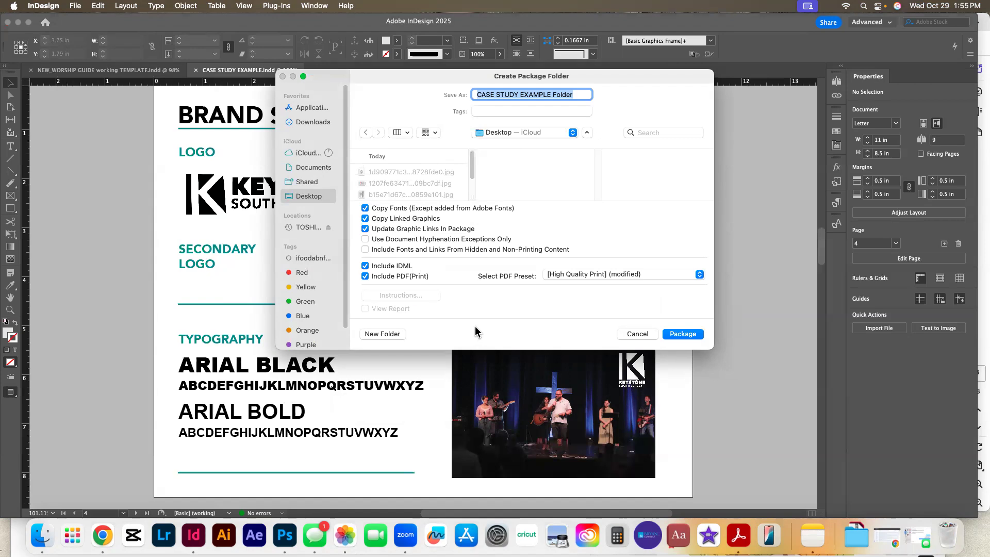
Step: Name the package folder "Brand Style Guide Example Folder", create the package, and accept the font licence notice with "Don't show again" enabled
{"action": "left_click", "coordinate": [552, 95]}
{"action": "left_click_drag", "start_coordinate": [553, 95], "coordinate": [469, 89]}
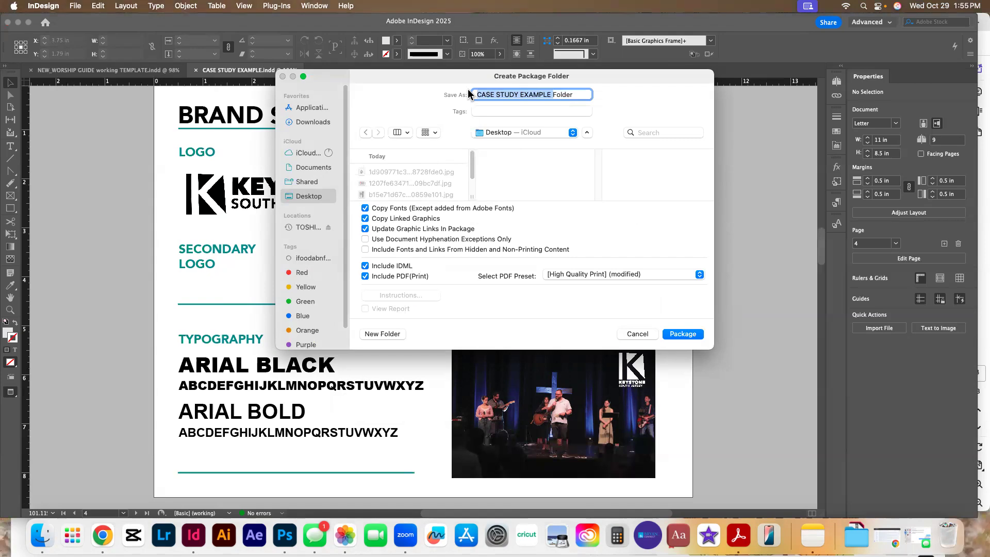
{"action": "type", "text": "Brad"}
{"action": "key", "text": "BackSpace"}
{"action": "type", "text": "nd Style "}
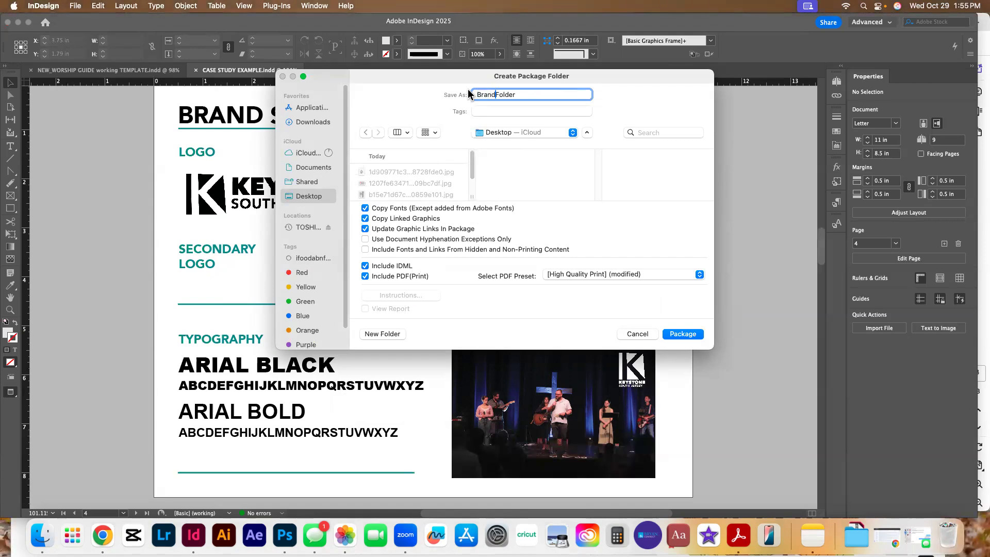
{"action": "type", "text": "Guide "}
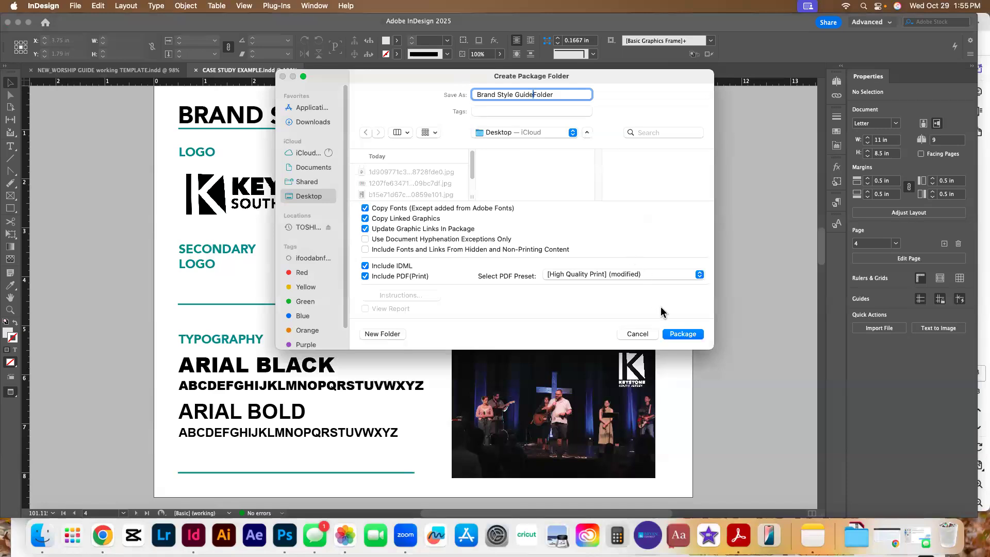
{"action": "type", "text": "Example"}
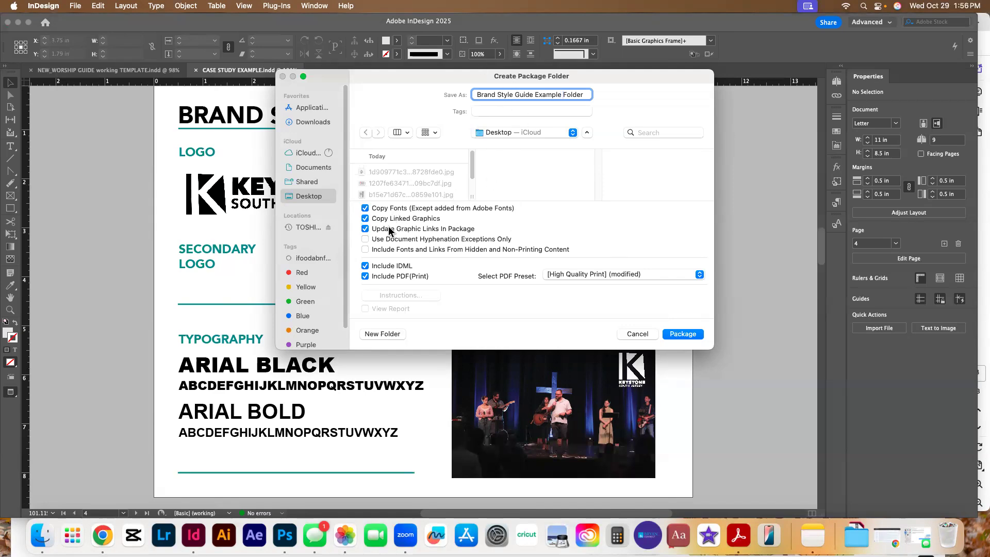
{"action": "left_click", "coordinate": [669, 338]}
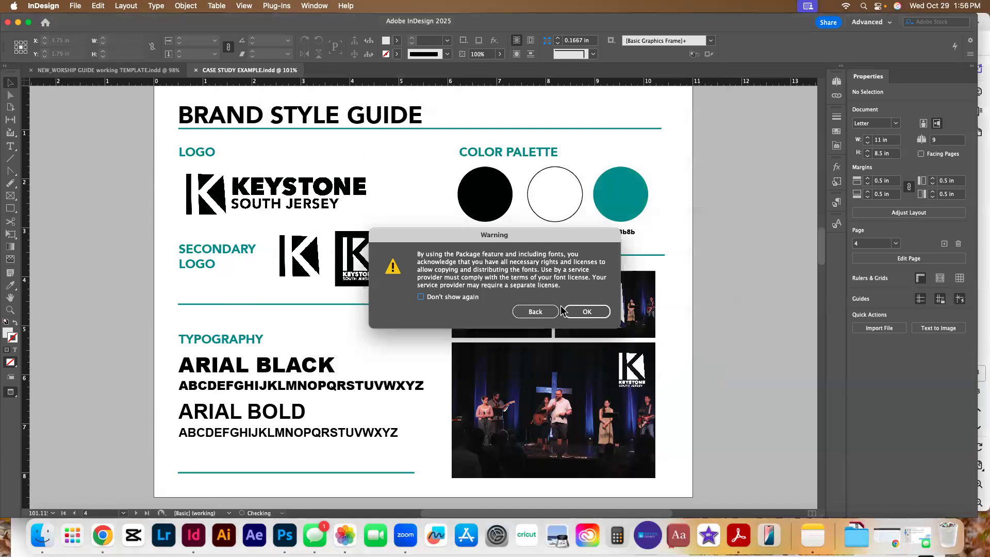
{"action": "left_click", "coordinate": [421, 298]}
{"action": "left_click", "coordinate": [586, 312]}
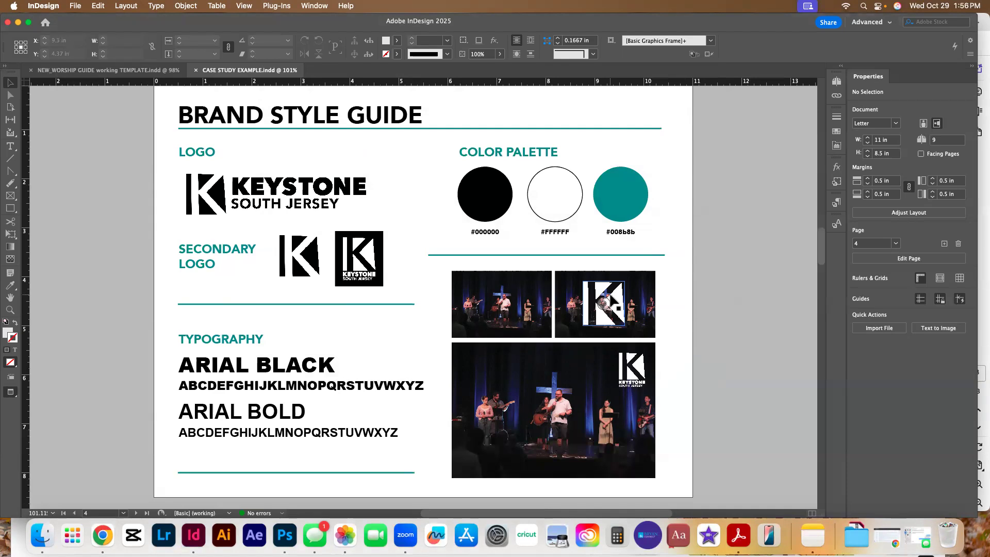
Step: Switch to Finder and inspect the packaged folder on the Desktop, including its IDML, INDD and PDF files, Document fonts and Links
{"action": "left_click", "coordinate": [42, 535]}
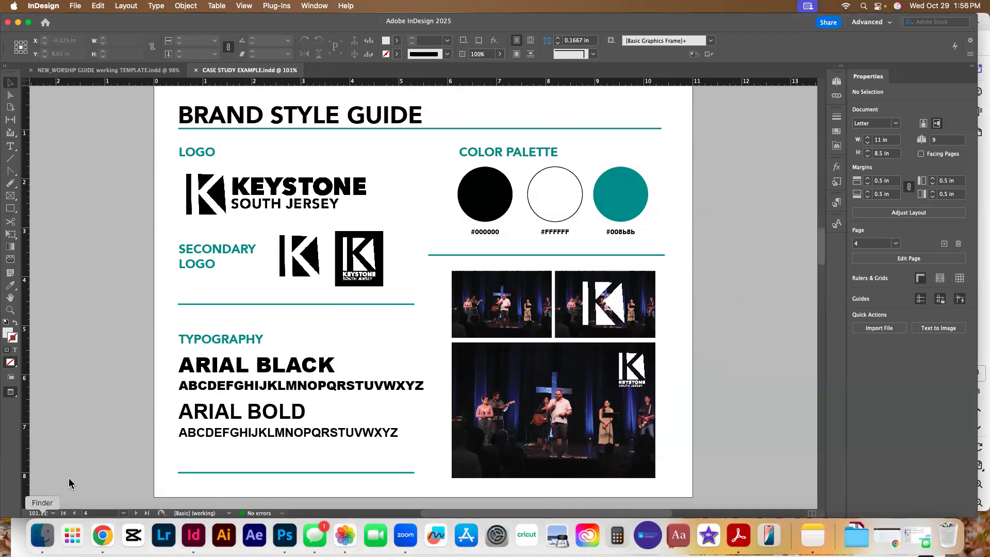
{"action": "left_click", "coordinate": [311, 342]}
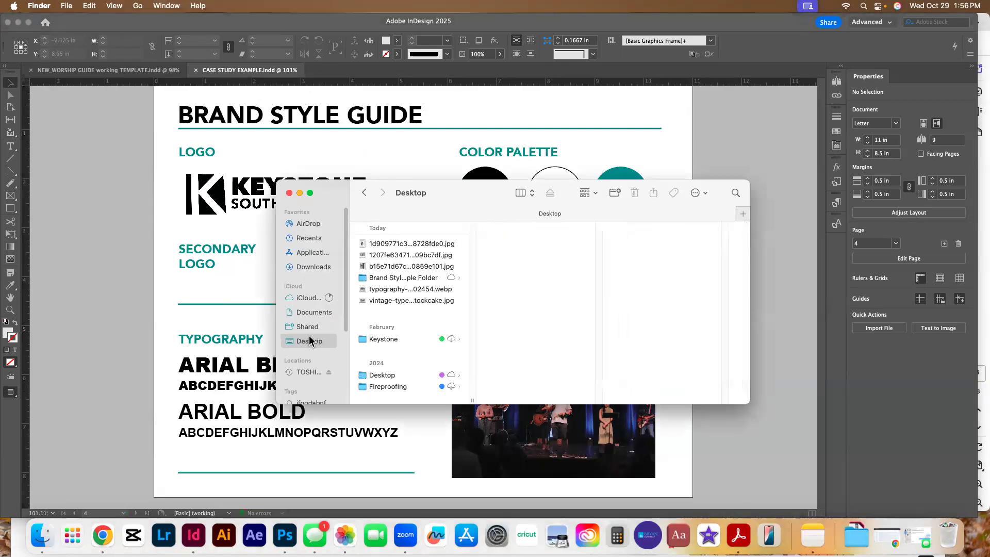
{"action": "left_click", "coordinate": [397, 268]}
{"action": "left_click", "coordinate": [393, 278]}
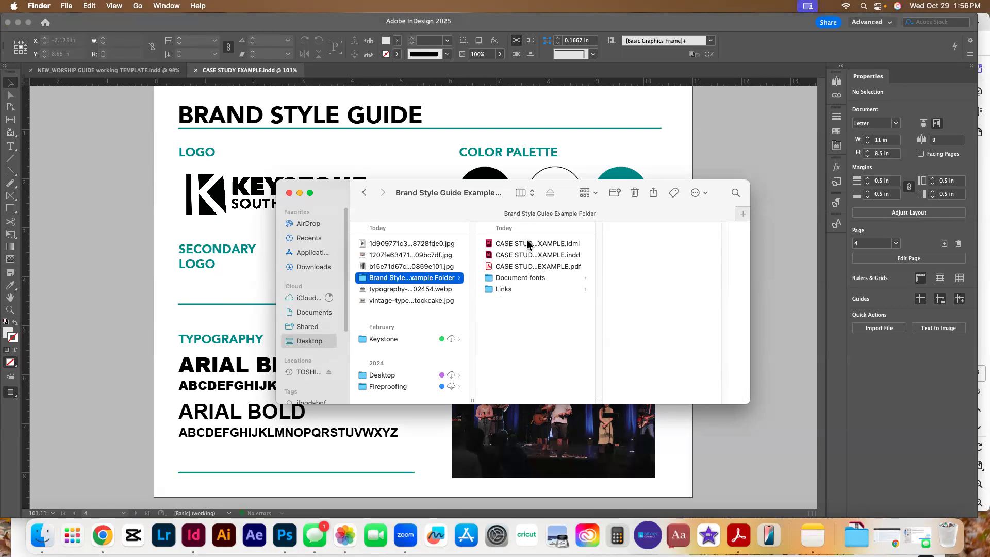
{"action": "left_click", "coordinate": [546, 254]}
{"action": "left_click", "coordinate": [536, 244]}
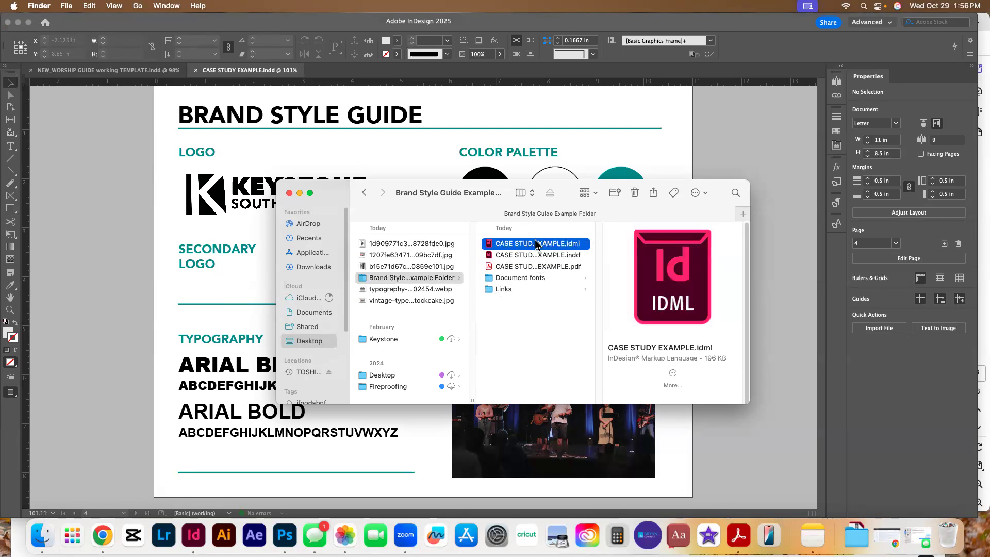
{"action": "left_click", "coordinate": [525, 265]}
{"action": "left_click", "coordinate": [552, 272]}
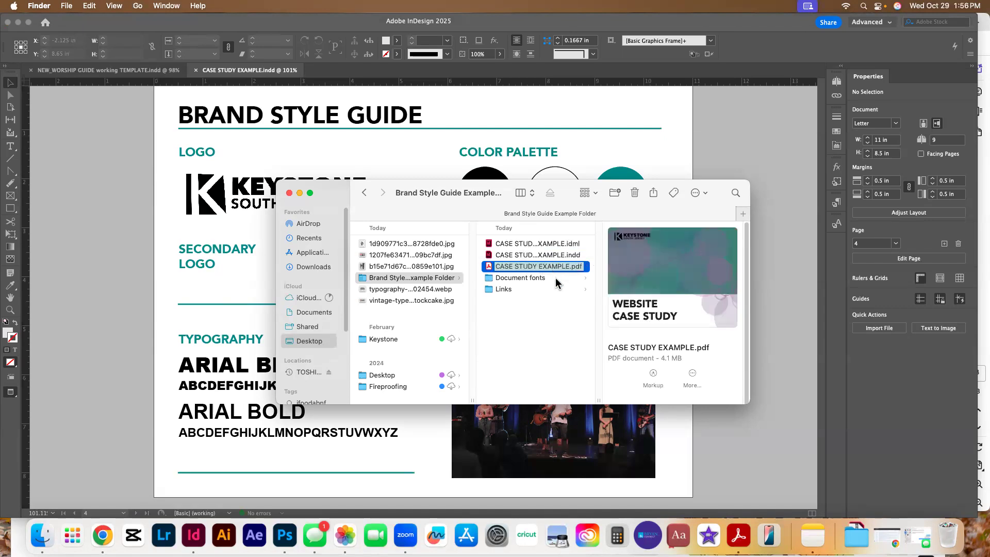
{"action": "left_click", "coordinate": [555, 278]}
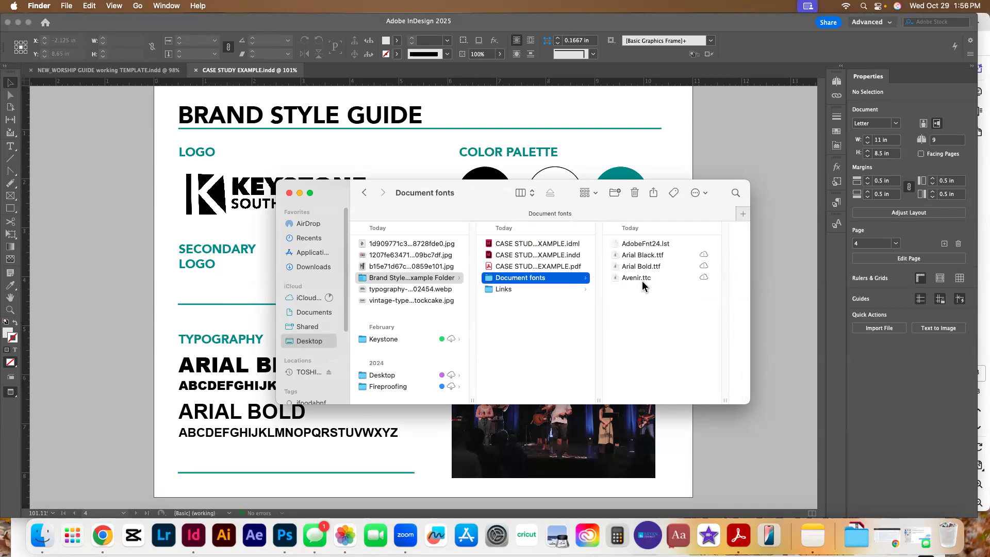
{"action": "left_click", "coordinate": [520, 290]}
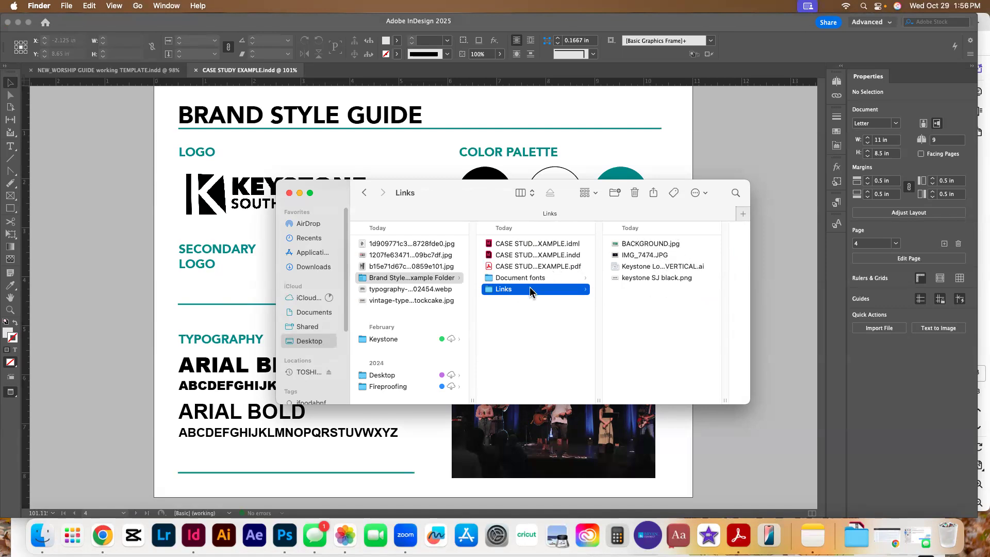
Step: Compress the Brand Style Guide Example Folder into a ZIP archive and select the archive
{"action": "left_click", "coordinate": [437, 278]}
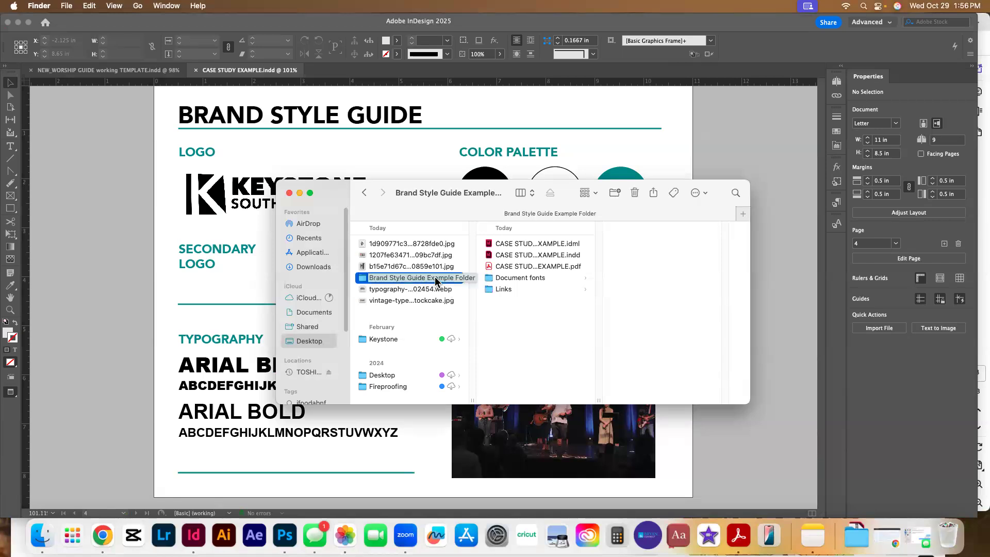
{"action": "right_click", "coordinate": [437, 278]}
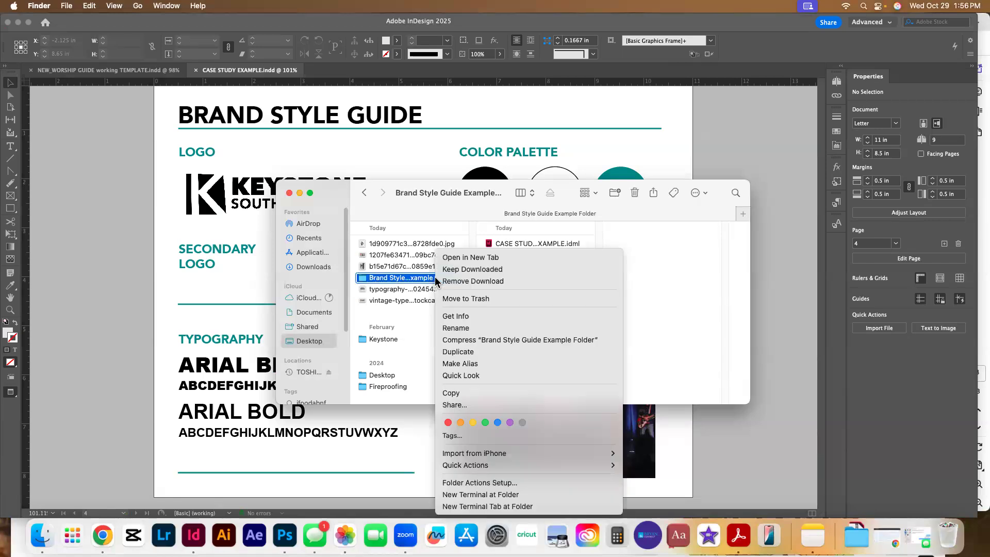
{"action": "left_click", "coordinate": [479, 340]}
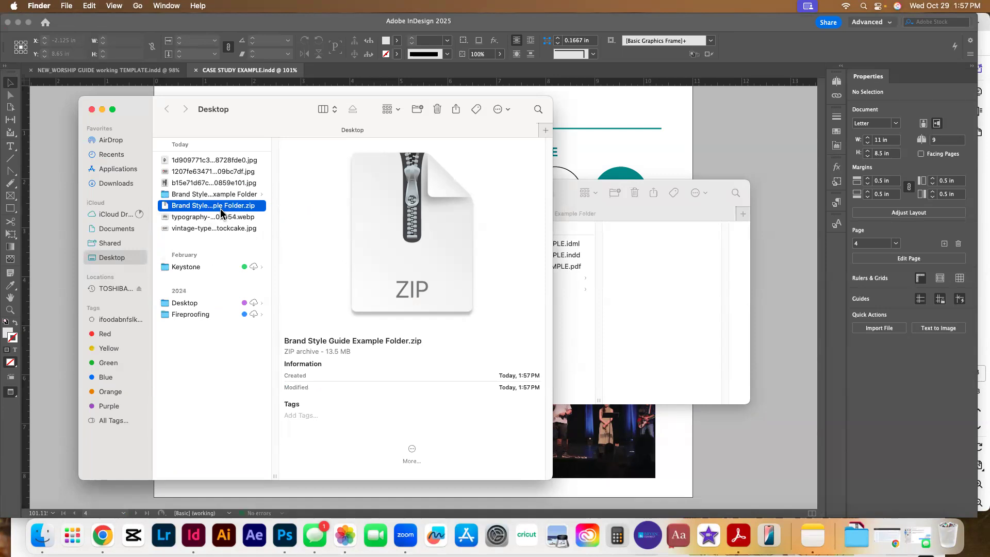
{"action": "left_click_drag", "start_coordinate": [220, 208], "coordinate": [248, 204]}
Step: Open the packaged CASE STUDY EXAMPLE.pdf in Acrobat and review its Brand Style Guide page in a widened window
{"action": "left_click", "coordinate": [568, 316]}
{"action": "left_click", "coordinate": [513, 266]}
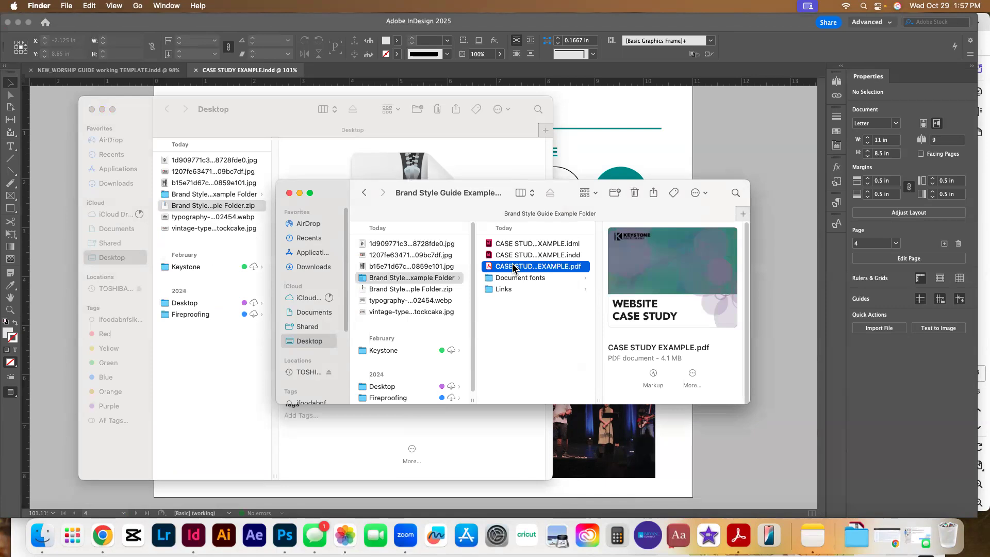
{"action": "double_click", "coordinate": [513, 266]}
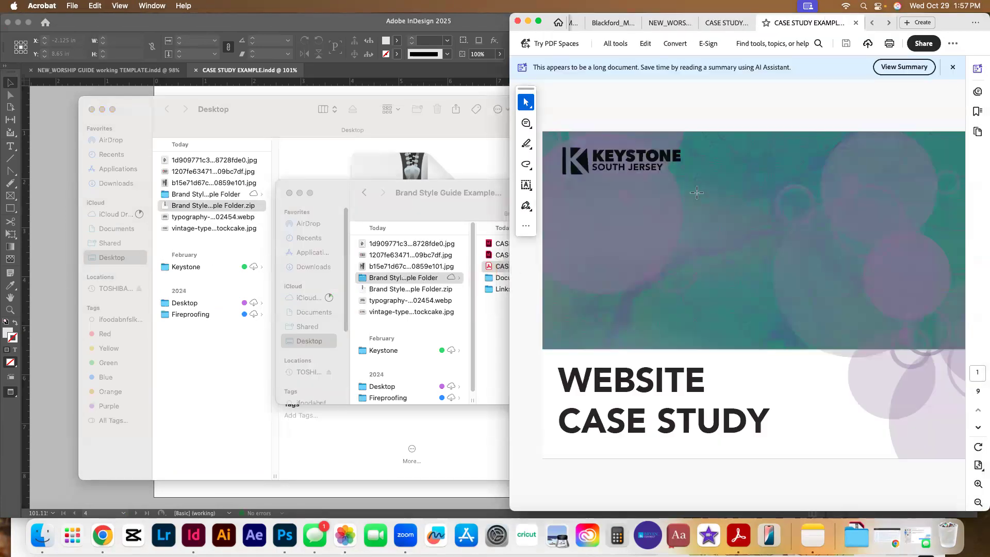
{"action": "left_click_drag", "start_coordinate": [944, 22], "coordinate": [552, 22]}
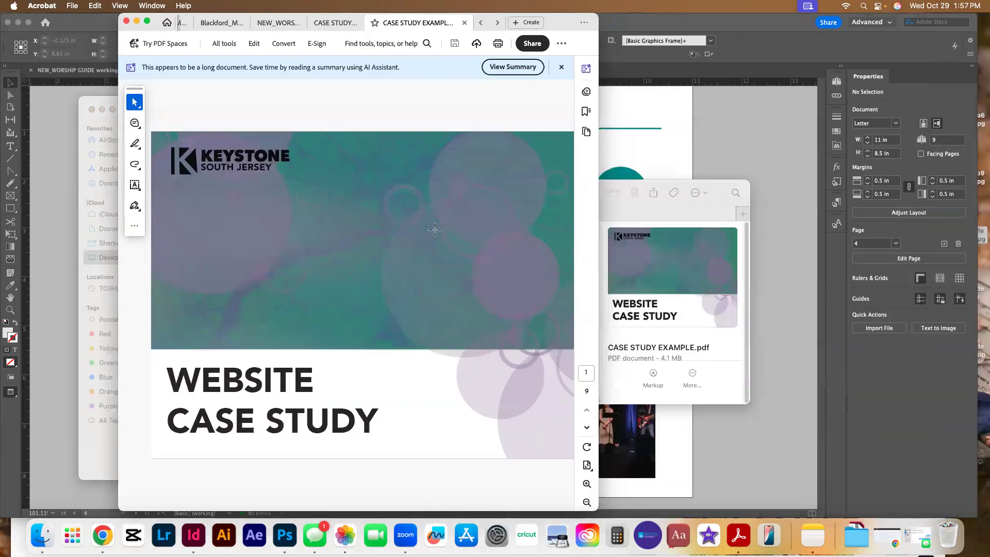
{"action": "scroll", "coordinate": [458, 262], "scroll_direction": "down", "scroll_amount": 5}
{"action": "scroll", "coordinate": [459, 262], "scroll_direction": "down", "scroll_amount": 8}
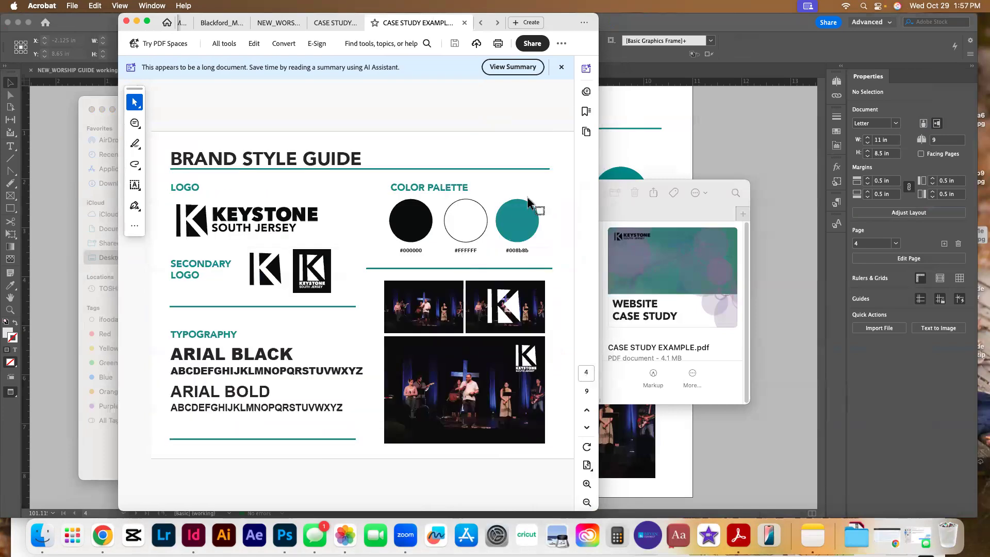
{"action": "left_click_drag", "start_coordinate": [599, 188], "coordinate": [850, 200]}
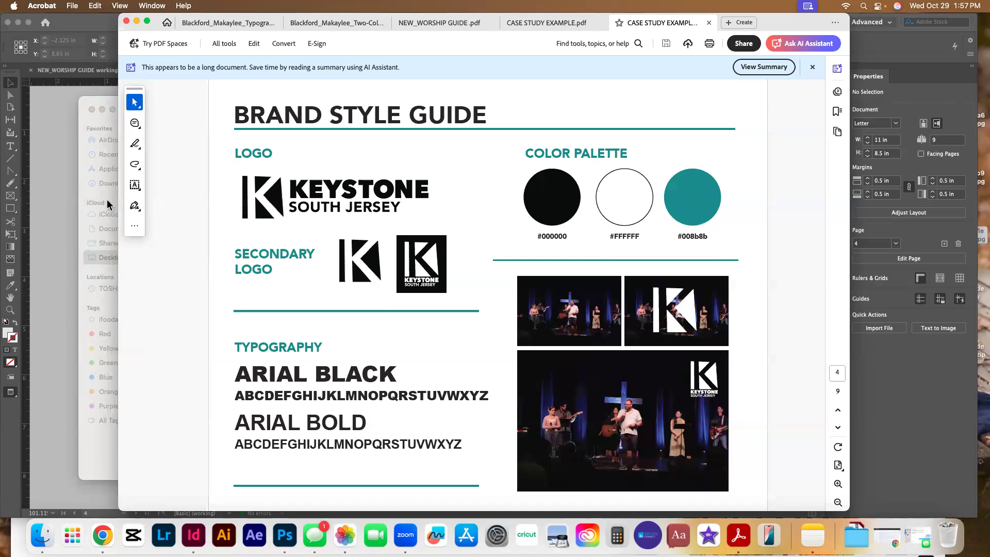
Step: Return to InDesign and set up an export in Adobe PDF (Print) format named "Brand Style Guide Example"
{"action": "left_click", "coordinate": [60, 248]}
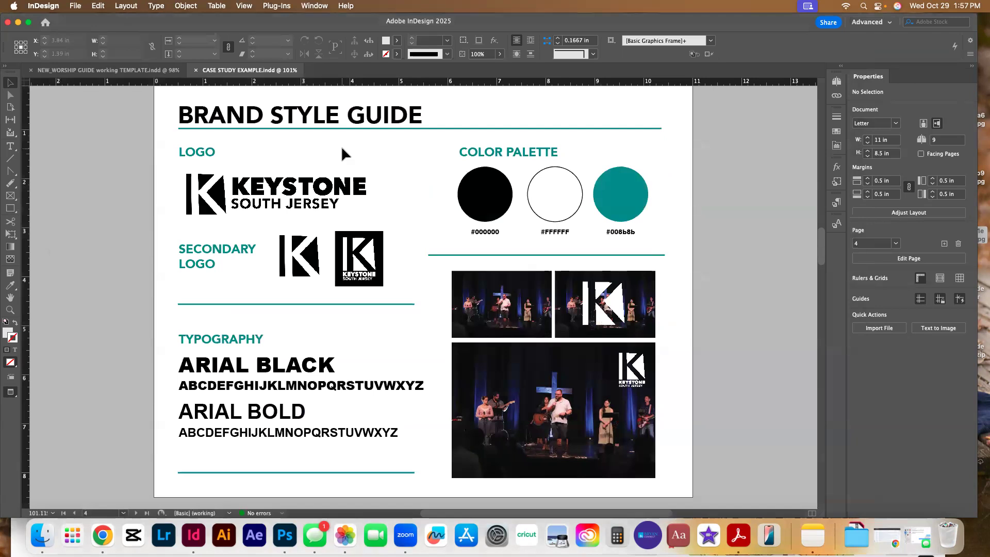
{"action": "key", "text": "super+e"}
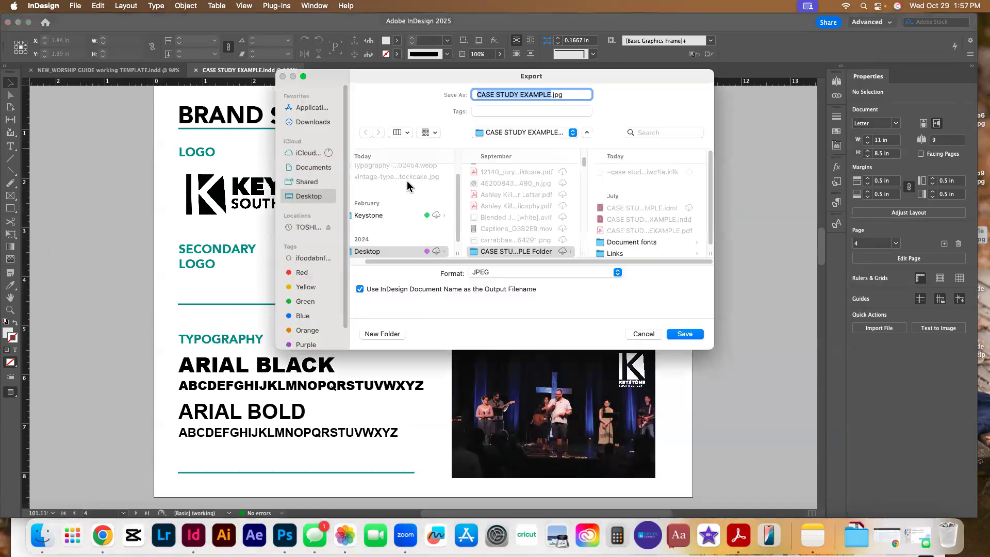
{"action": "left_click", "coordinate": [522, 274]}
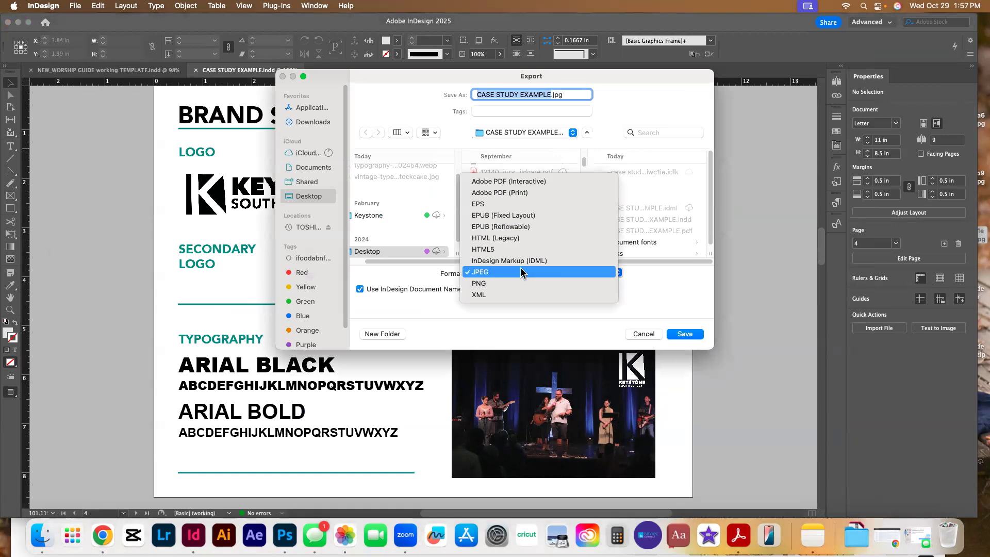
{"action": "left_click", "coordinate": [534, 193]}
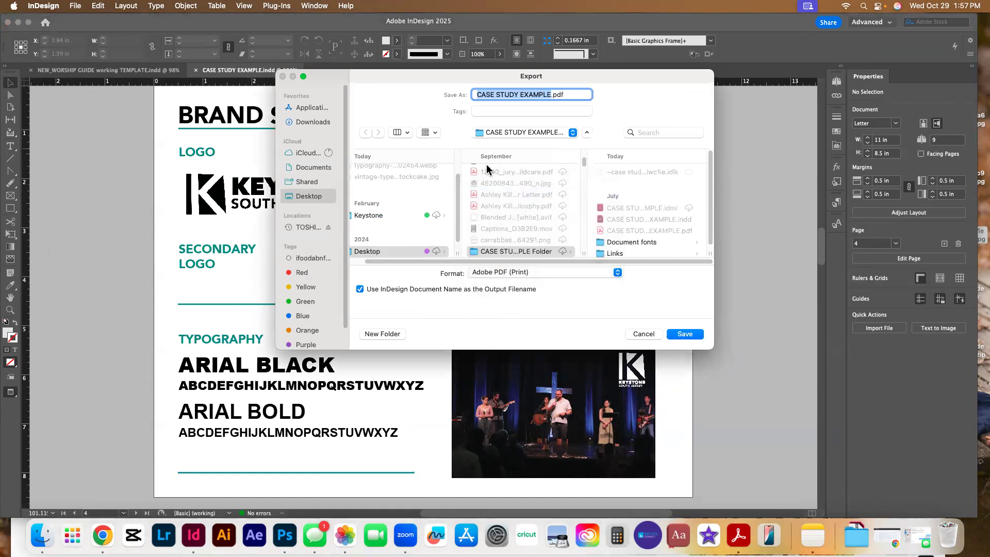
{"action": "left_click", "coordinate": [550, 94]}
{"action": "left_click_drag", "start_coordinate": [550, 94], "coordinate": [474, 91]}
{"action": "type", "text": "Brand Style Guide Example"}
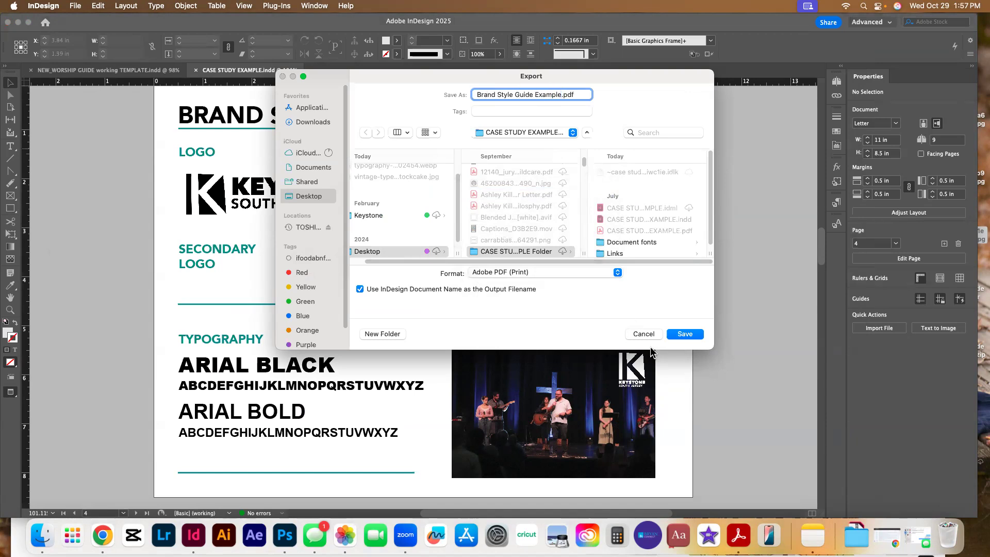
{"action": "left_click", "coordinate": [686, 334]}
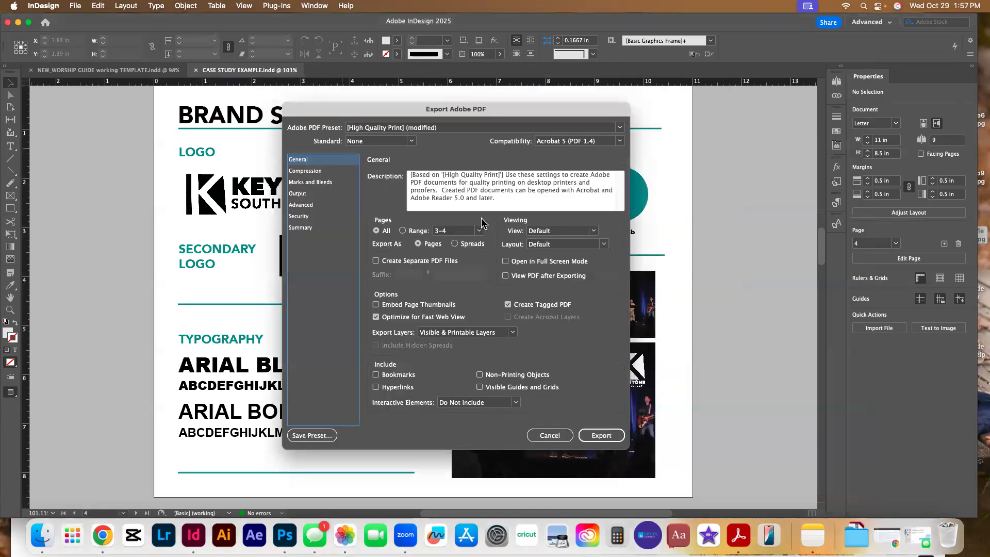
Step: Restrict the PDF export range to page 4 and export the style guide
{"action": "left_click", "coordinate": [447, 231]}
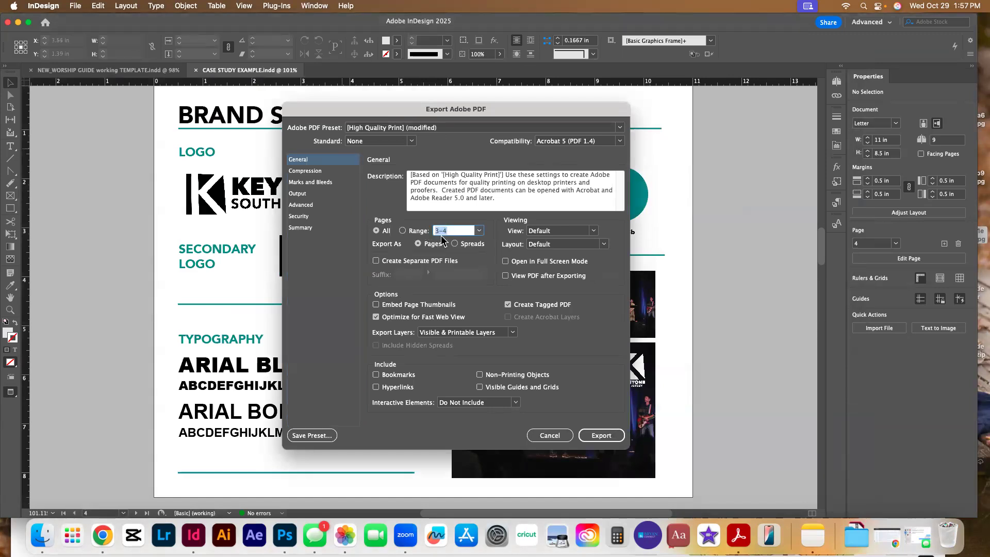
{"action": "type", "text": "4"}
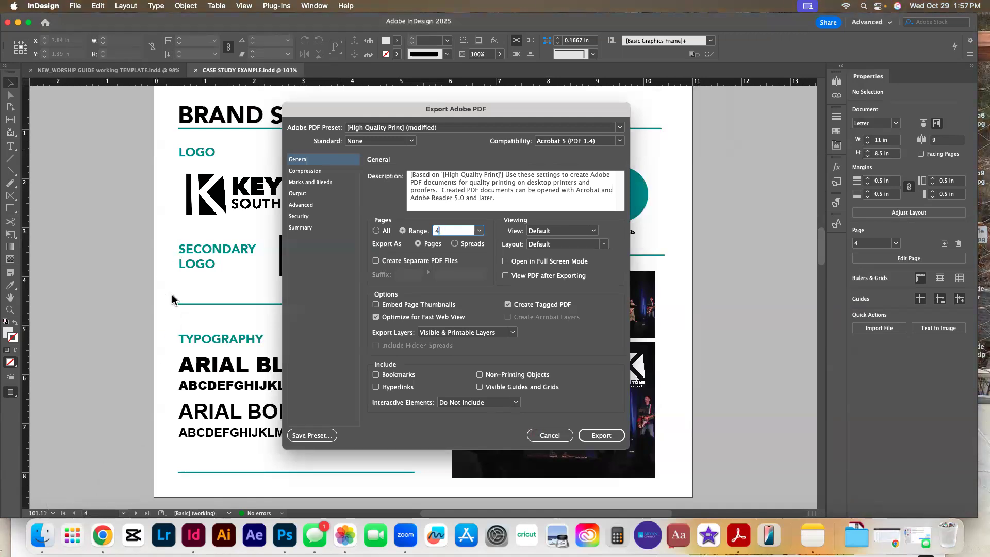
{"action": "left_click", "coordinate": [613, 437]}
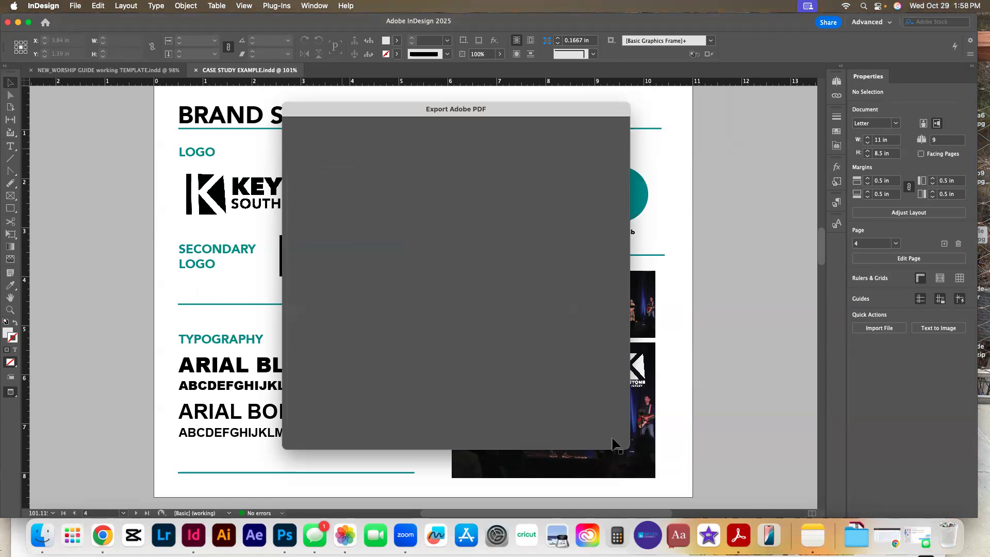
Step: Switch to Finder and look for the exported style guide PDF on the Desktop and in the Brand Style Guide Example Folder
{"action": "left_click", "coordinate": [41, 534]}
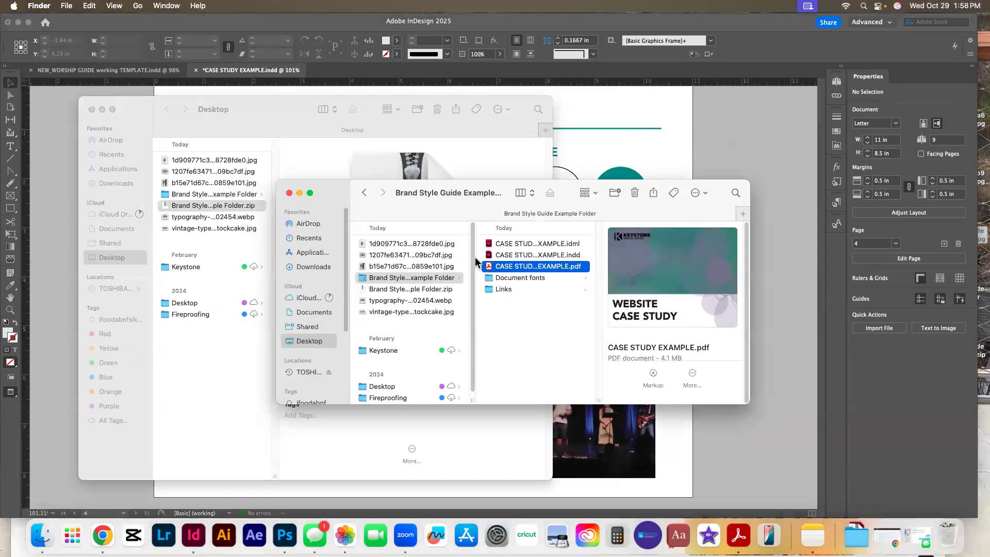
{"action": "left_click", "coordinate": [428, 279]}
{"action": "left_click", "coordinate": [761, 330]}
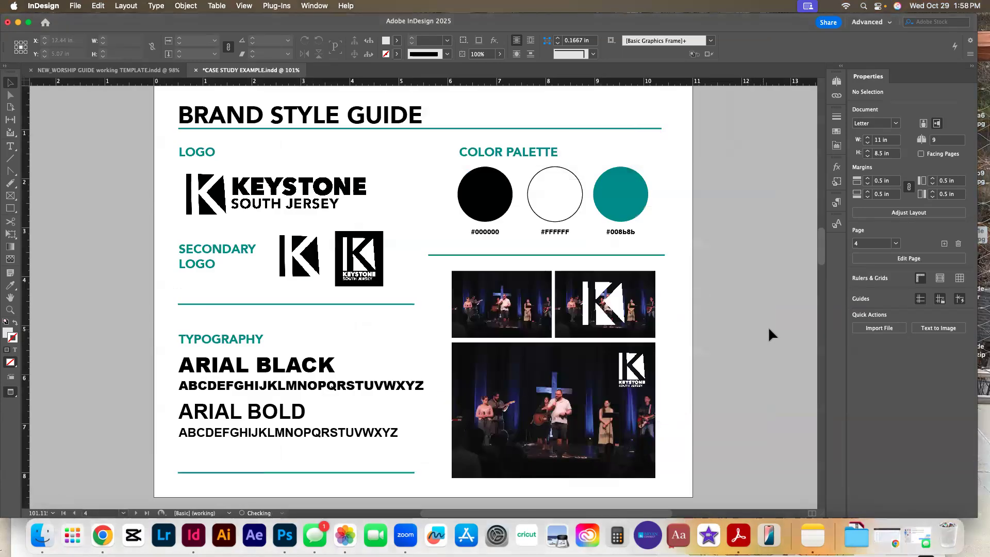
{"action": "left_click", "coordinate": [42, 534]}
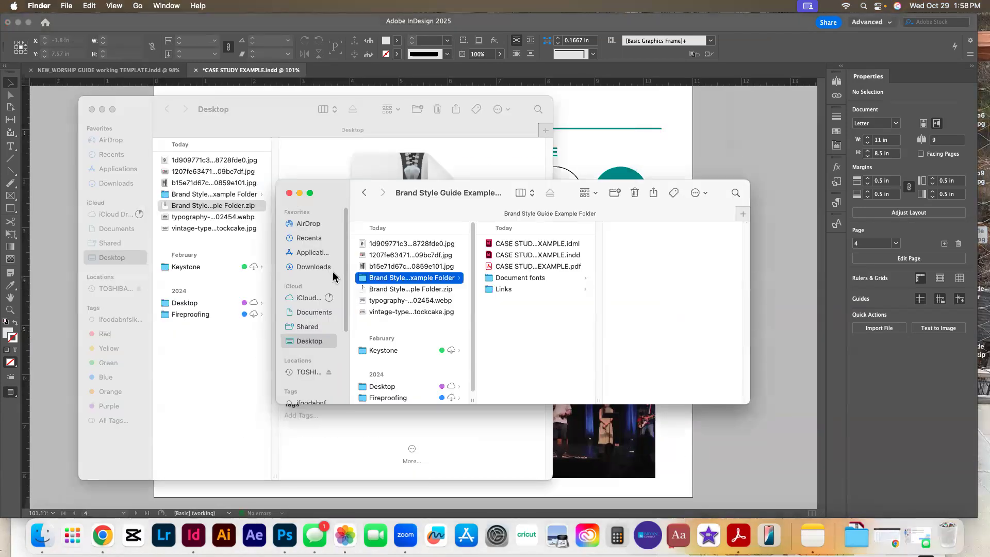
{"action": "left_click", "coordinate": [315, 344]}
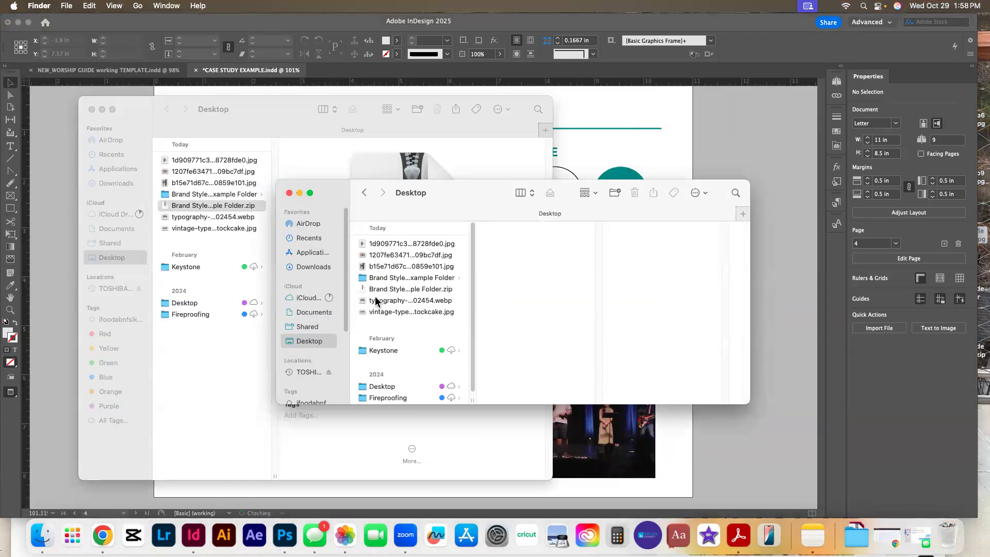
{"action": "left_click", "coordinate": [387, 282]}
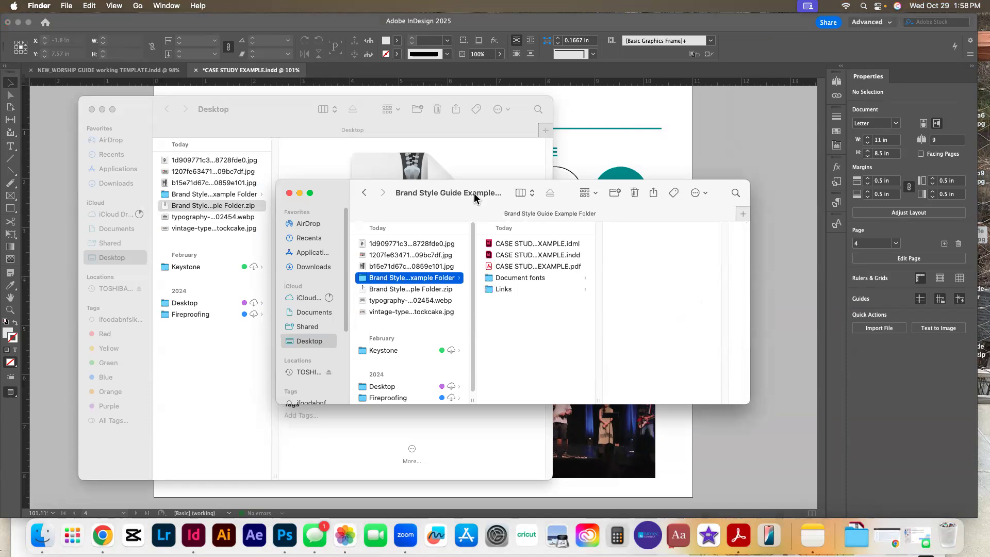
{"action": "left_click", "coordinate": [532, 195]}
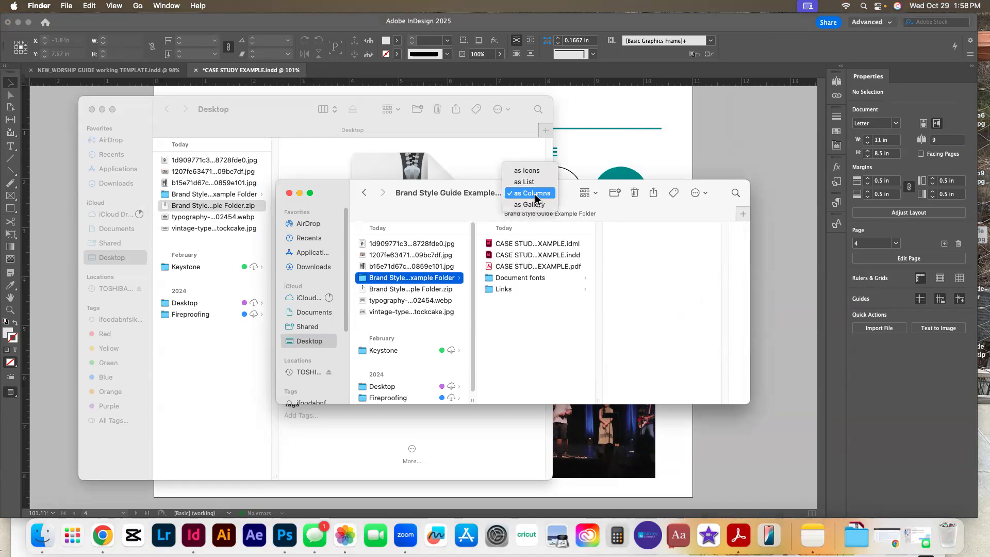
{"action": "left_click", "coordinate": [534, 198]}
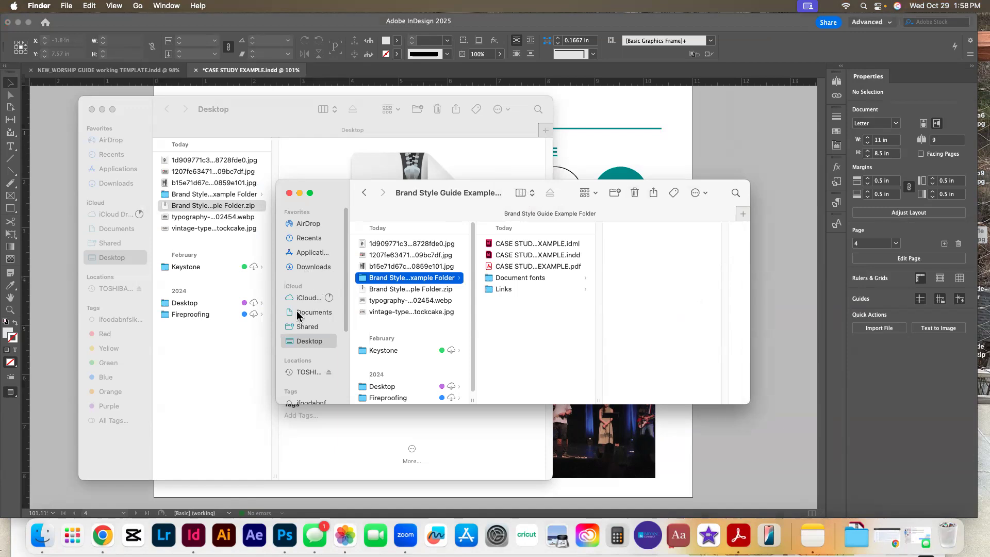
{"action": "left_click", "coordinate": [235, 208]}
{"action": "left_click", "coordinate": [240, 194]}
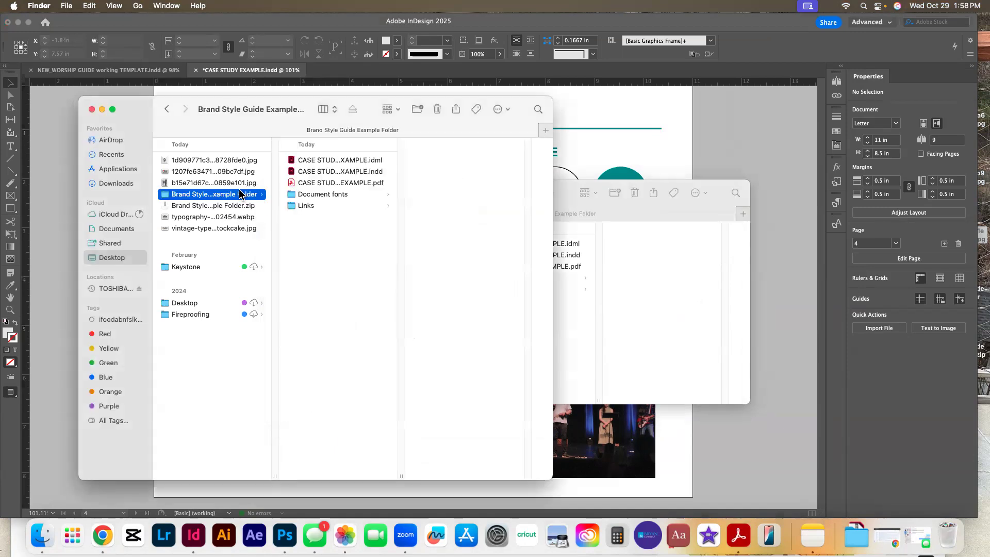
Step: Find Brand Style Guide Example.pdf in the CASE STUDY EXAMPLE Folder within the nested Desktop folder, review it in Acrobat, and return to InDesign
{"action": "left_click", "coordinate": [651, 274]}
{"action": "left_click", "coordinate": [309, 342]}
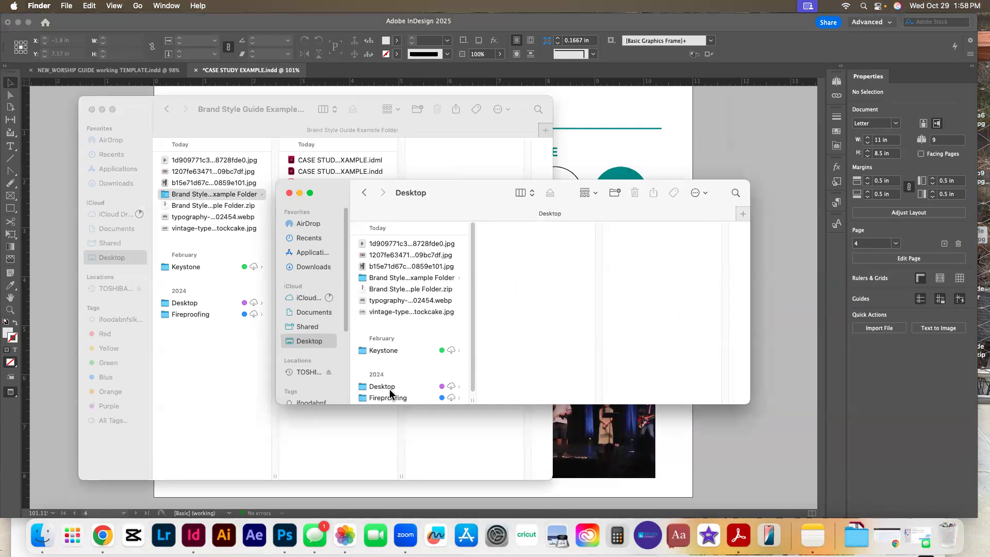
{"action": "left_click", "coordinate": [384, 387]}
{"action": "scroll", "coordinate": [550, 352], "scroll_direction": "down", "scroll_amount": 2}
{"action": "scroll", "coordinate": [550, 352], "scroll_direction": "down", "scroll_amount": 5}
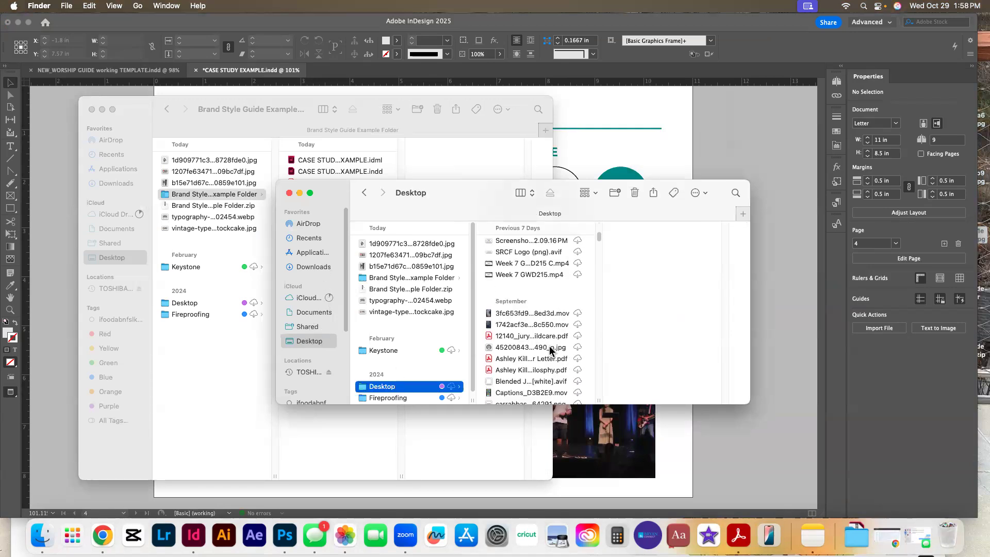
{"action": "left_click", "coordinate": [521, 330]}
{"action": "left_click", "coordinate": [664, 256]}
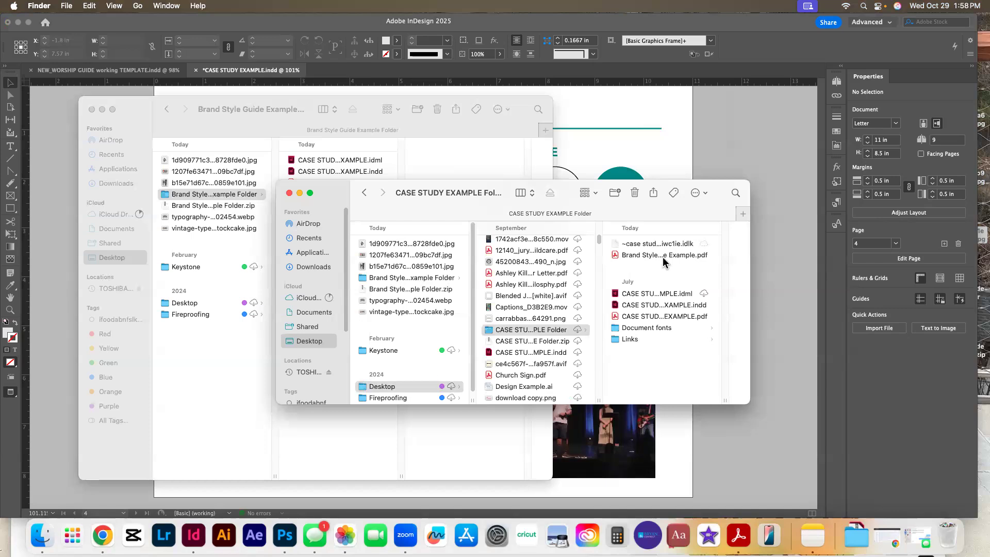
{"action": "double_click", "coordinate": [528, 256]}
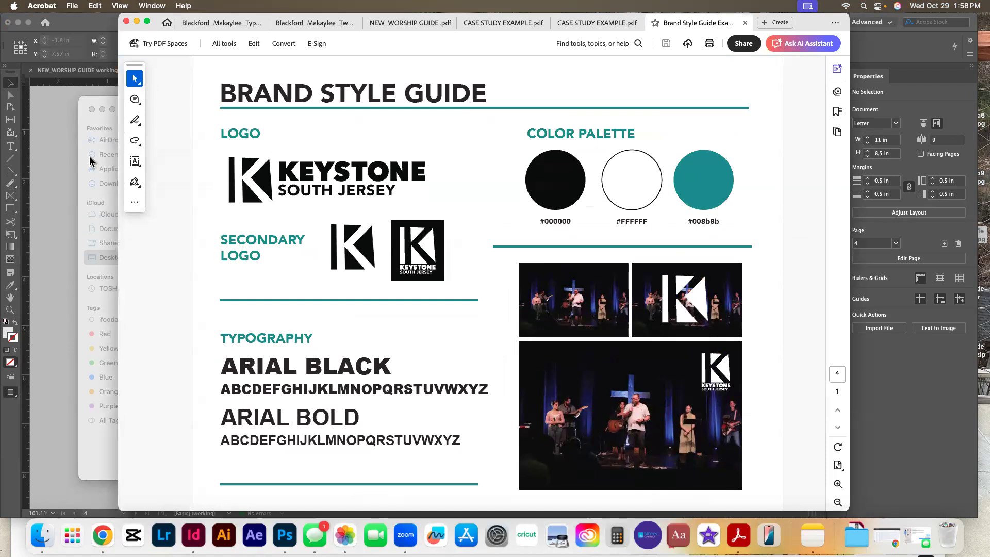
{"action": "left_click", "coordinate": [77, 141]}
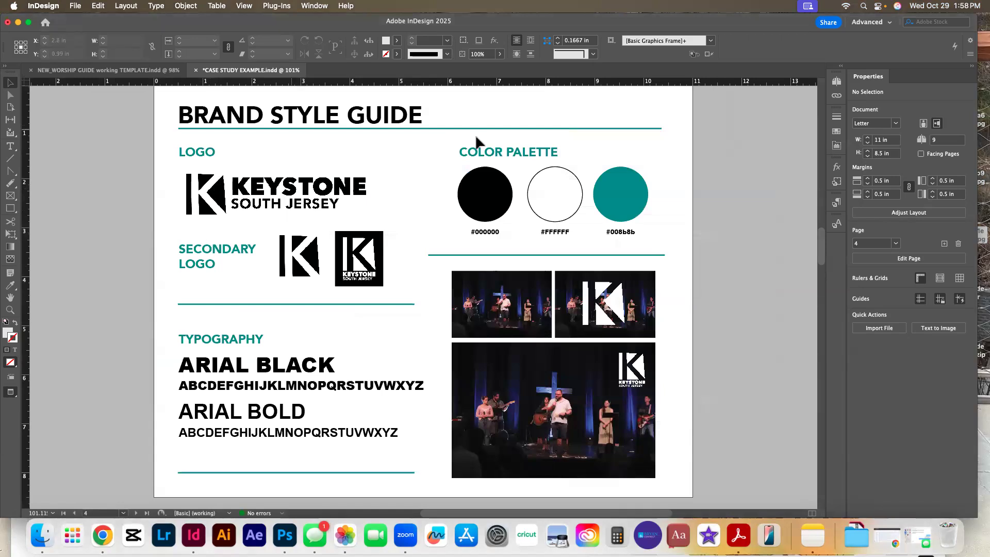
Step: Switch to Finder and review the packaged folder's Links, Document fonts, PDF, INDD and IDML files
{"action": "left_click", "coordinate": [40, 539]}
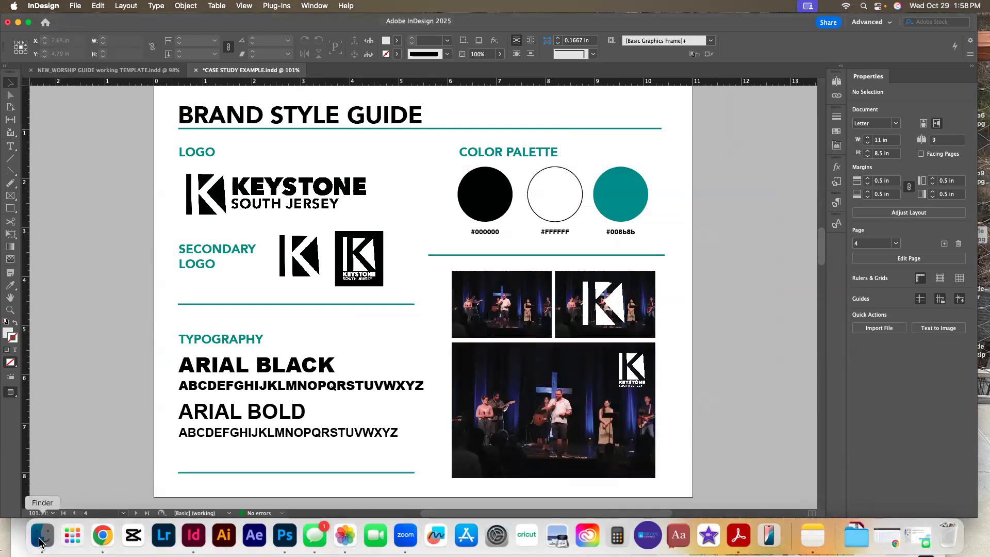
{"action": "left_click", "coordinate": [252, 365]}
{"action": "left_click", "coordinate": [310, 205]}
{"action": "left_click", "coordinate": [326, 194]}
{"action": "left_click", "coordinate": [328, 205]}
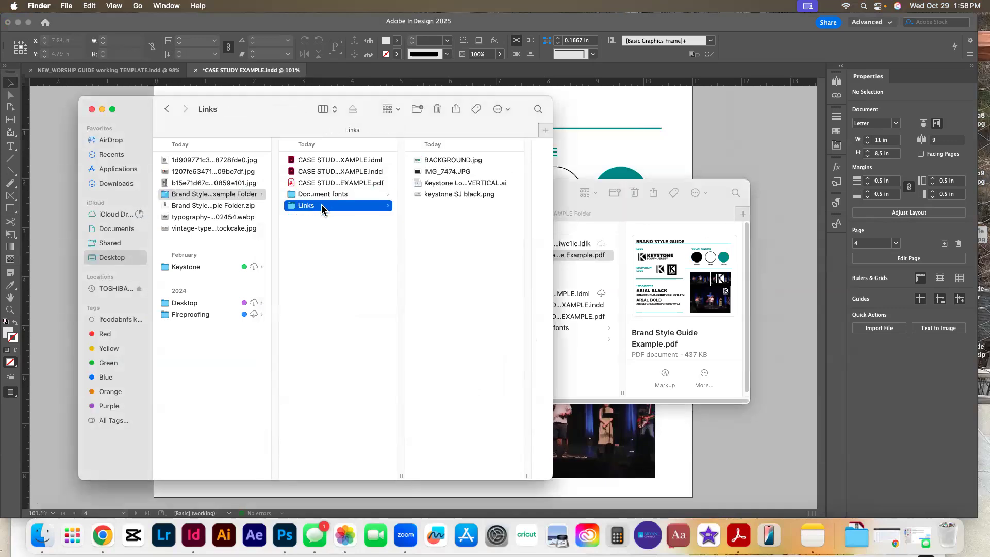
{"action": "left_click", "coordinate": [355, 184]}
{"action": "left_click", "coordinate": [343, 173]}
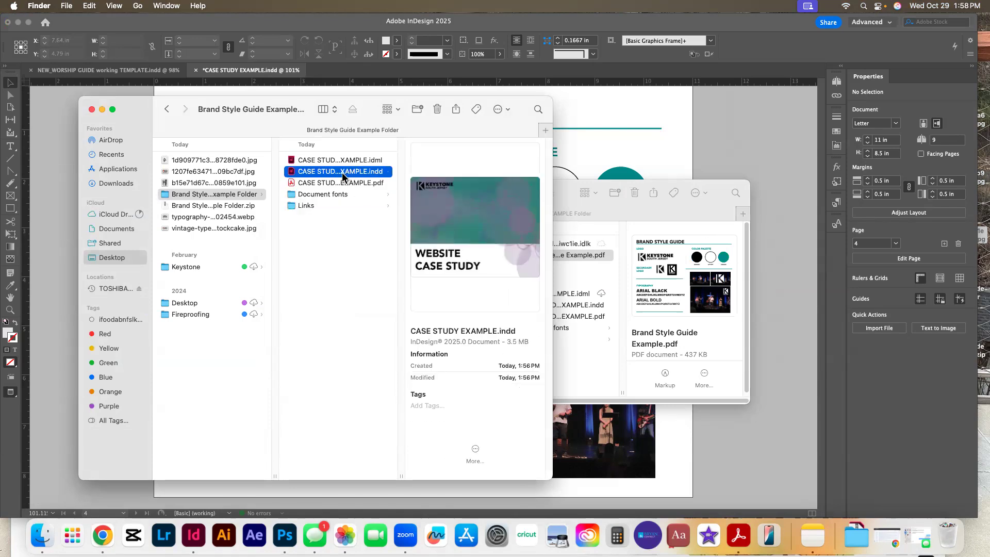
{"action": "left_click", "coordinate": [340, 161]}
{"action": "key", "text": "Return"}
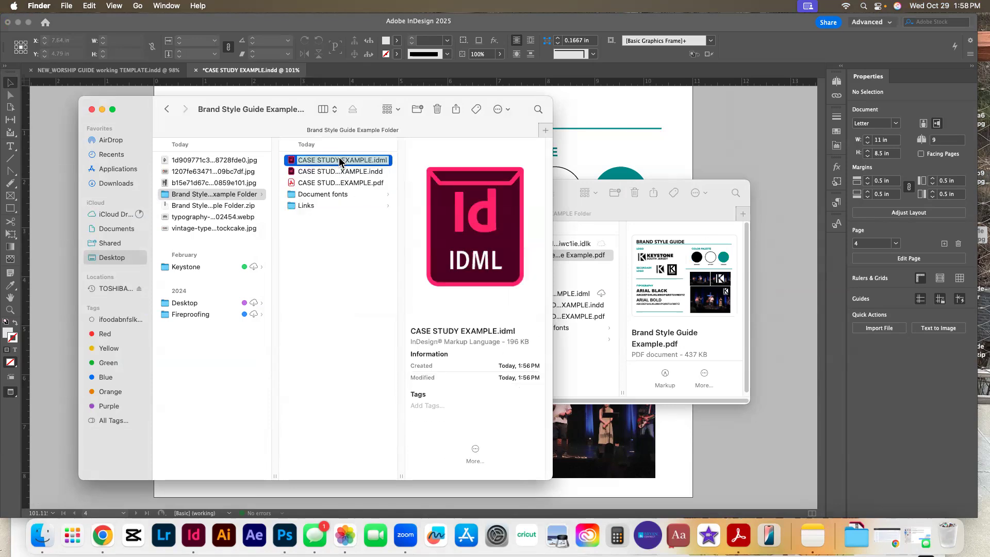
{"action": "key", "text": "Return"}
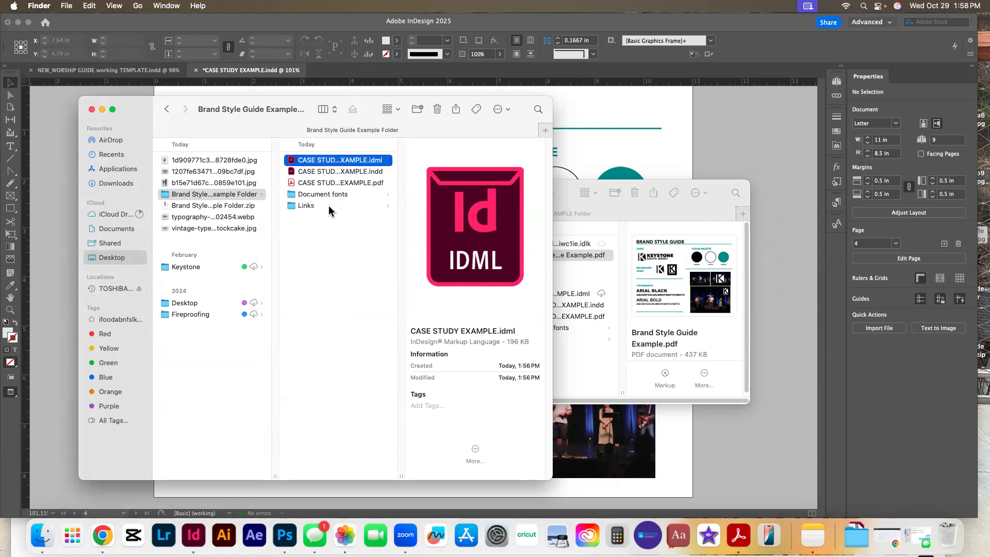
Step: Bring up the compress option for the Brand Style Guide Example Folder, then select its existing ZIP archive
{"action": "left_click", "coordinate": [260, 200]}
{"action": "key", "text": "Return"}
{"action": "right_click", "coordinate": [245, 200]}
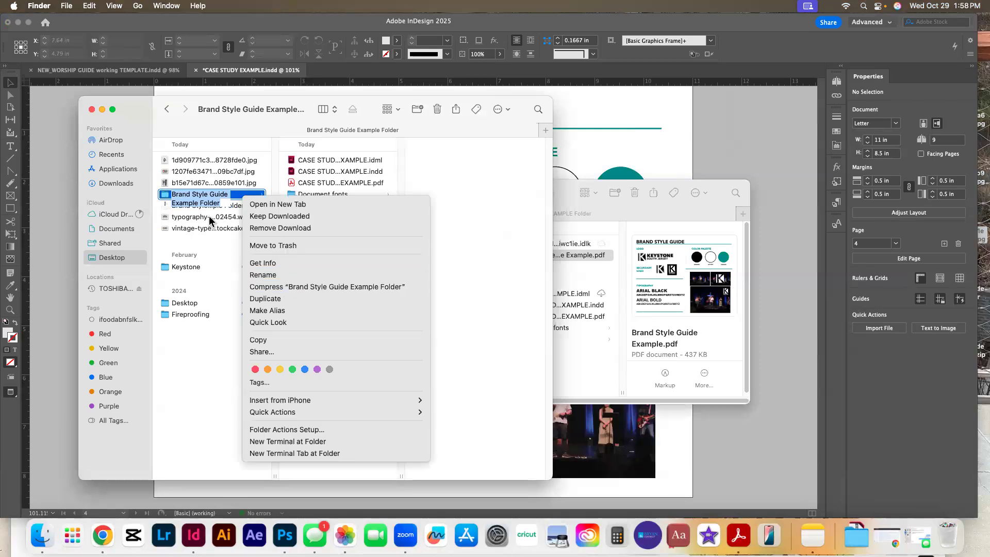
{"action": "left_click", "coordinate": [236, 205]}
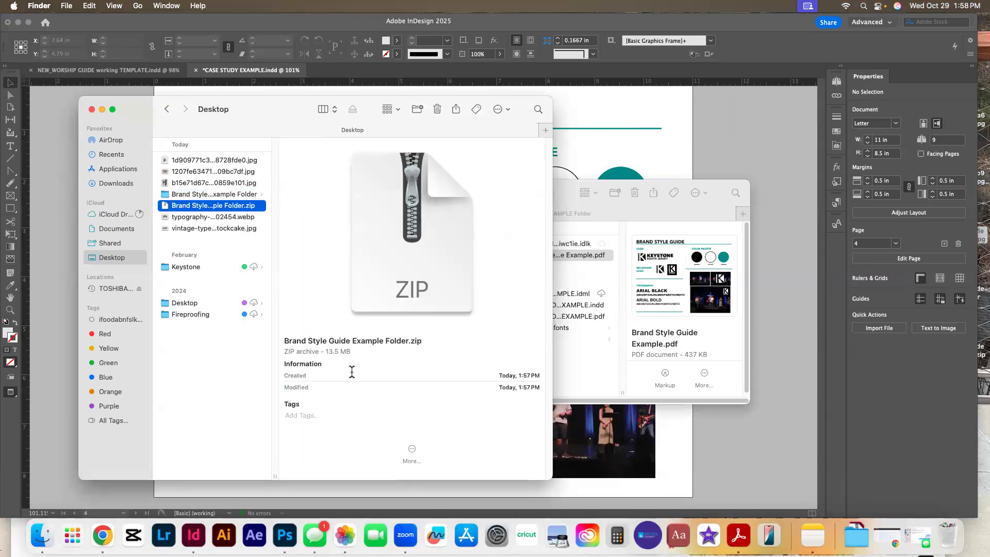